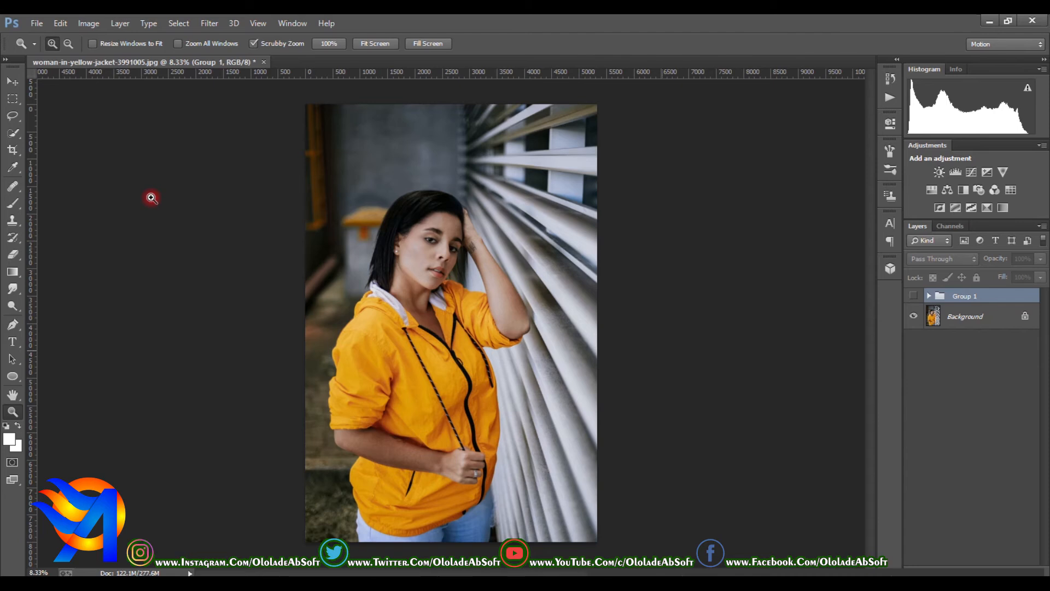
Step: Make Group 1 visible and expand it to reveal its layers
key("ctrl+plus")
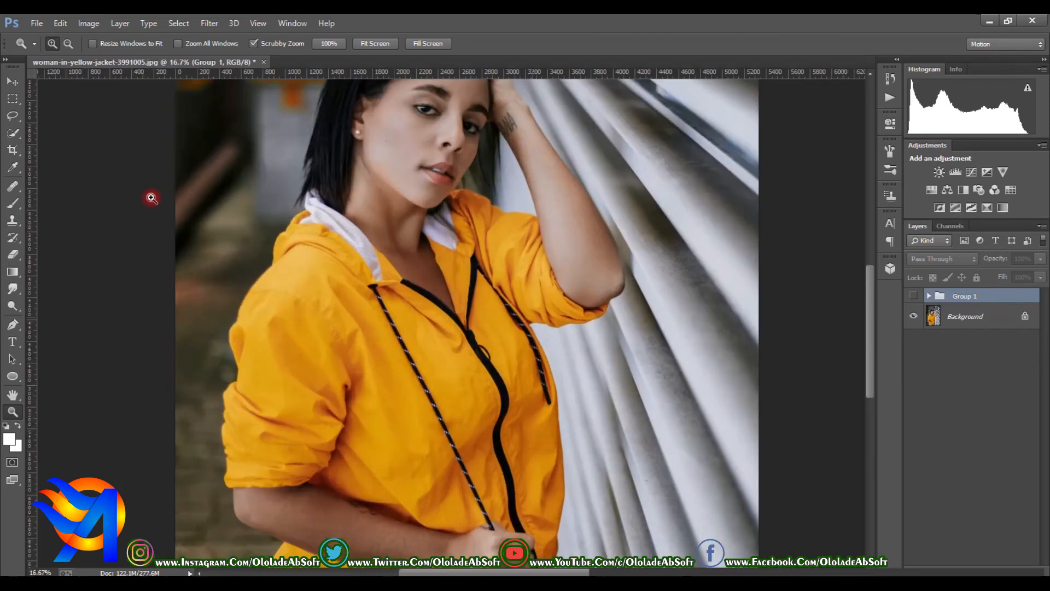
left_click(913, 295)
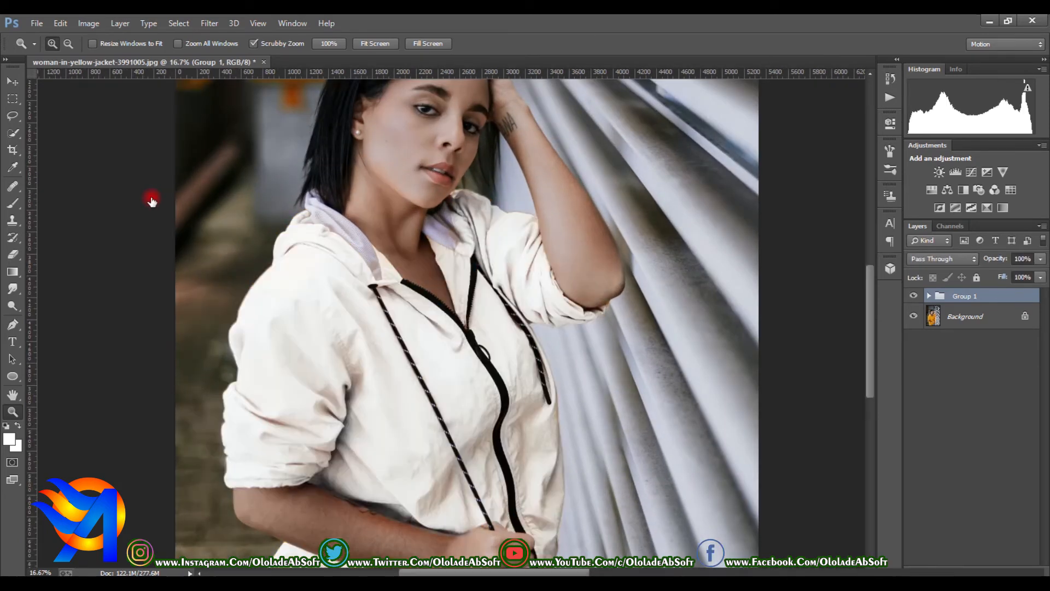
left_click(929, 296)
Step: Change the middle colour stop of the Gradient Map adjustment in Group 1 to red e9041f
double_click(946, 316)
left_click(795, 158)
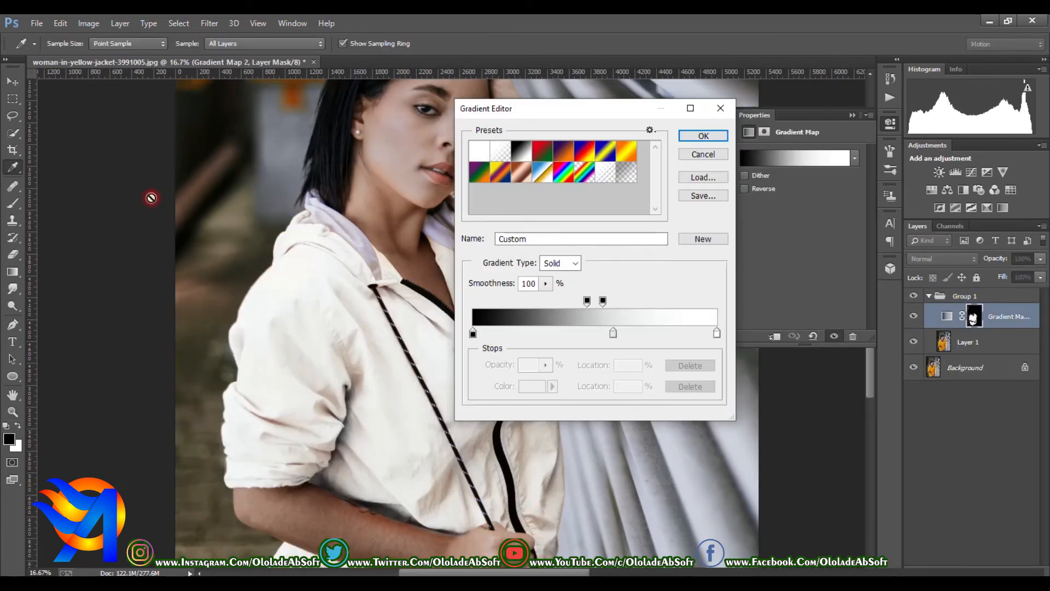
left_click(613, 333)
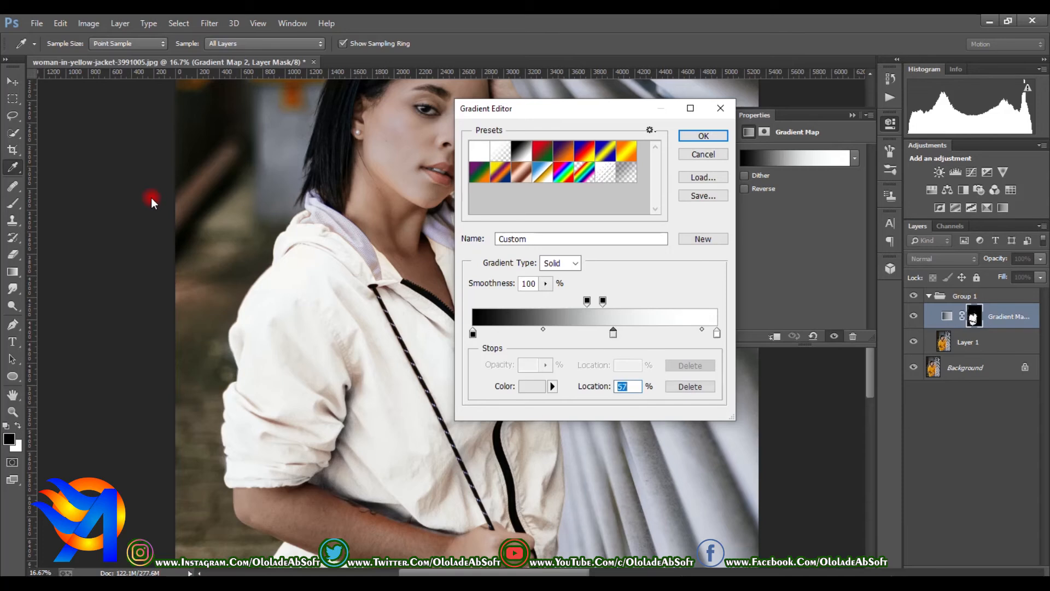
left_click(531, 387)
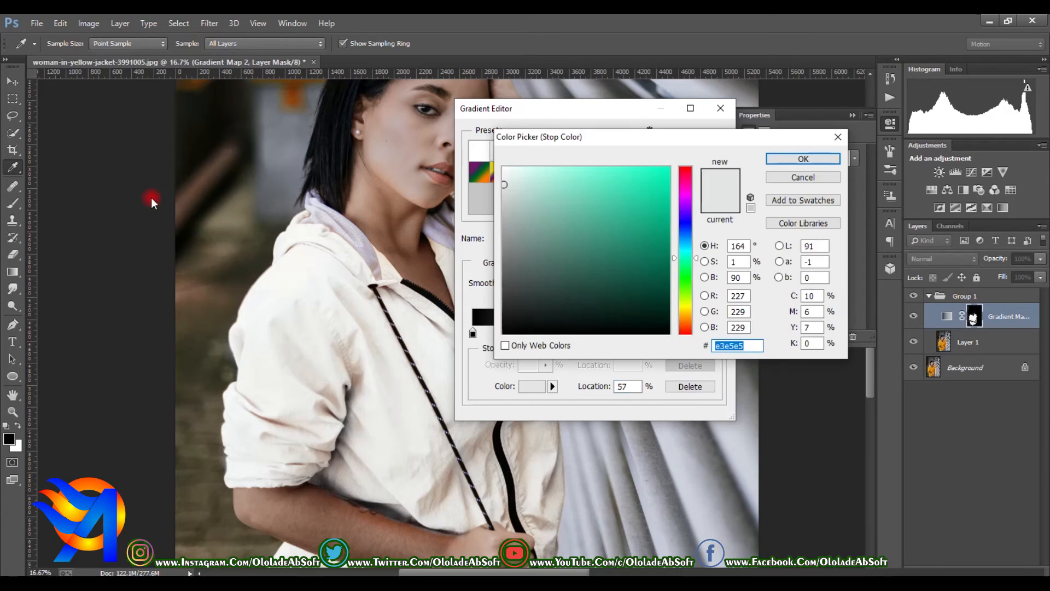
left_click(668, 205)
mouse_move(685, 257)
left_mouse_down()
mouse_move(685, 205)
mouse_move(658, 225)
mouse_move(661, 185)
mouse_move(663, 195)
mouse_move(666, 181)
mouse_move(685, 184)
mouse_move(685, 170)
left_mouse_up()
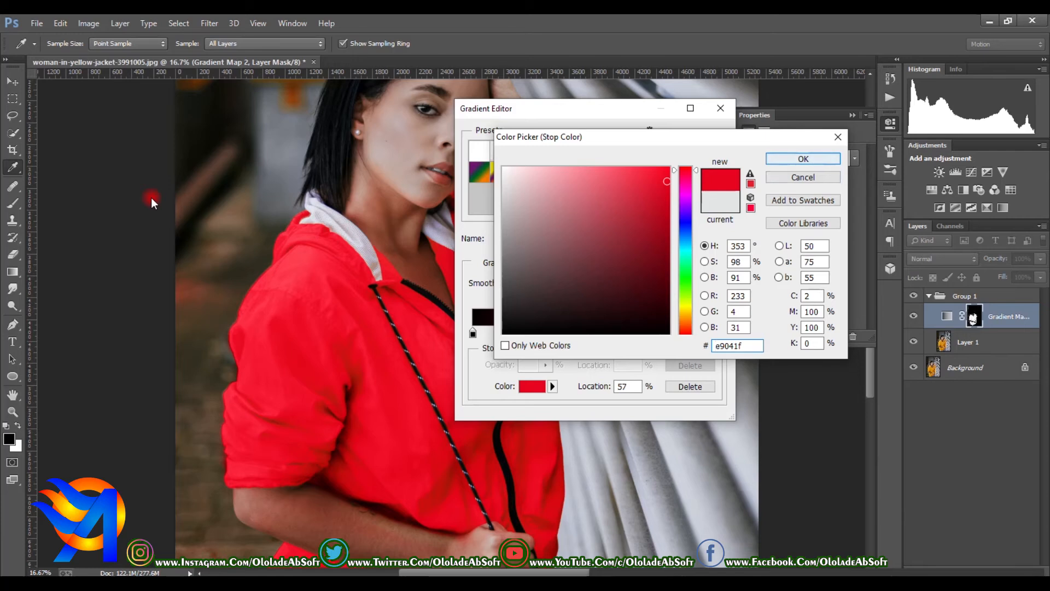
key("Return")
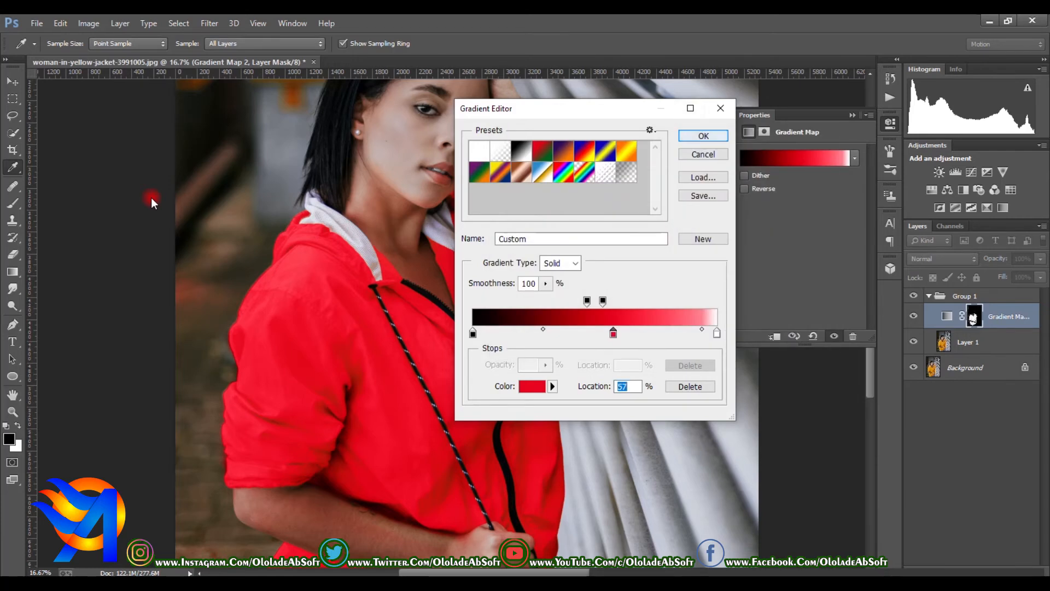
key("Return")
Step: Inspect the recoloured jacket up close, collapse the adjustment's properties and hide Group 1
key("z")
left_click(151, 198)
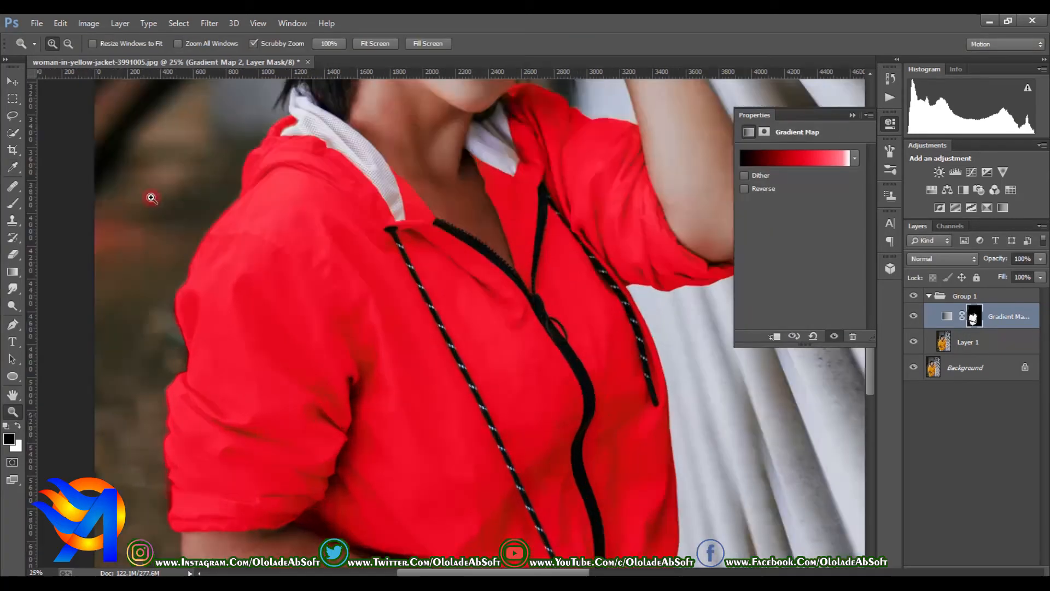
left_click(151, 198)
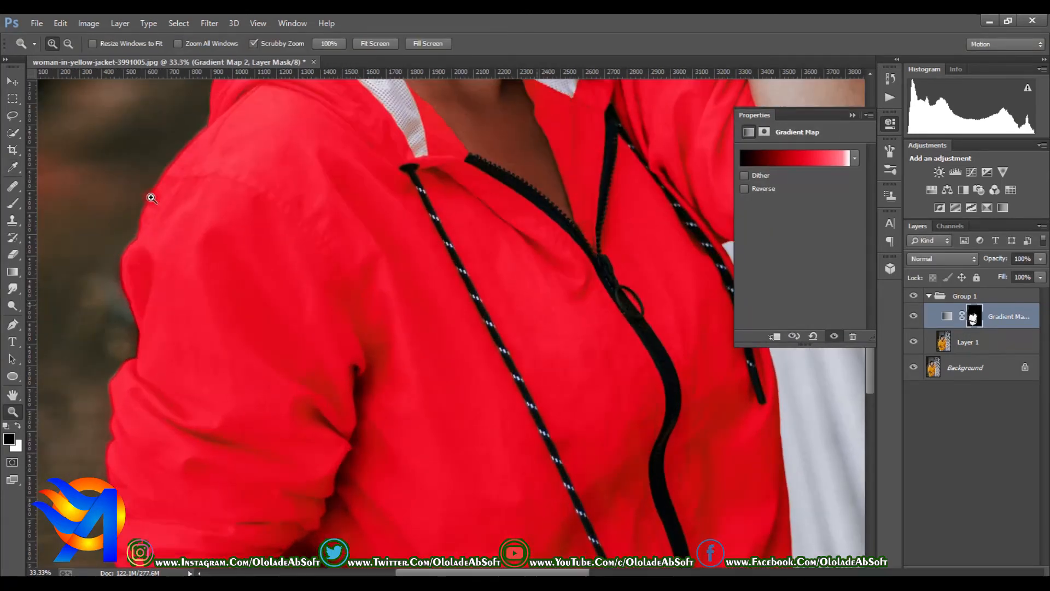
left_click(852, 115)
left_click(913, 296)
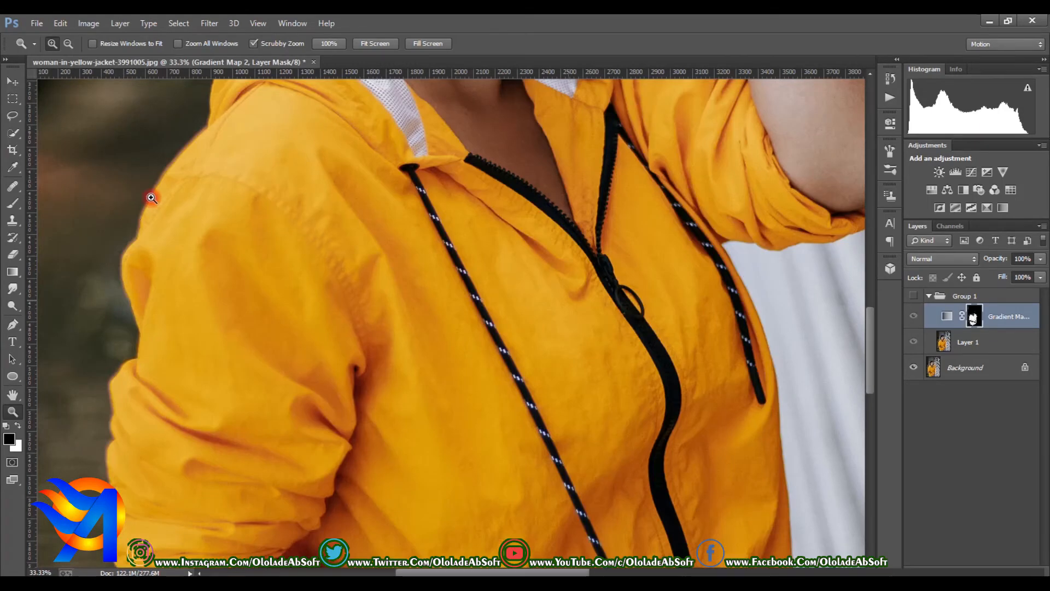
Step: Duplicate the Background layer and name the copy "color image"
left_click(152, 198, "alt")
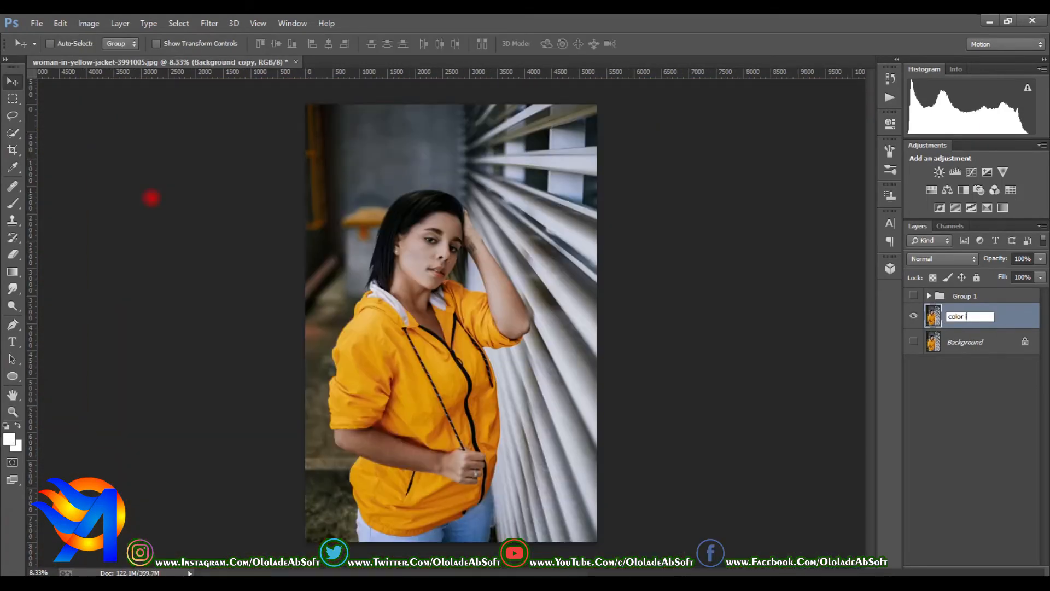
key("BackSpace")
type("e")
key("Return")
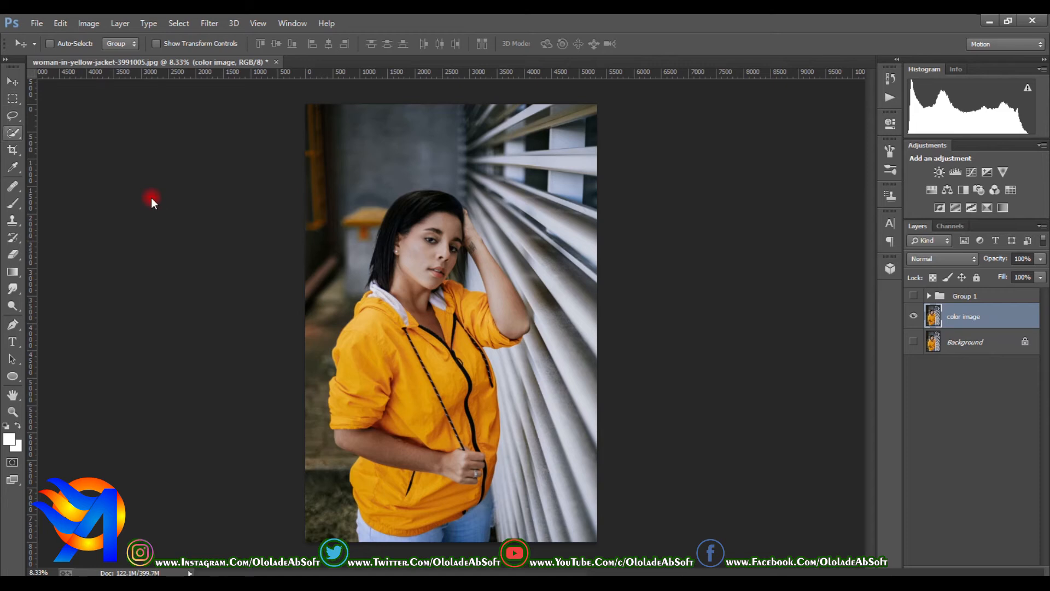
Step: Try selecting the front of the jacket with the Quick Selection tool and clear the selection
key("w")
left_click_drag(384, 335, 451, 432)
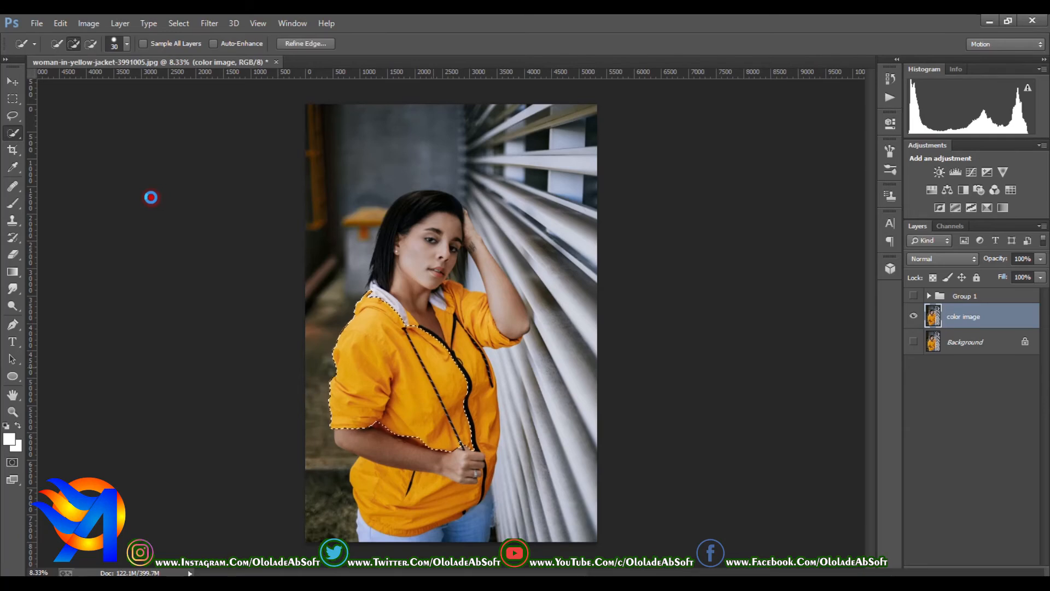
key("ctrl+d")
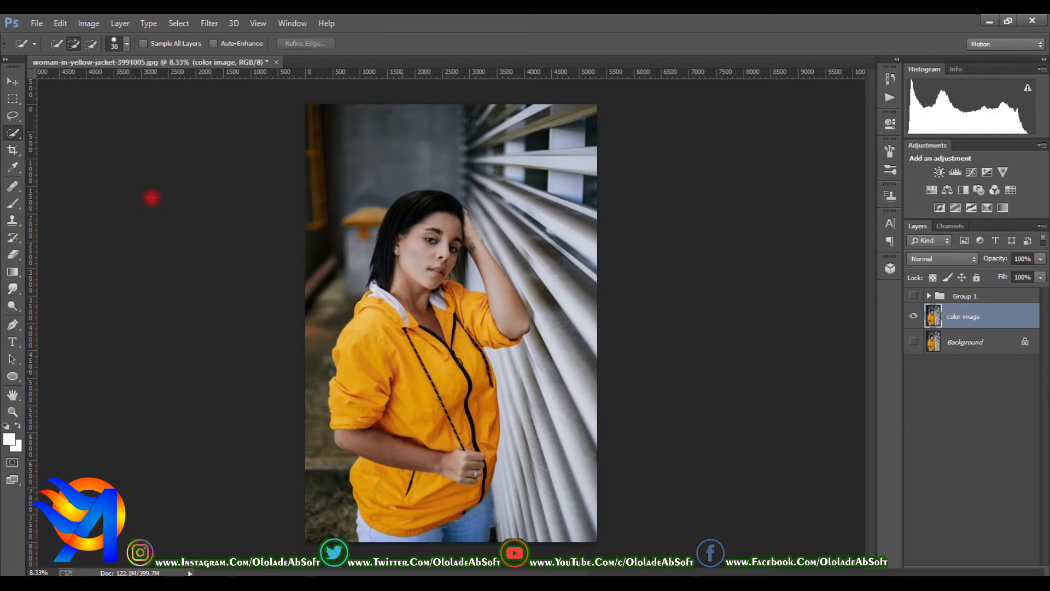
key("v")
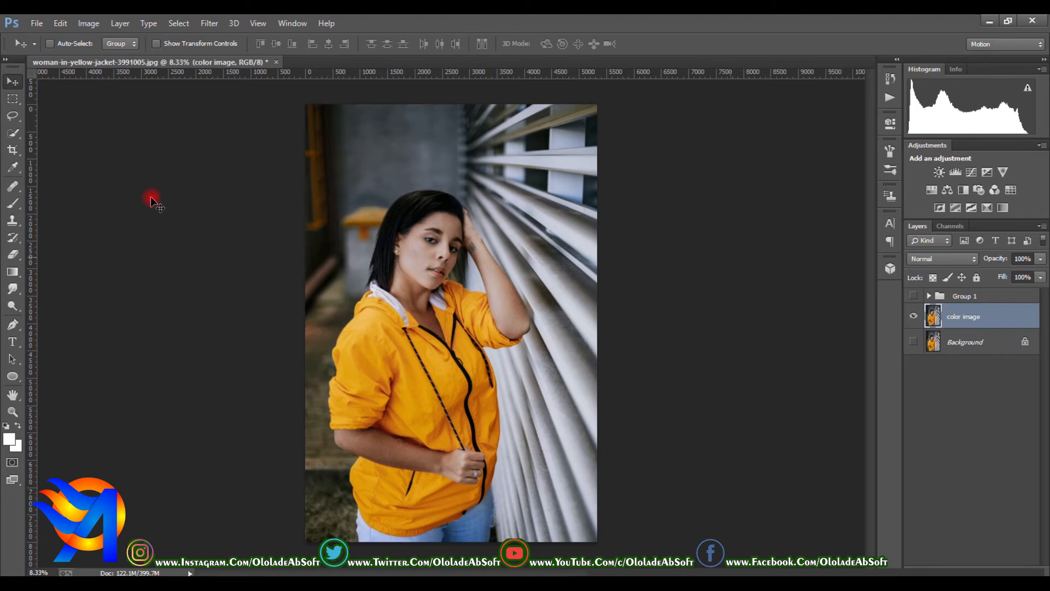
Step: Start a Color Range selection on the color image layer with fuzziness 0 and sample the jacket's orange
key("alt+s")
key("Down")
key("Down")
key("Down")
key("Down")
key("Down")
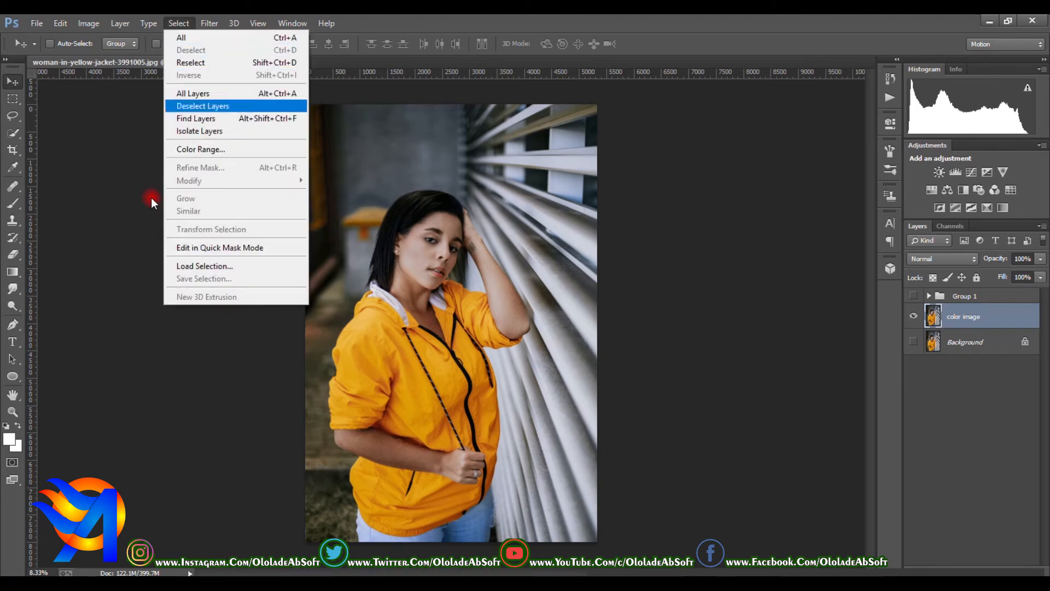
key("Down")
key("Return")
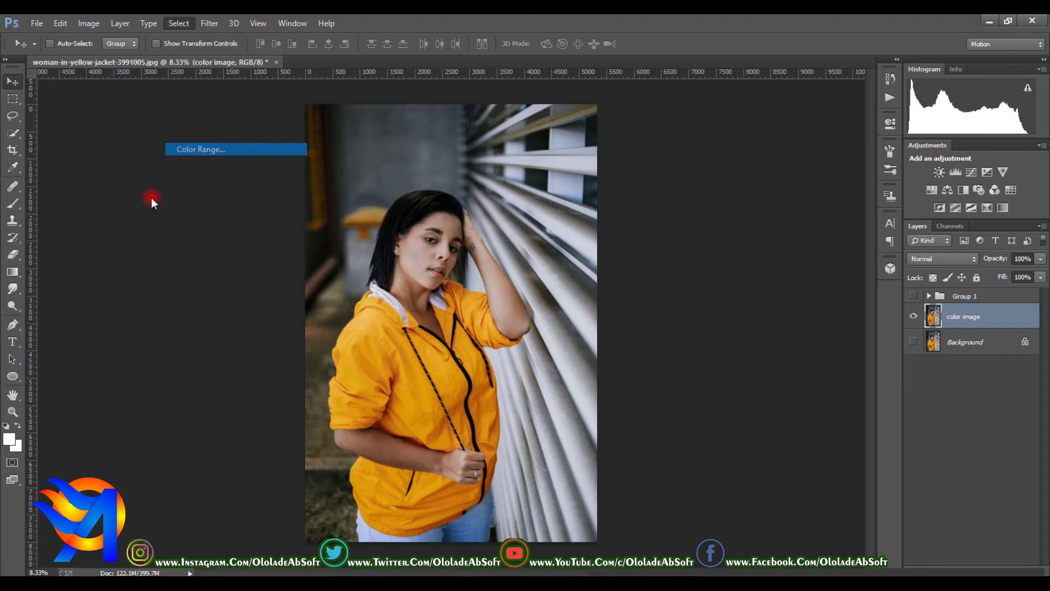
type("0")
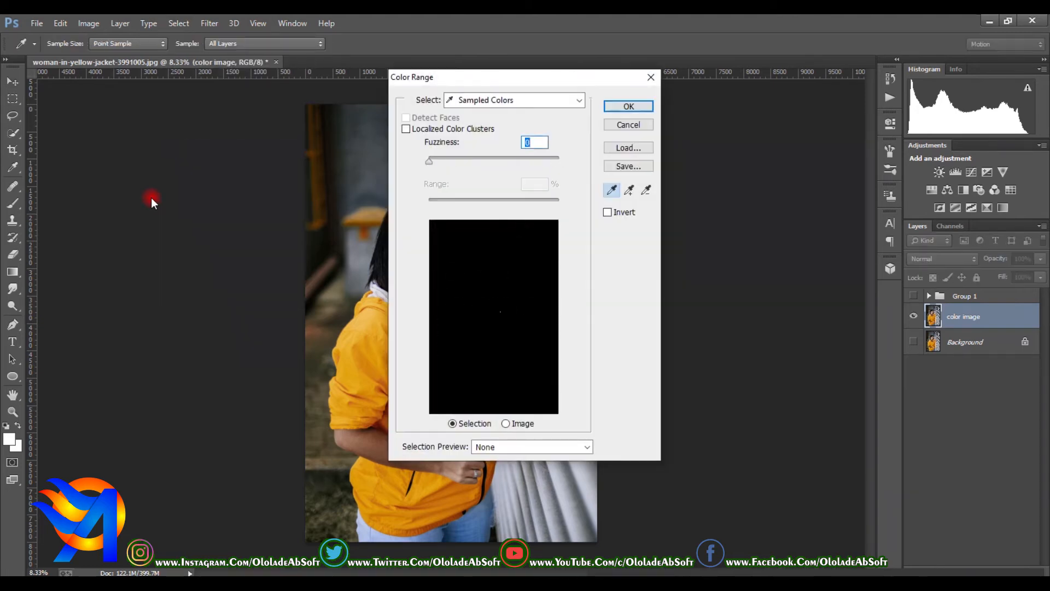
left_click_drag(509, 77, 675, 50)
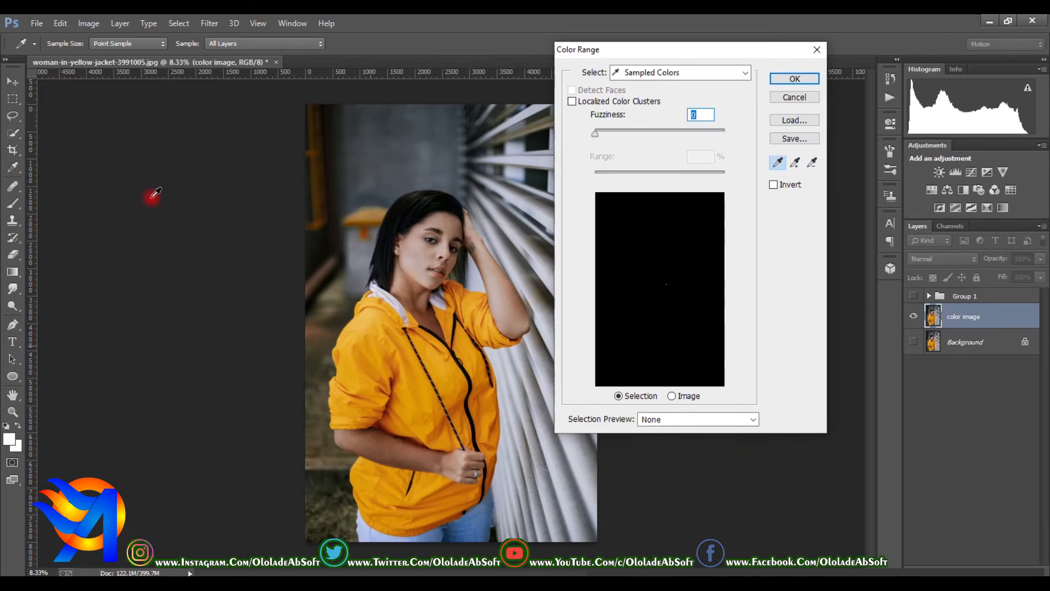
left_click(371, 345)
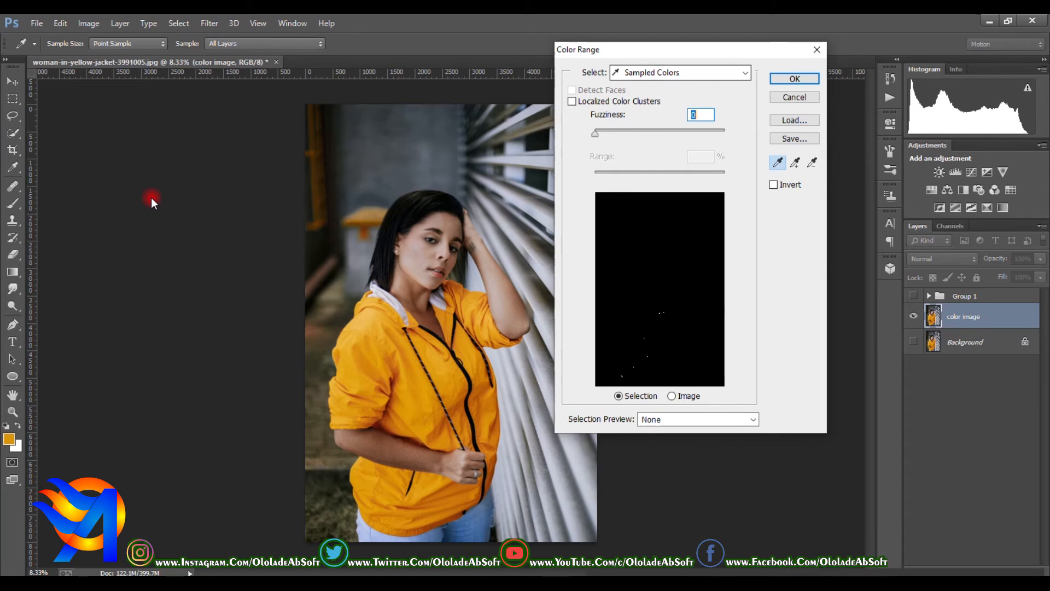
Step: Try the Yellows and Skin Tones presets in Color Range and return to Sampled Colors
left_click(681, 72)
left_click(643, 124)
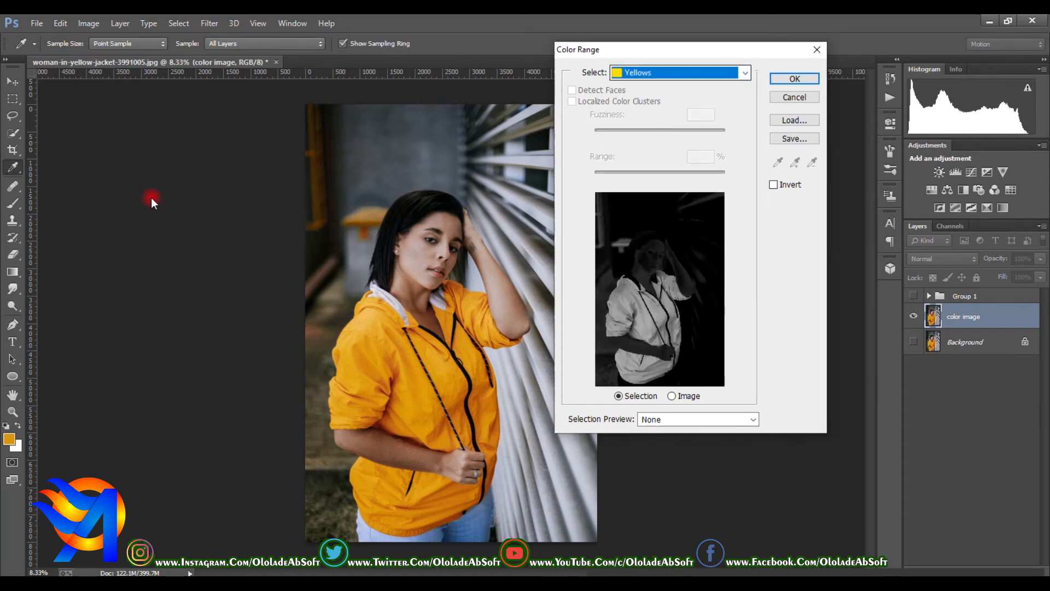
left_click(680, 72)
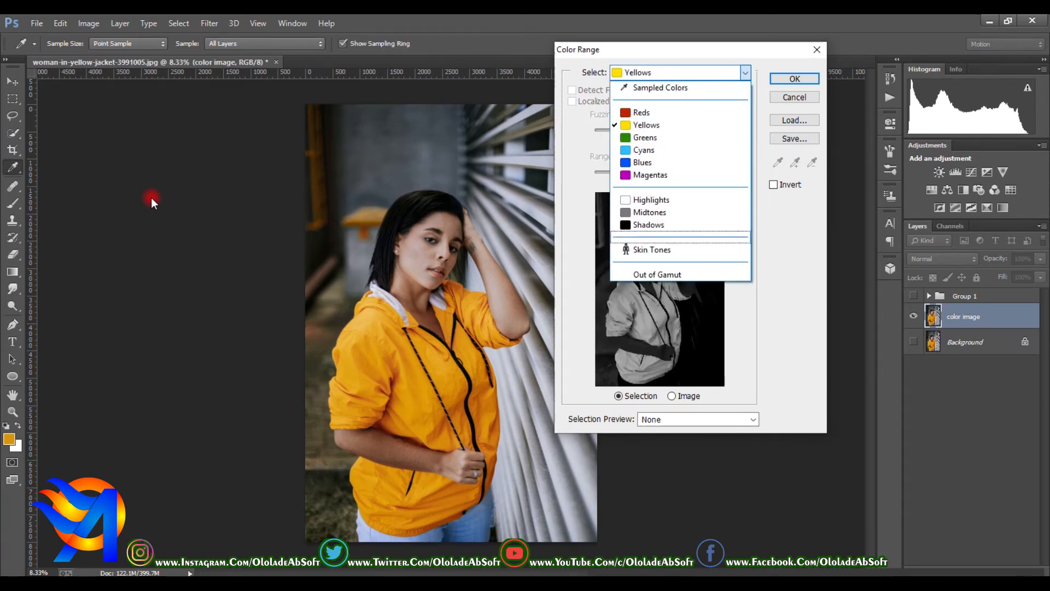
left_click(652, 250)
left_click(680, 72)
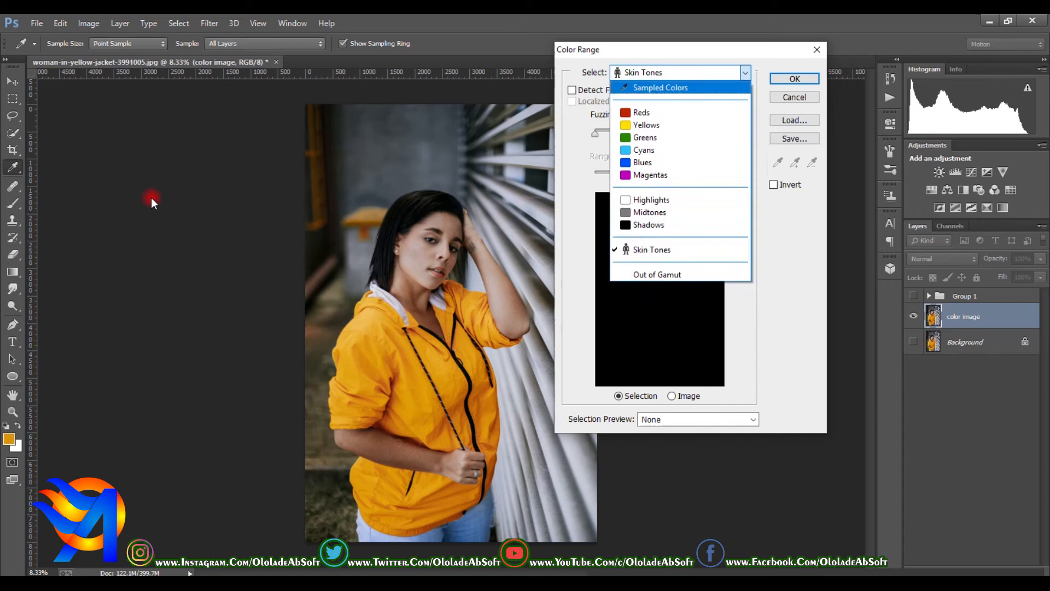
left_click(660, 88)
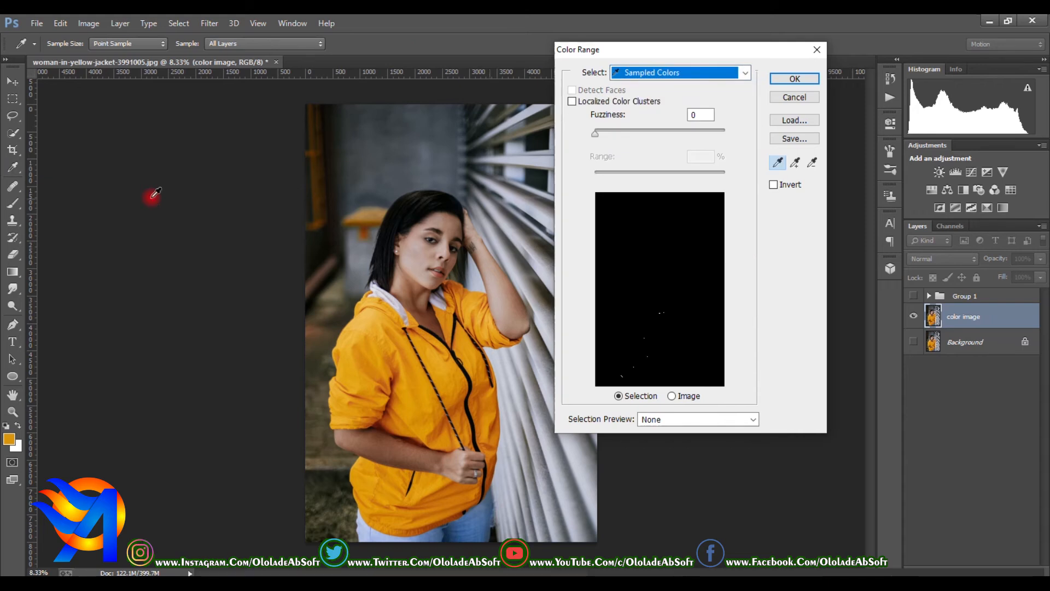
Step: Sample the jacket near the collar, raise the fuzziness to 163 and apply the Color Range selection
left_click(378, 327)
mouse_move(595, 133)
left_mouse_down()
mouse_move(723, 133)
mouse_move(700, 134)
left_mouse_up()
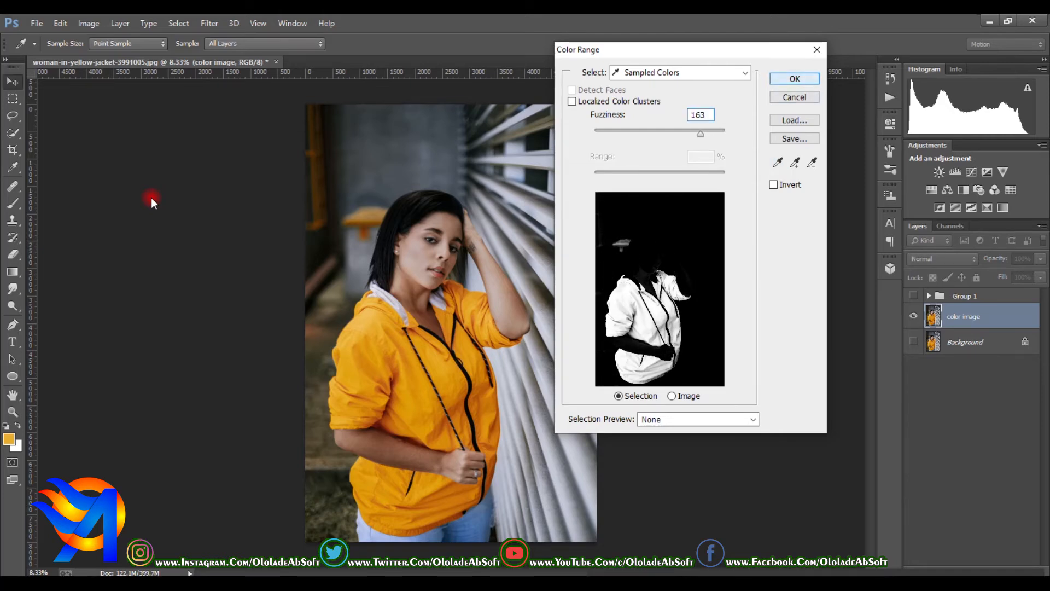
left_click(794, 78)
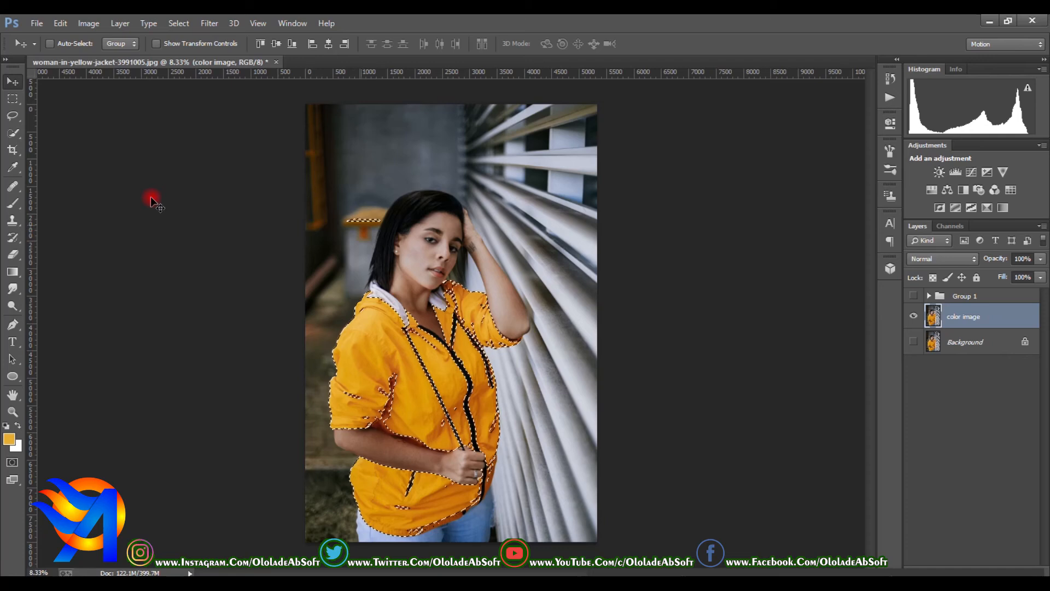
Step: Subtract the yellow object behind the woman's head from the selection with the Lasso tool
key("l")
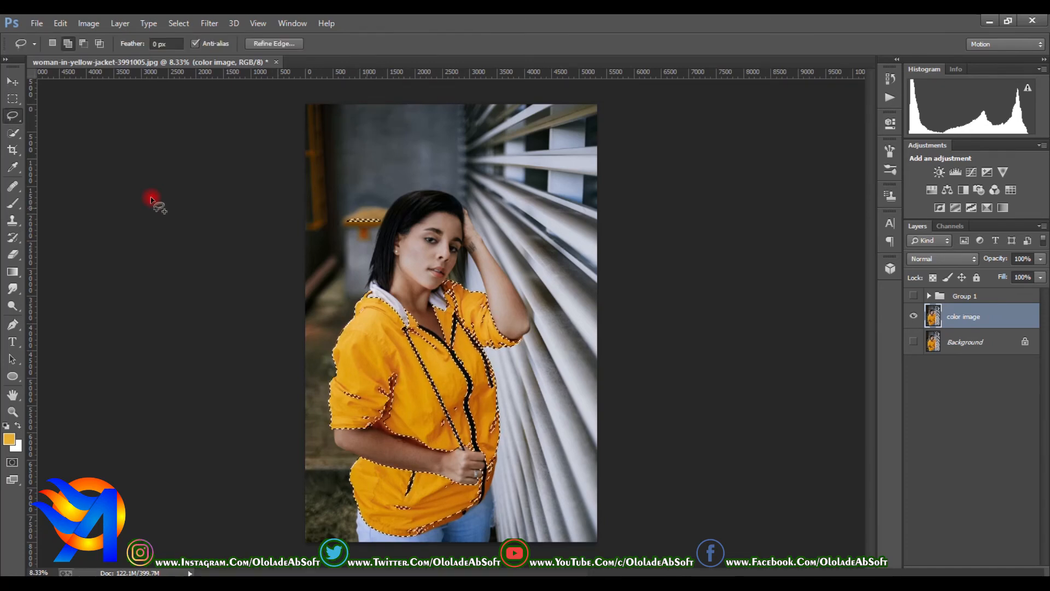
key("alt")
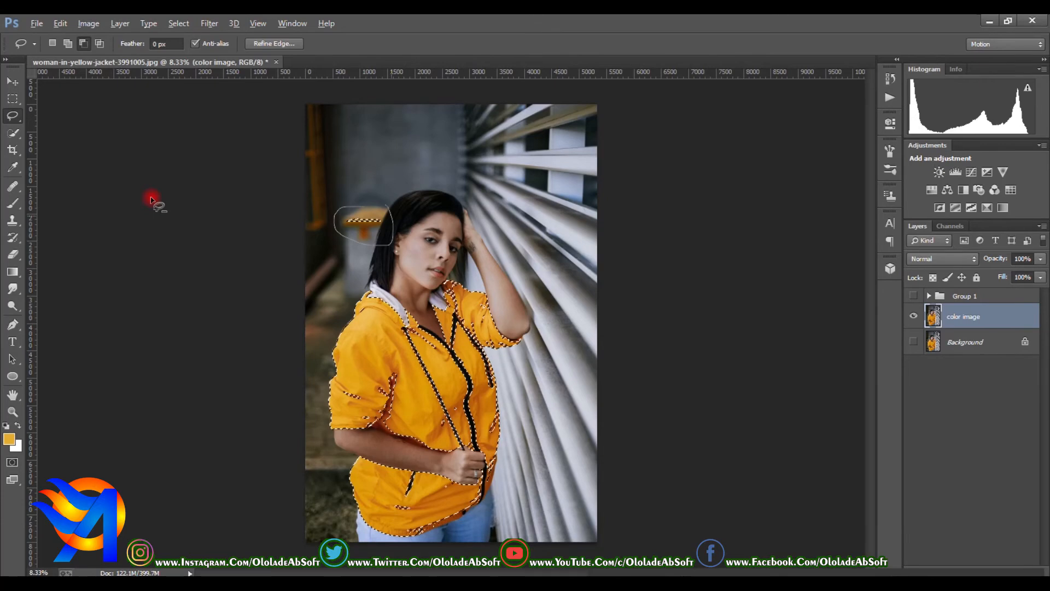
left_click_drag(369, 203, 377, 206)
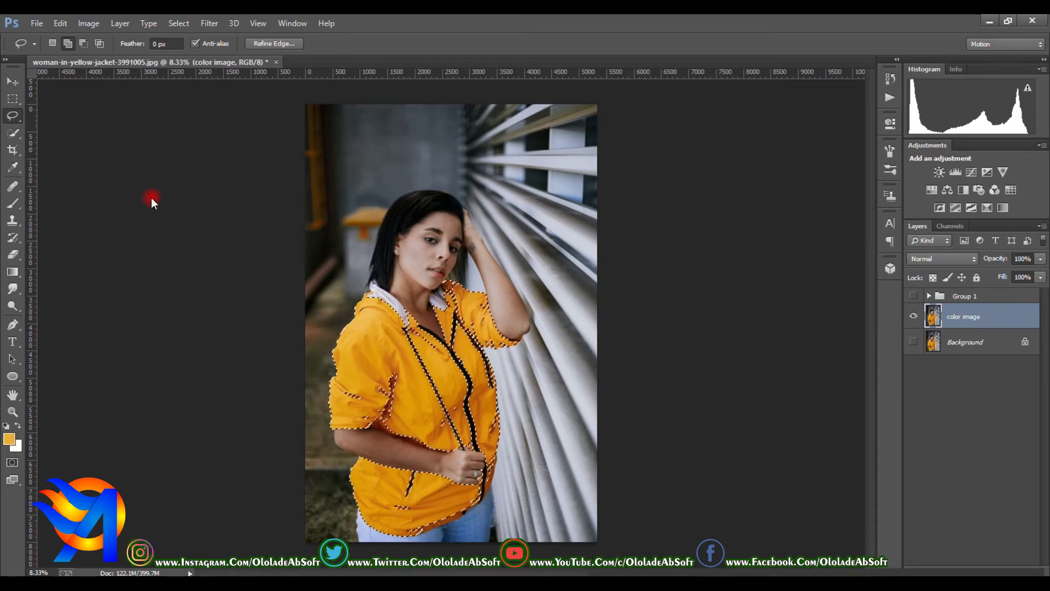
Step: Reset the foreground and background colours to default, and set the foreground to dark red 6b2626
left_click(9, 439)
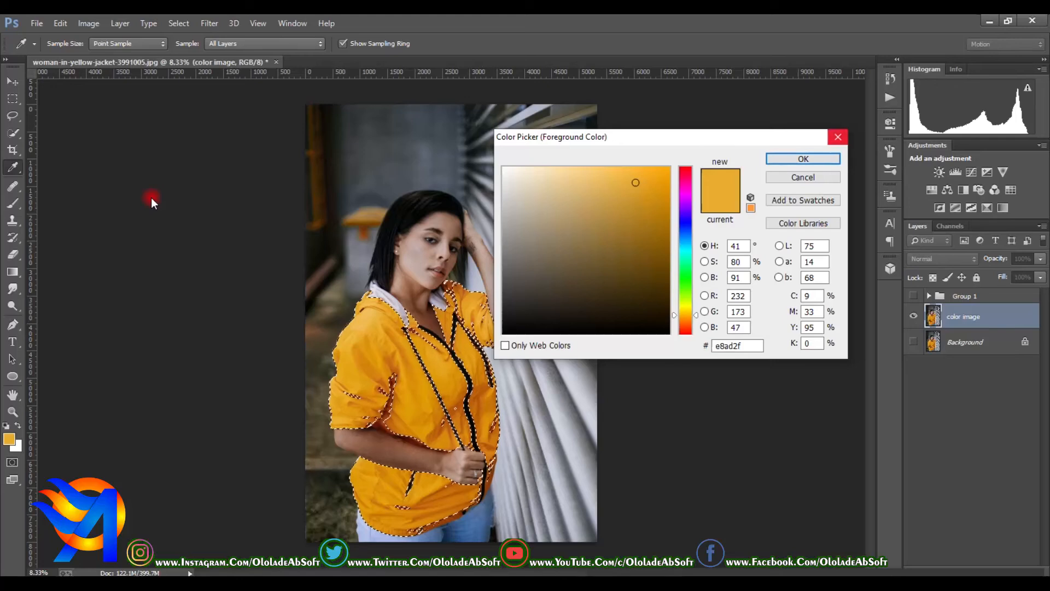
left_click(838, 137)
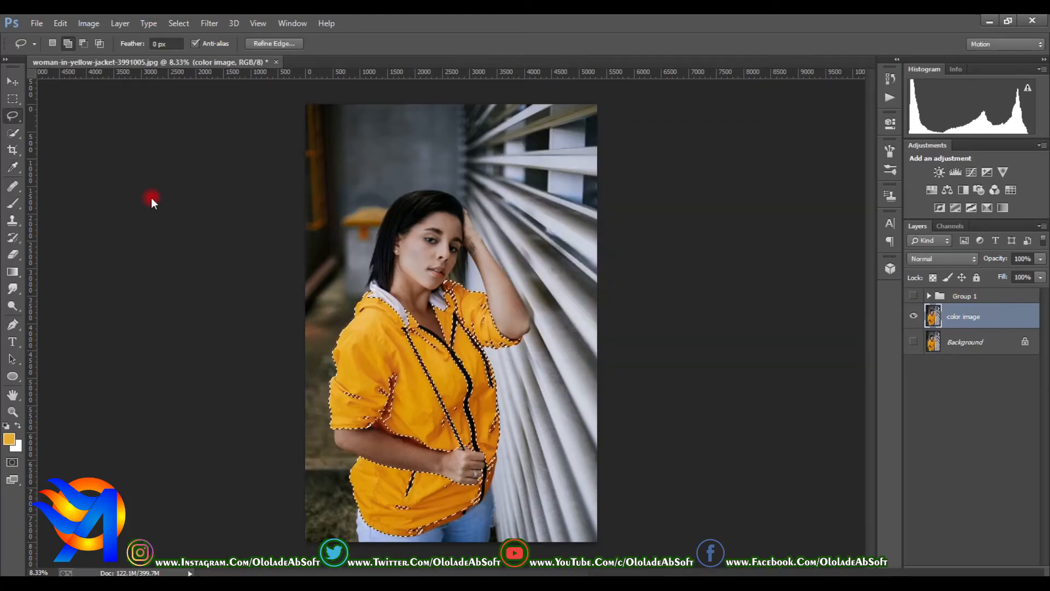
left_click(6, 425)
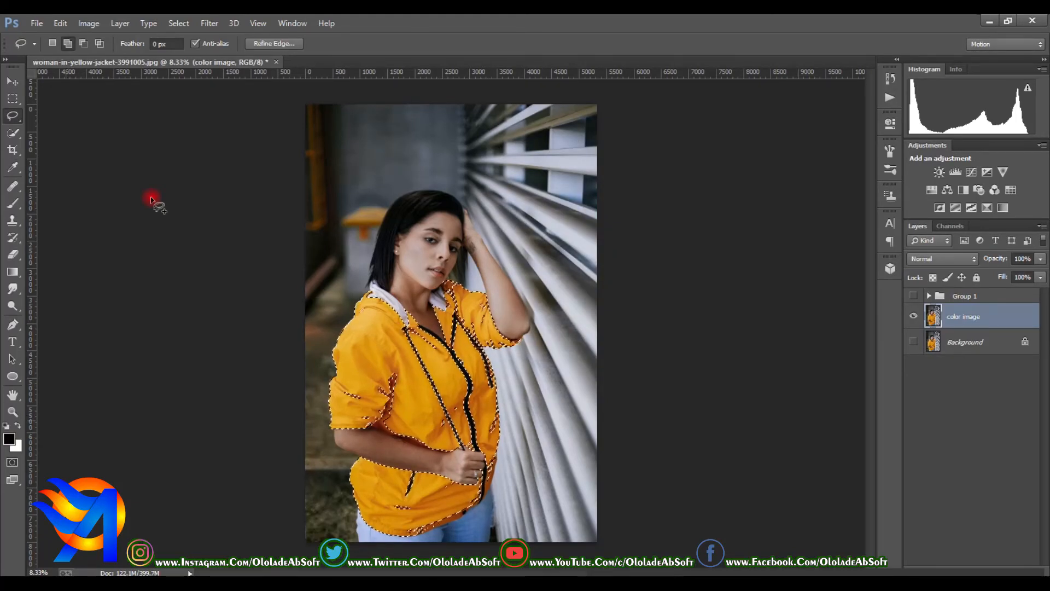
left_click(9, 438)
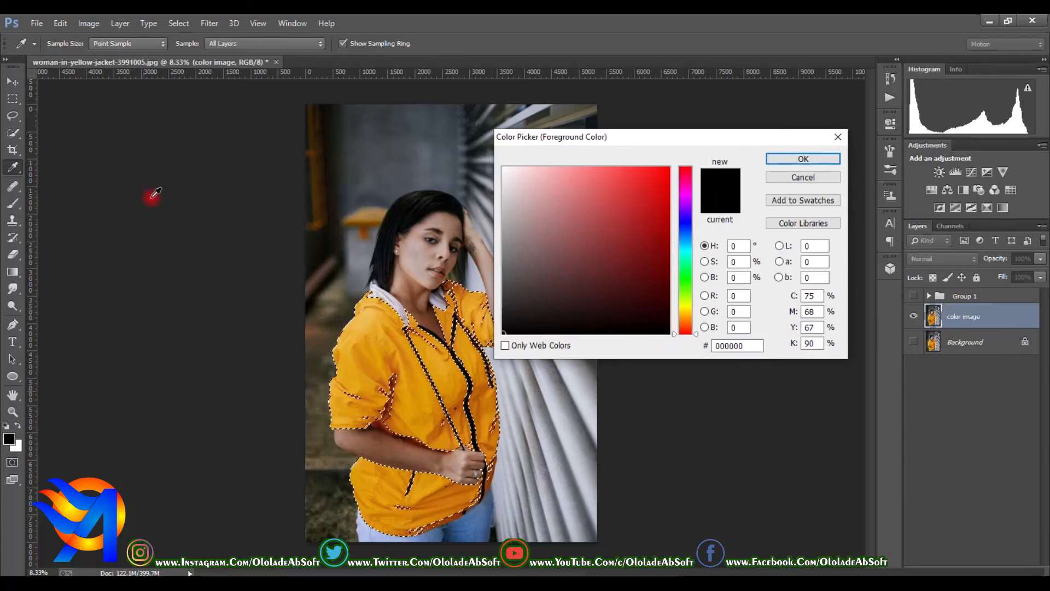
left_click(610, 264)
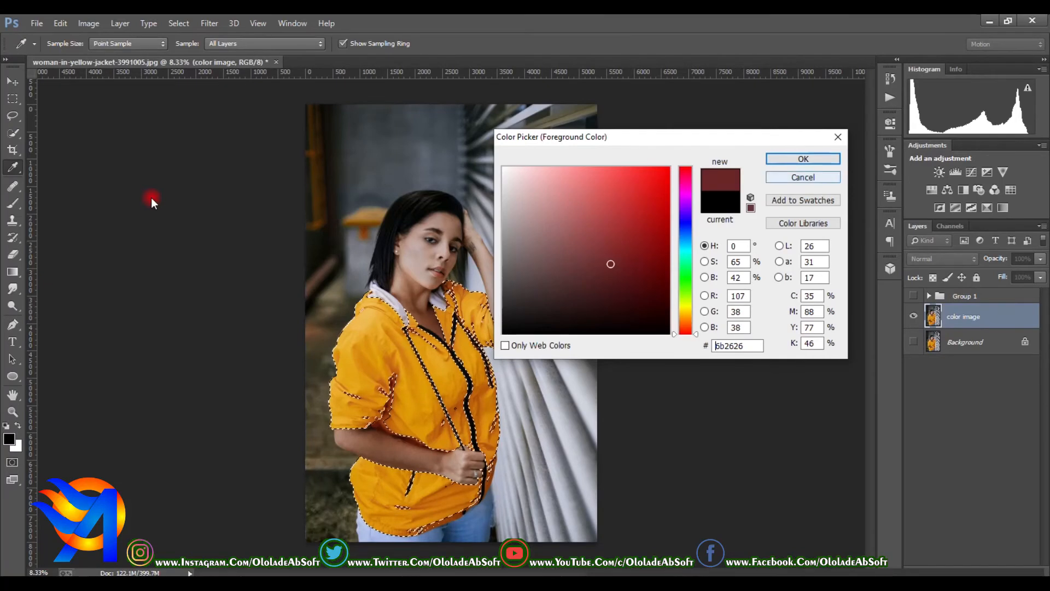
left_click(802, 159)
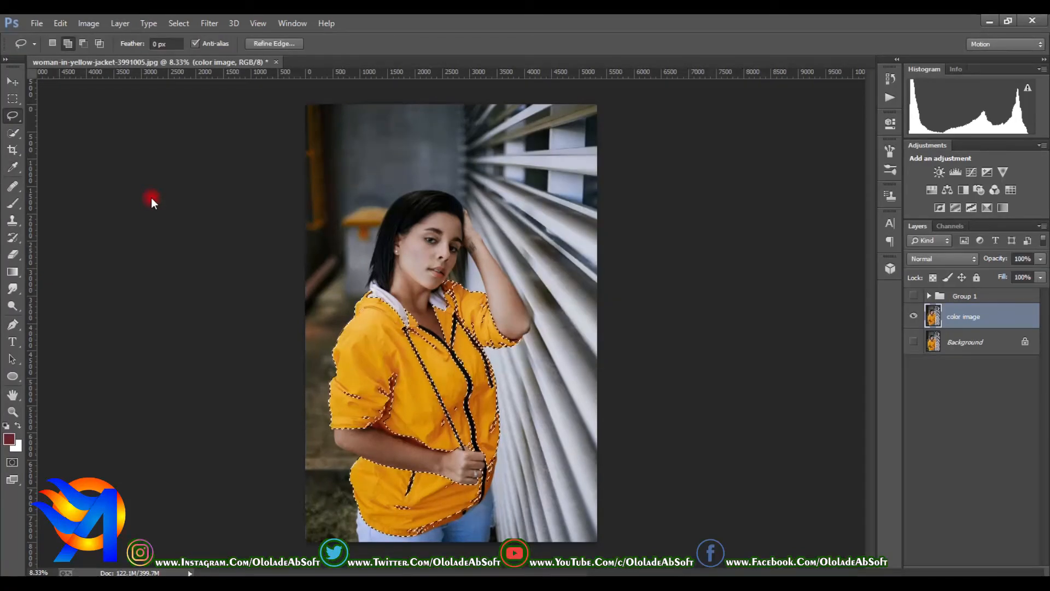
Step: Reset the foreground and background colours to default and add a Gradient Map adjustment layer over the jacket selection
key("d")
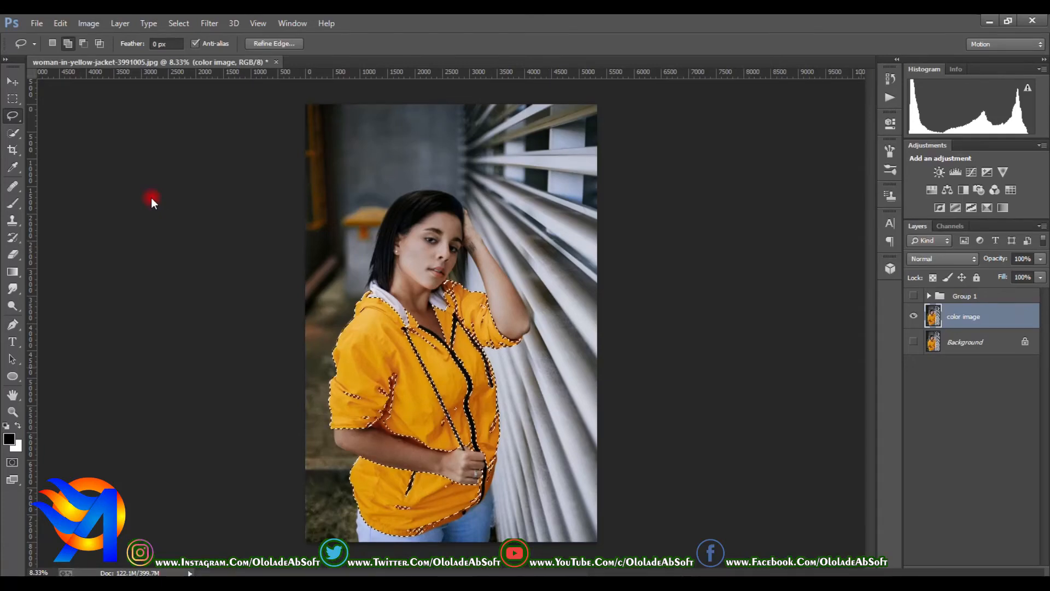
left_click(151, 198)
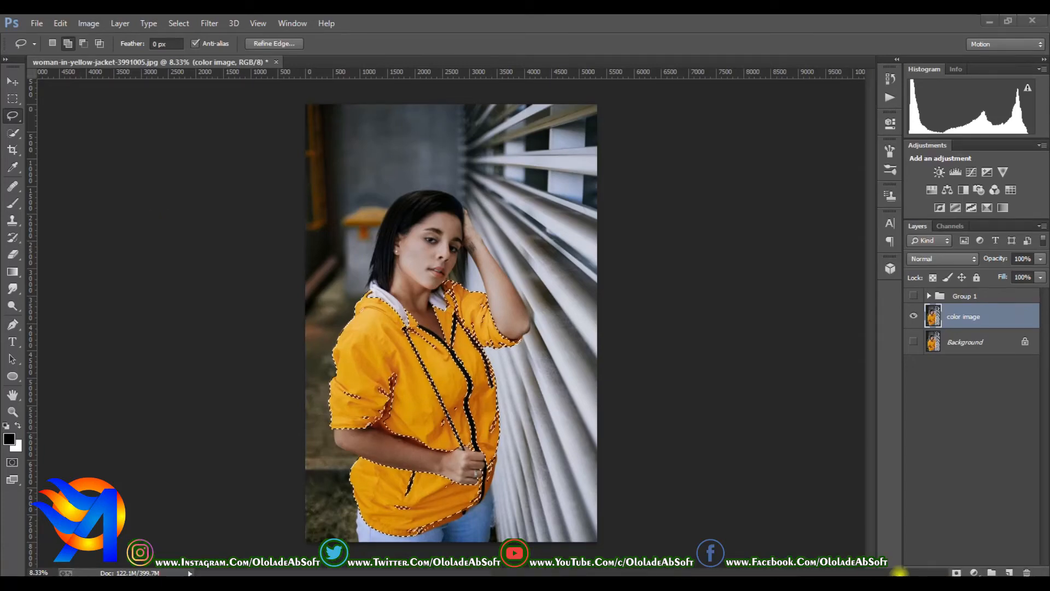
left_click(974, 572)
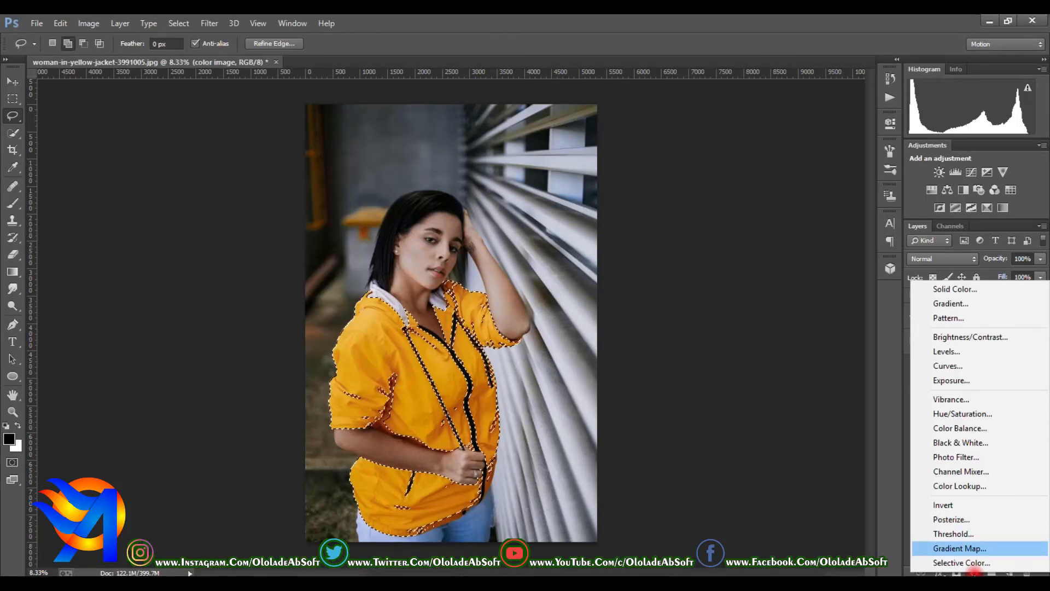
left_click(975, 572)
left_click(973, 572)
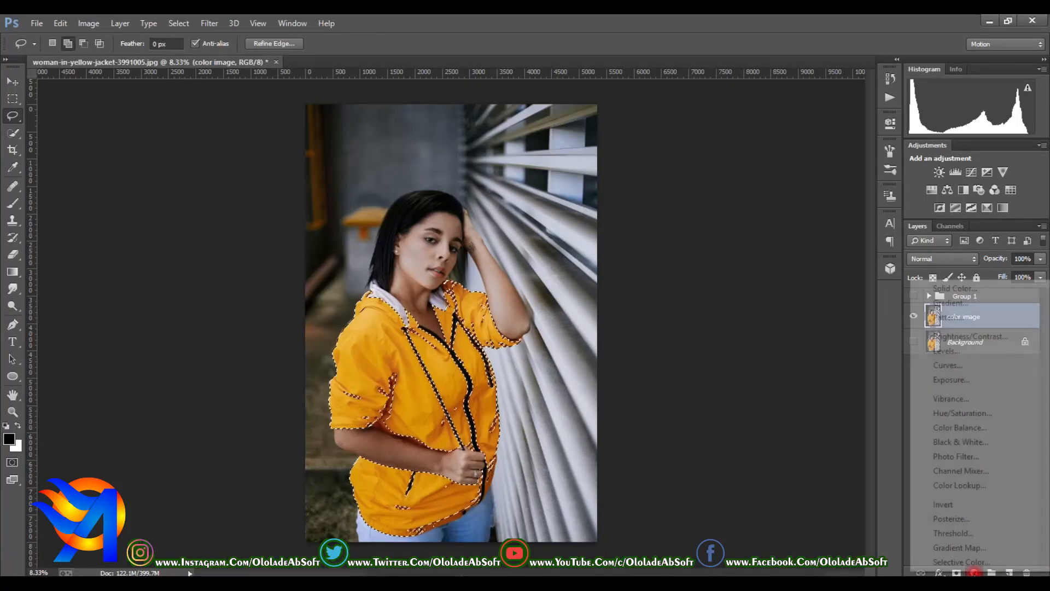
left_click(959, 547)
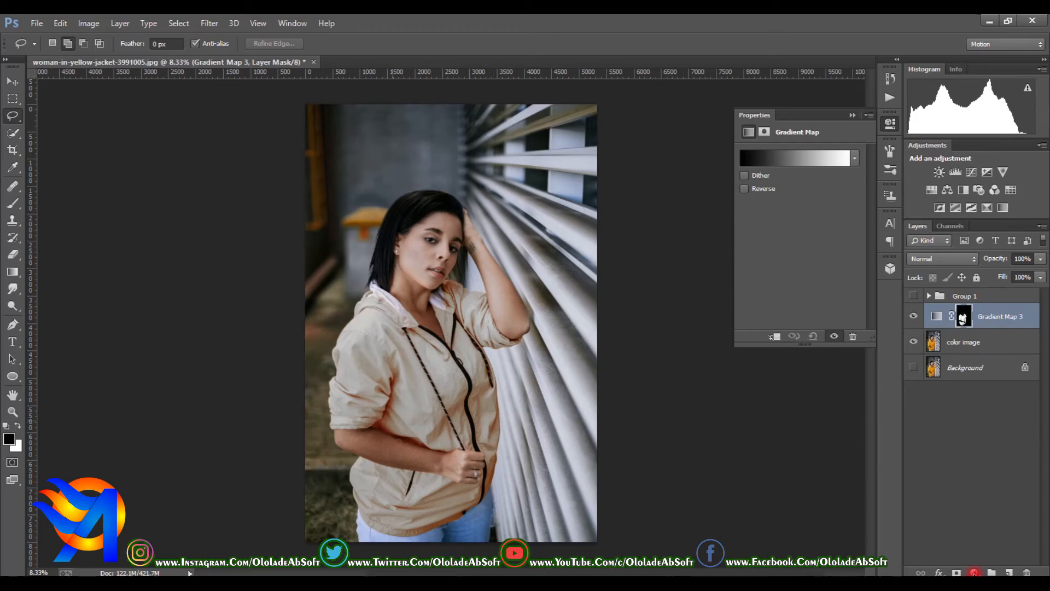
Step: Open the gradient map's gradient for editing, add a colour stop about midway along it and open the stop's colour
left_click(794, 158)
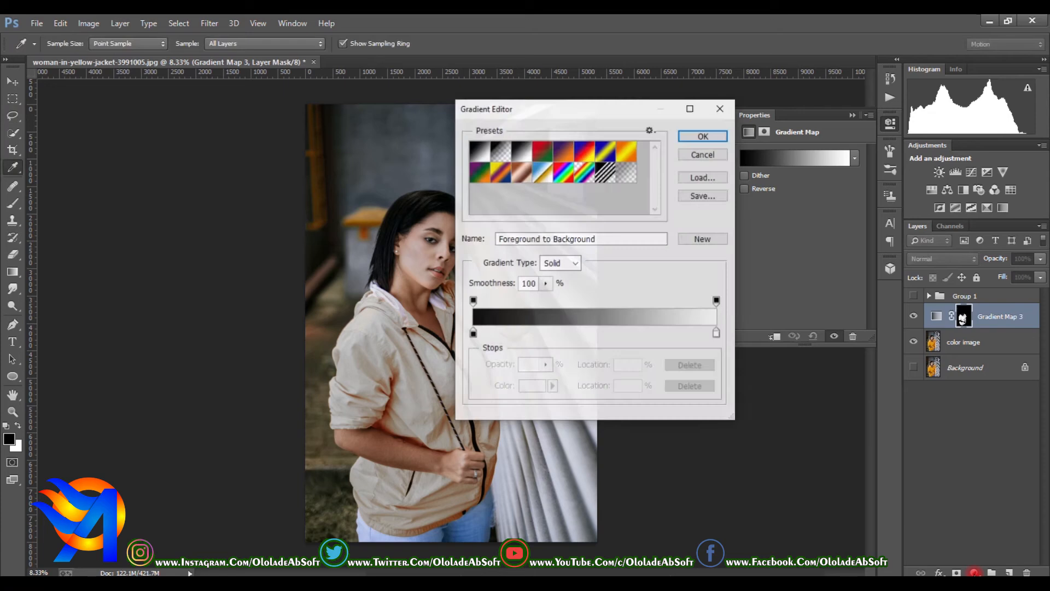
left_click_drag(577, 108, 662, 78)
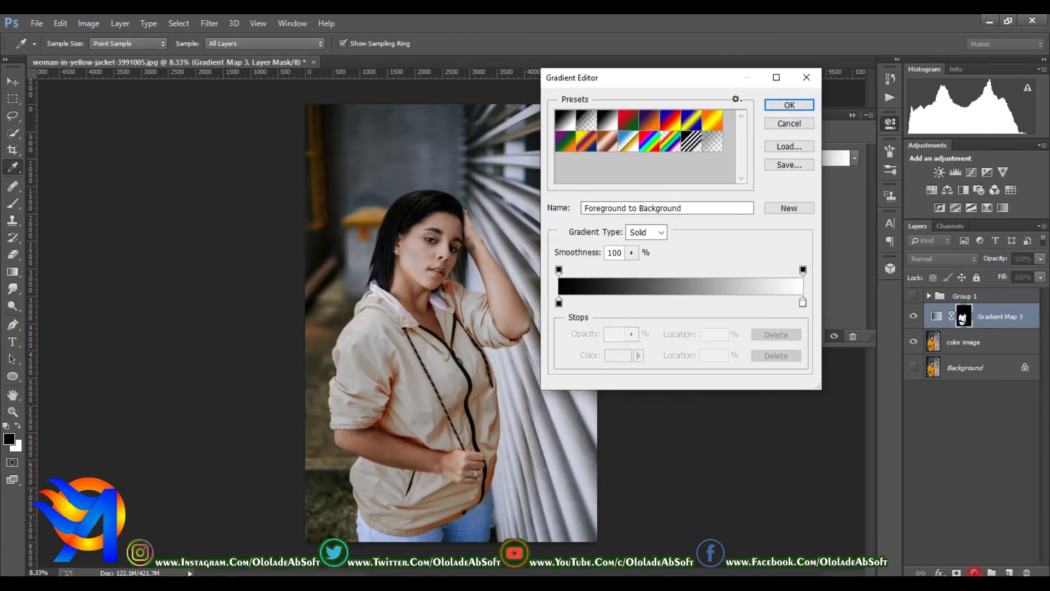
left_click(558, 302)
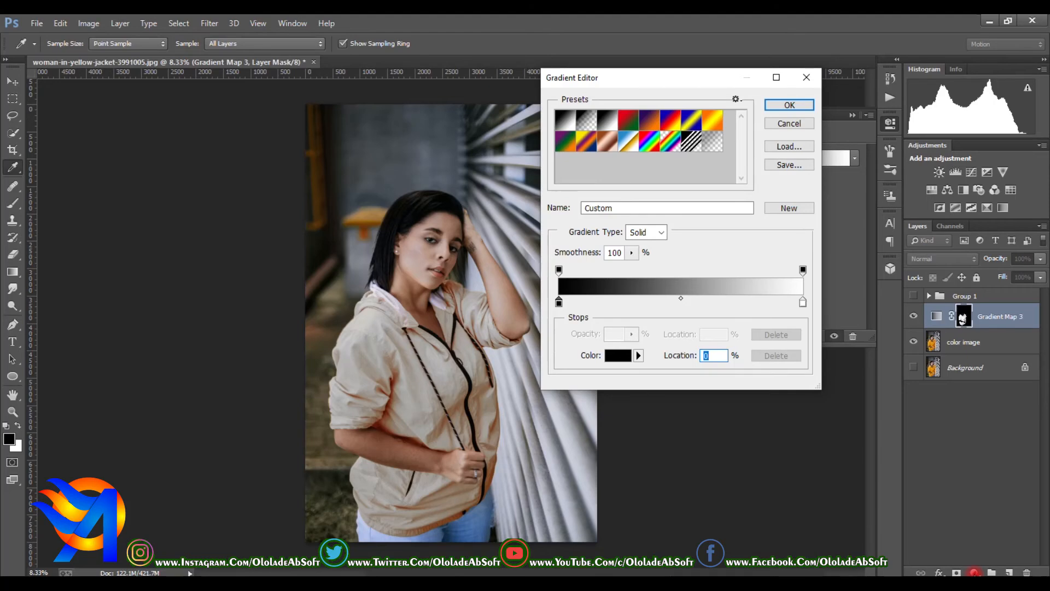
left_click(674, 303)
double_click(674, 302)
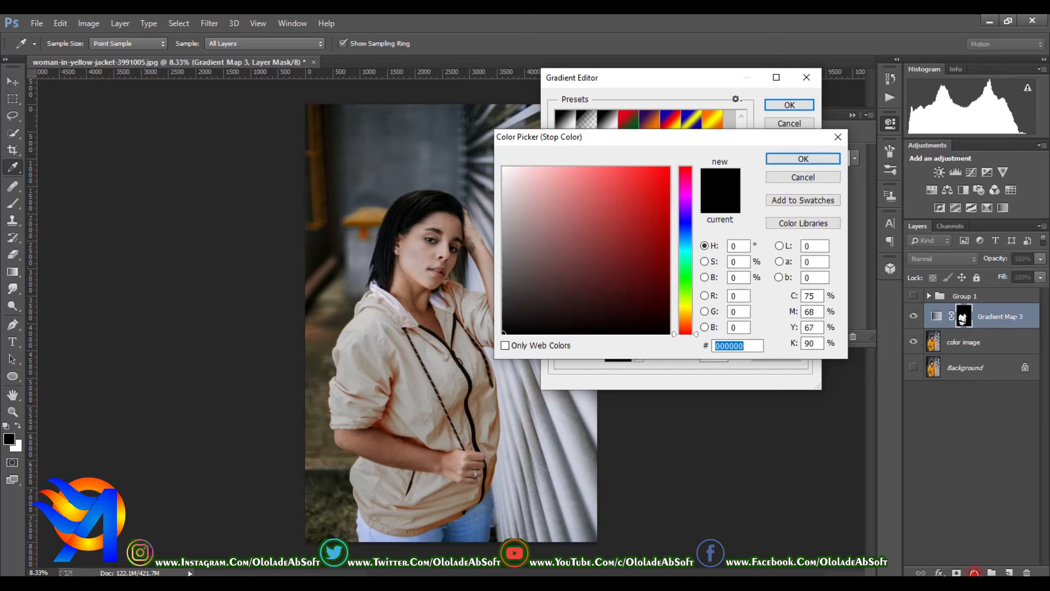
Step: Try red db0000, teal 00dbb9 and the light greys cccccc and e9e9e9 as the middle stop's colour
left_click(668, 190)
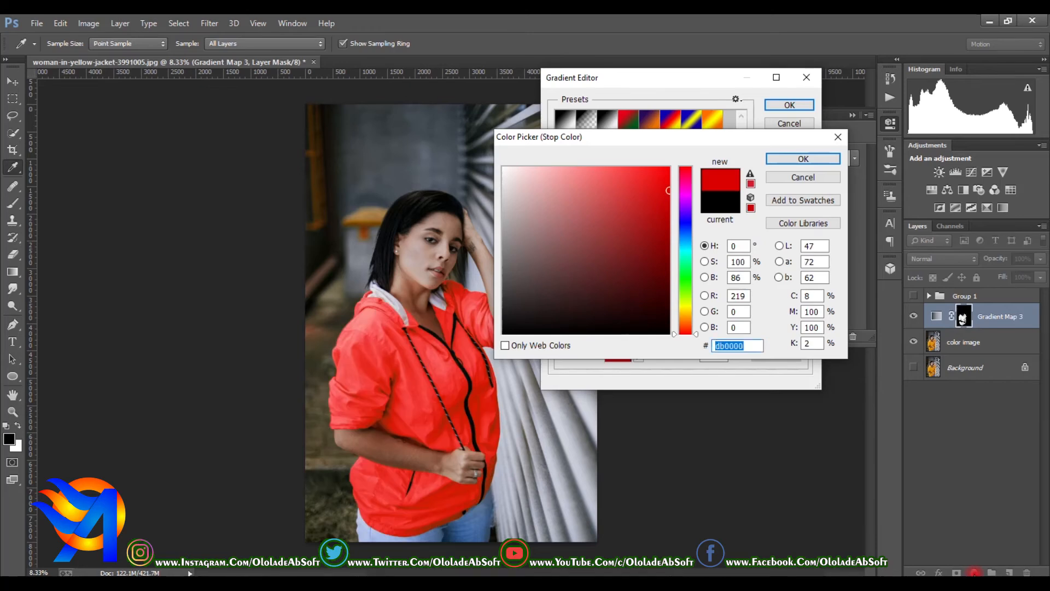
left_click_drag(686, 333, 685, 255)
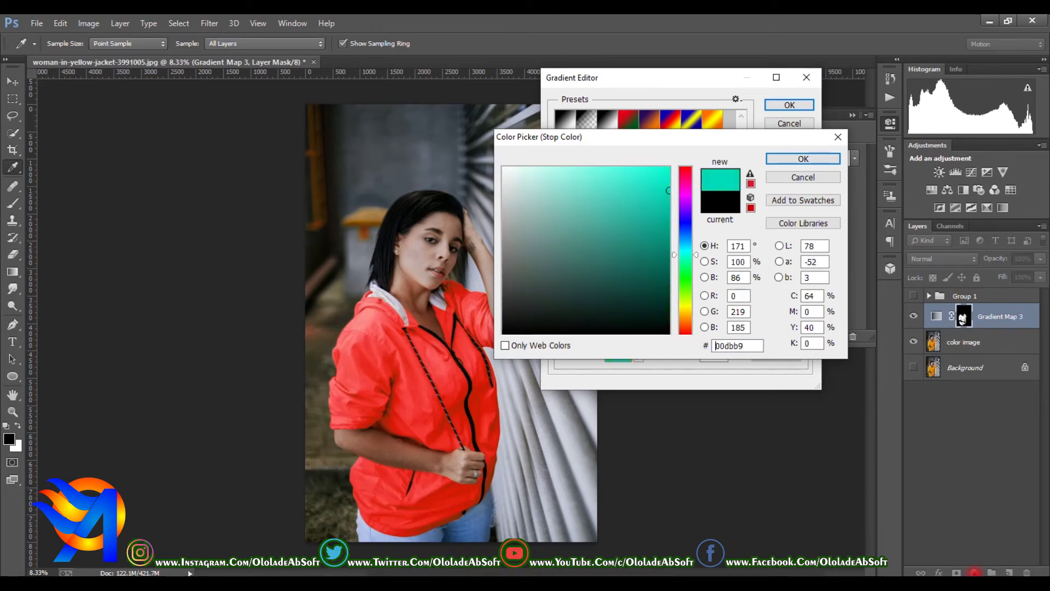
left_click(504, 200)
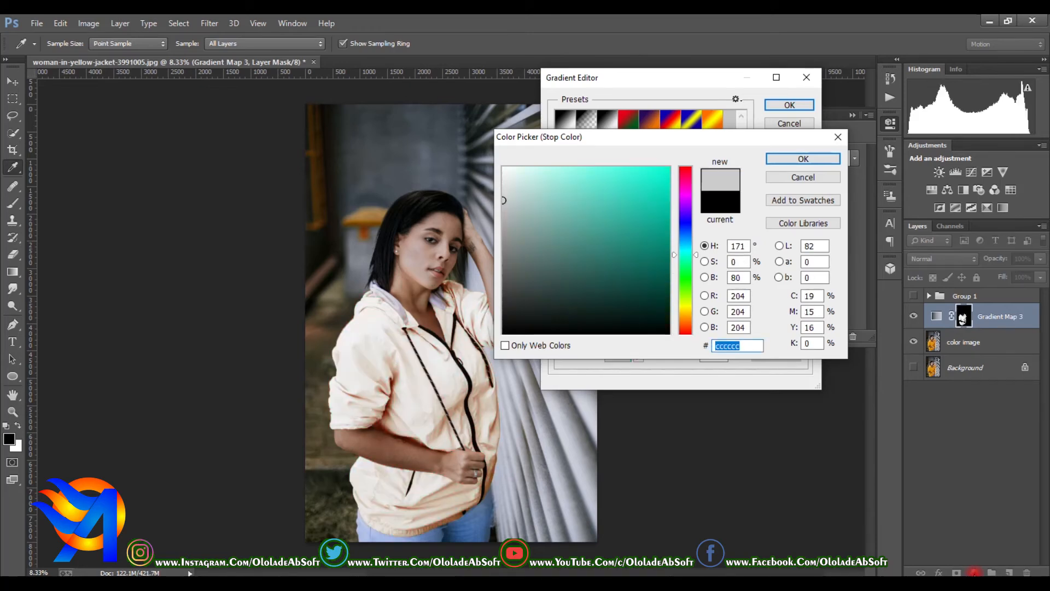
type("e9e9e9")
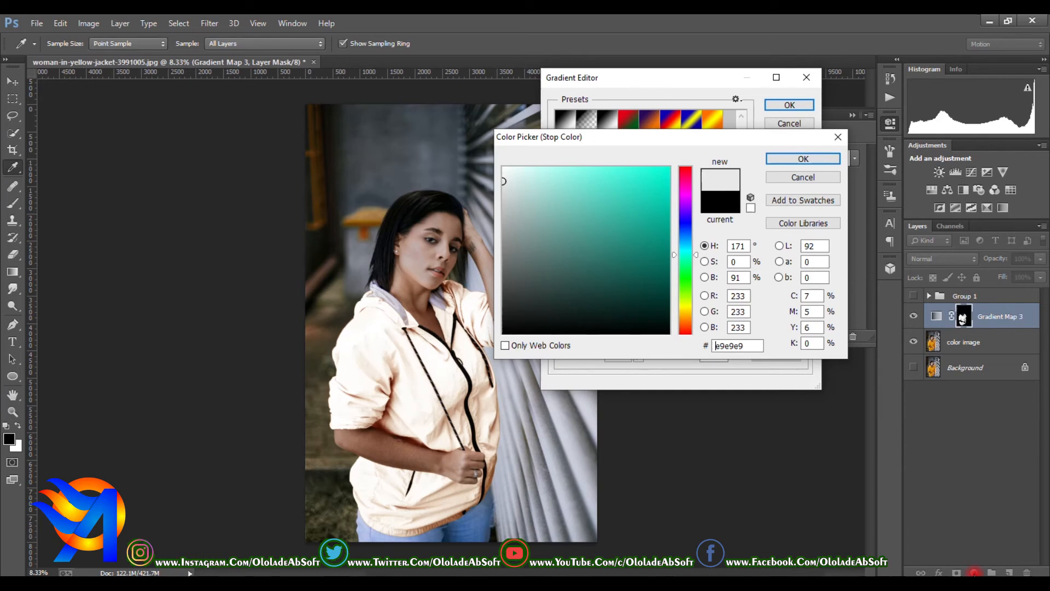
Step: Set the middle stop's colour to light grey d2d2d3
mouse_move(685, 255)
left_mouse_down()
mouse_move(685, 320)
mouse_move(686, 167)
mouse_move(685, 229)
left_mouse_up()
left_click(504, 196)
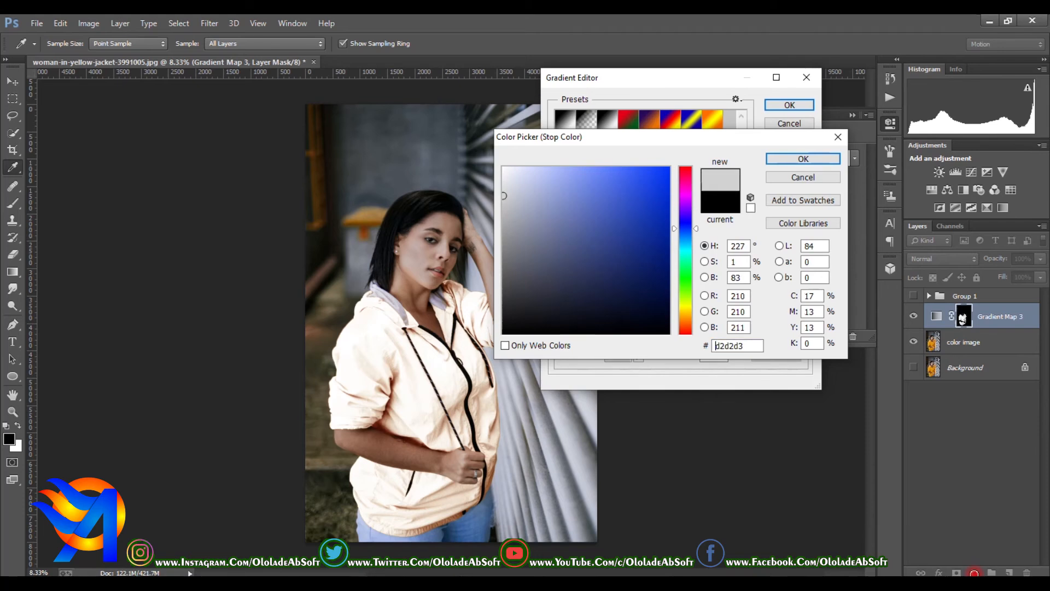
left_click(803, 159)
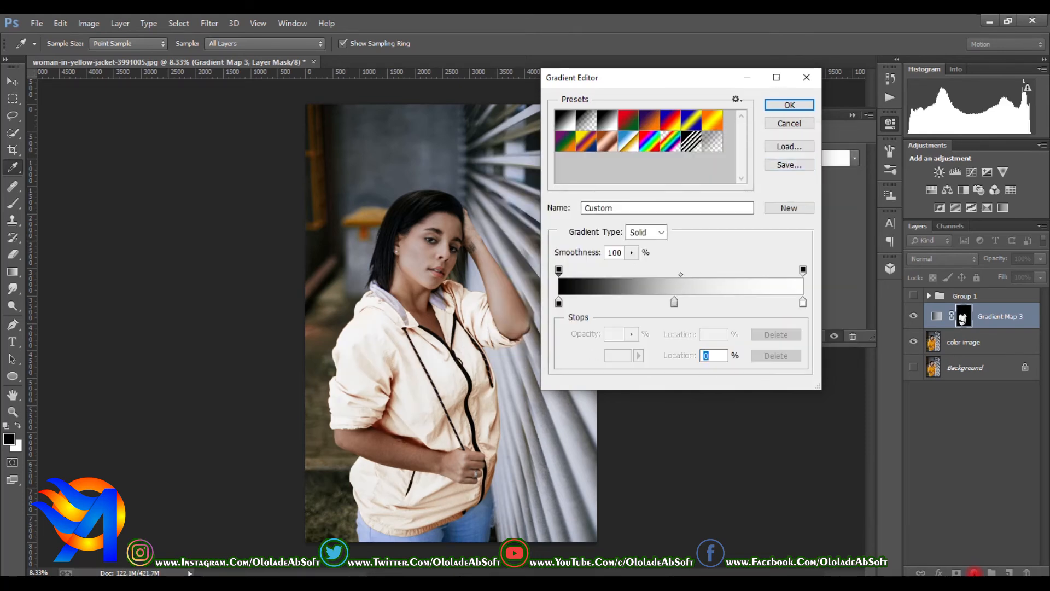
Step: Move both opacity stops close to the gradient's middle and set the black-to-grey midpoint to 60%
left_click_drag(558, 269, 664, 270)
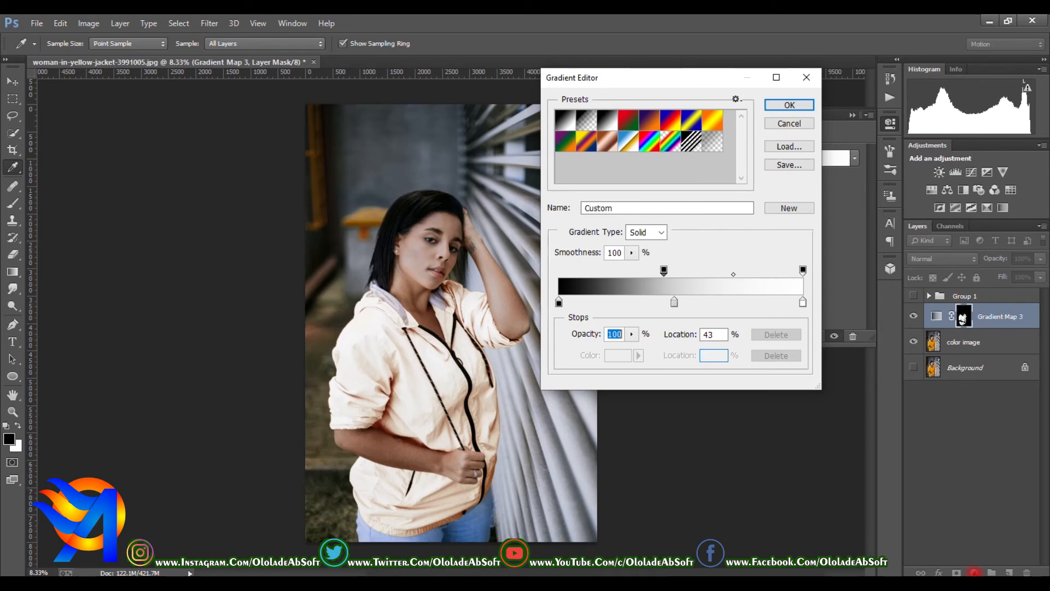
left_click_drag(734, 274, 675, 274)
left_click_drag(802, 270, 632, 298)
left_click(675, 274)
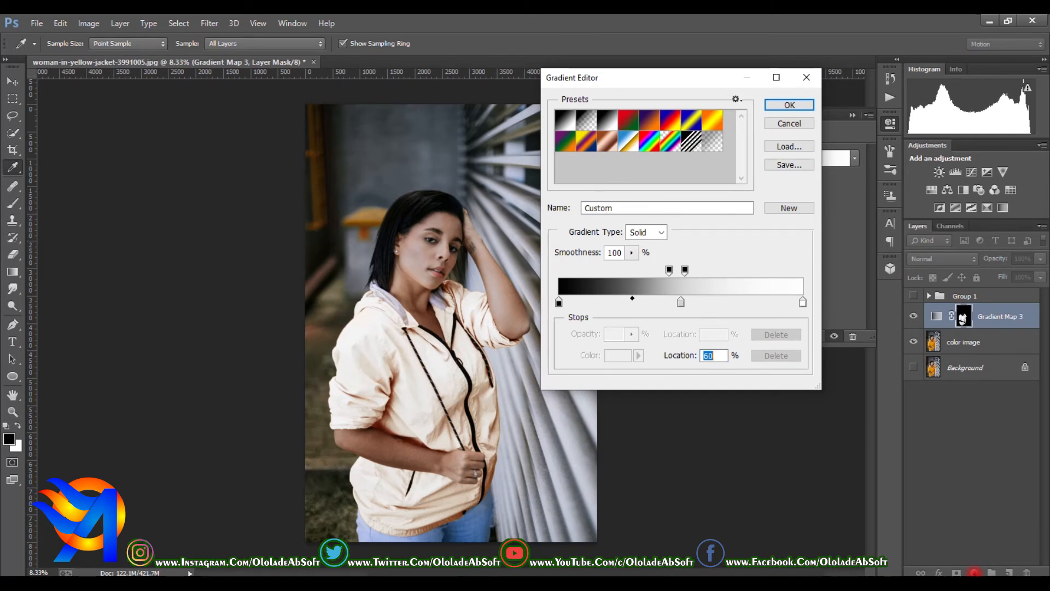
Step: Adjust the grey-to-white midpoint and set the black-to-grey midpoint to 77%
left_click(802, 302)
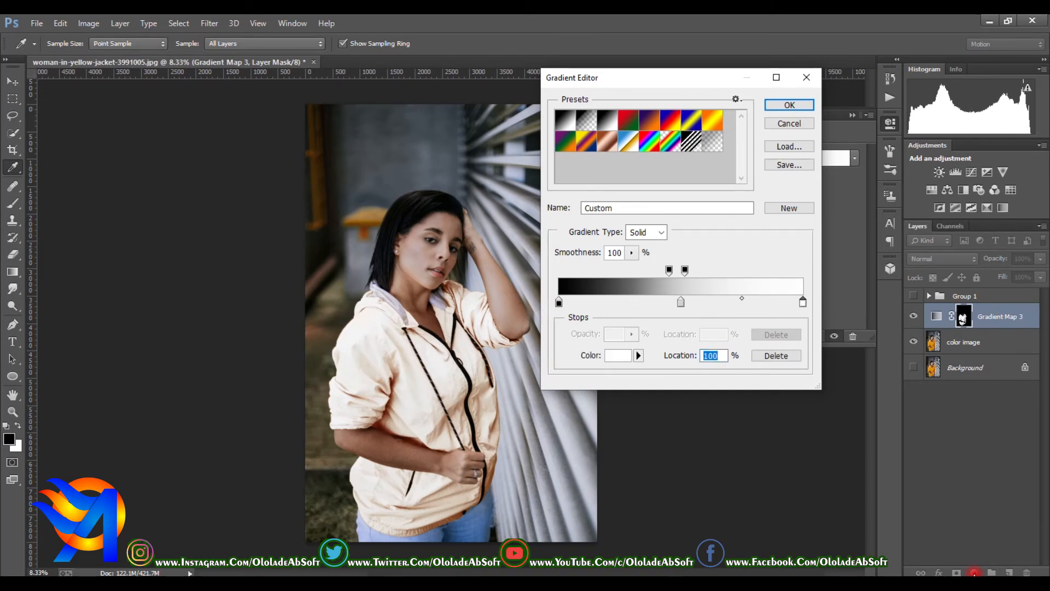
left_click(742, 298)
left_click_drag(768, 298, 746, 298)
left_click_drag(728, 298, 726, 298)
left_click(558, 302)
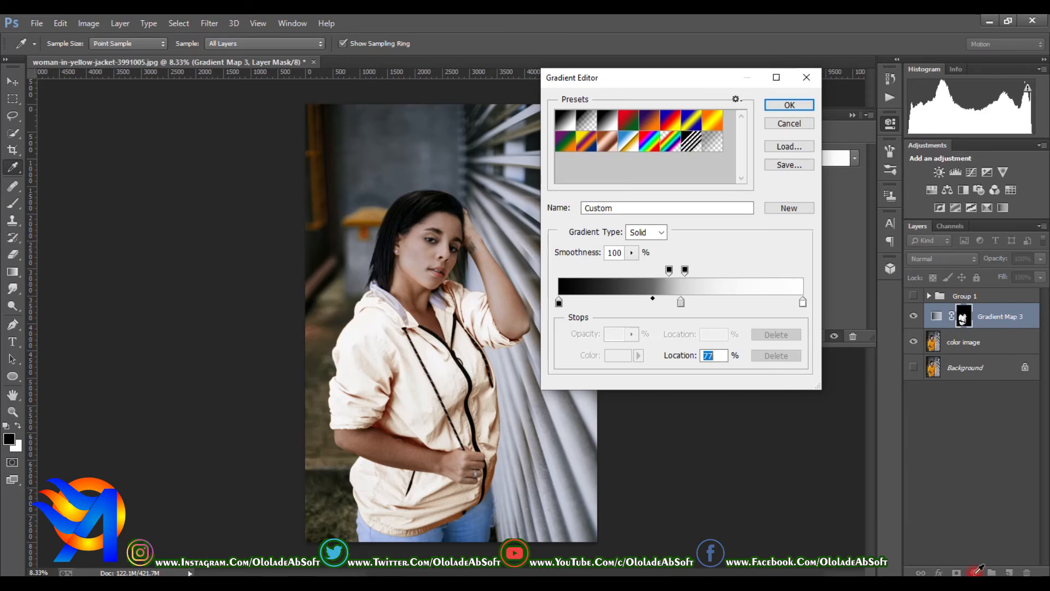
Step: Shift the opacity stops slightly towards the dark end and apply the edited gradient
left_click(668, 270)
left_click_drag(685, 270, 656, 270)
left_click(789, 105)
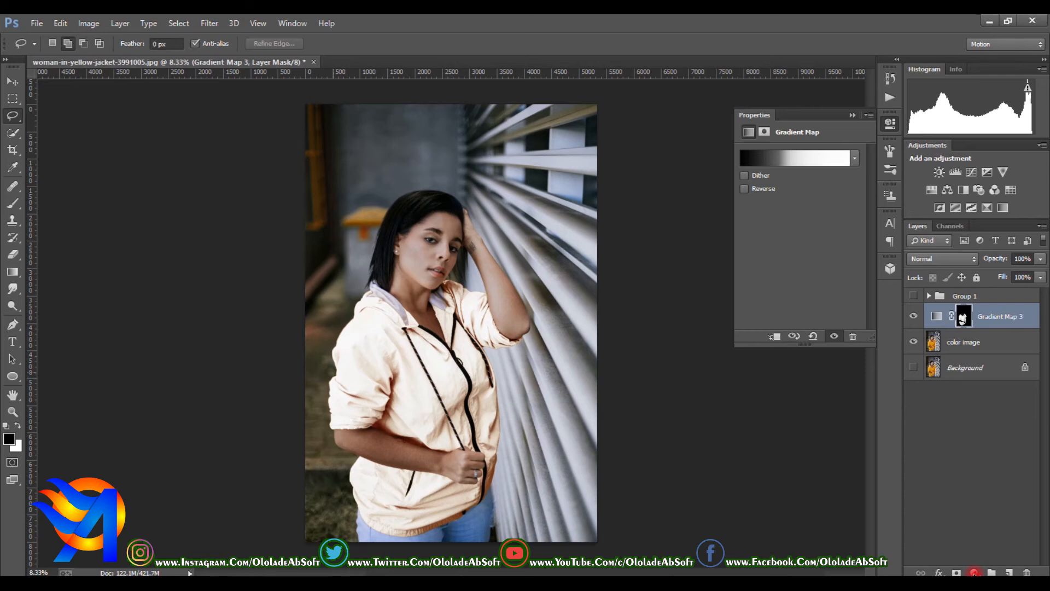
Step: Set up the Brush tool in Overlay mode with 32% opacity and 50% flow for painting on the jacket
key("v")
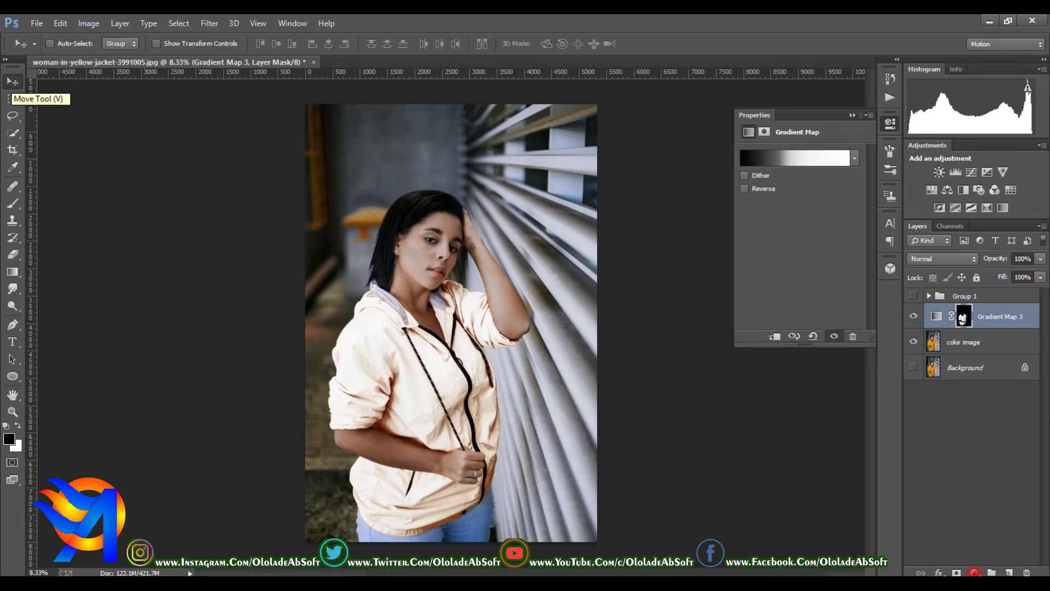
key("z")
key("ctrl+plus")
key("ctrl+plus")
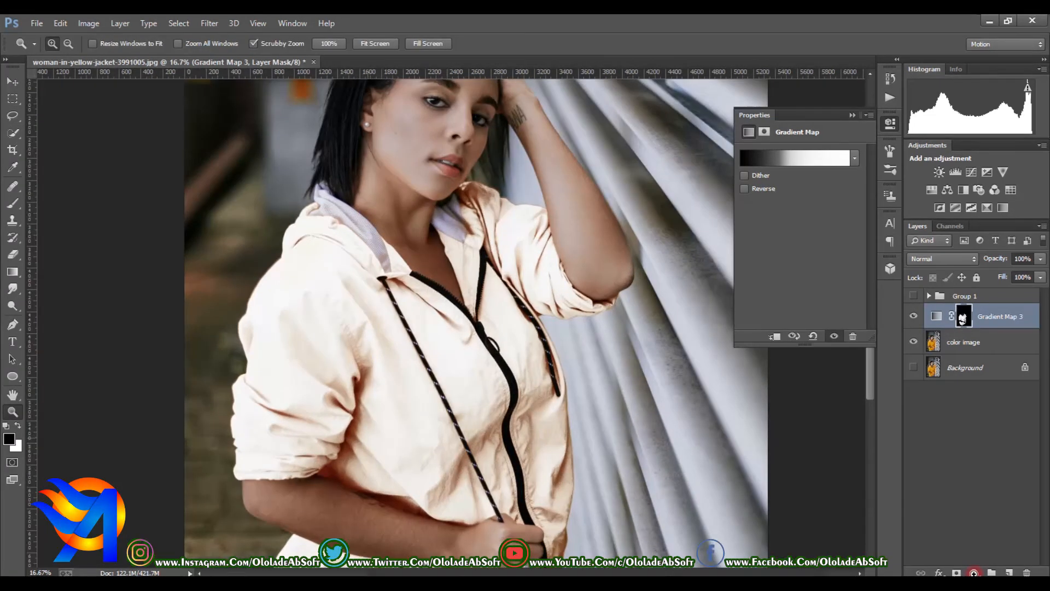
key("v")
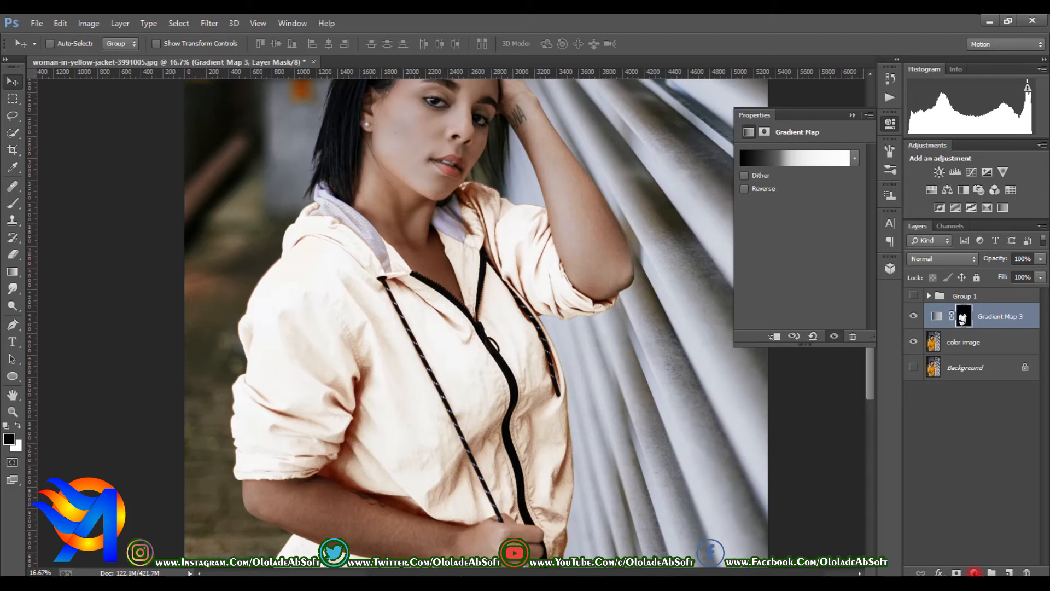
key("b")
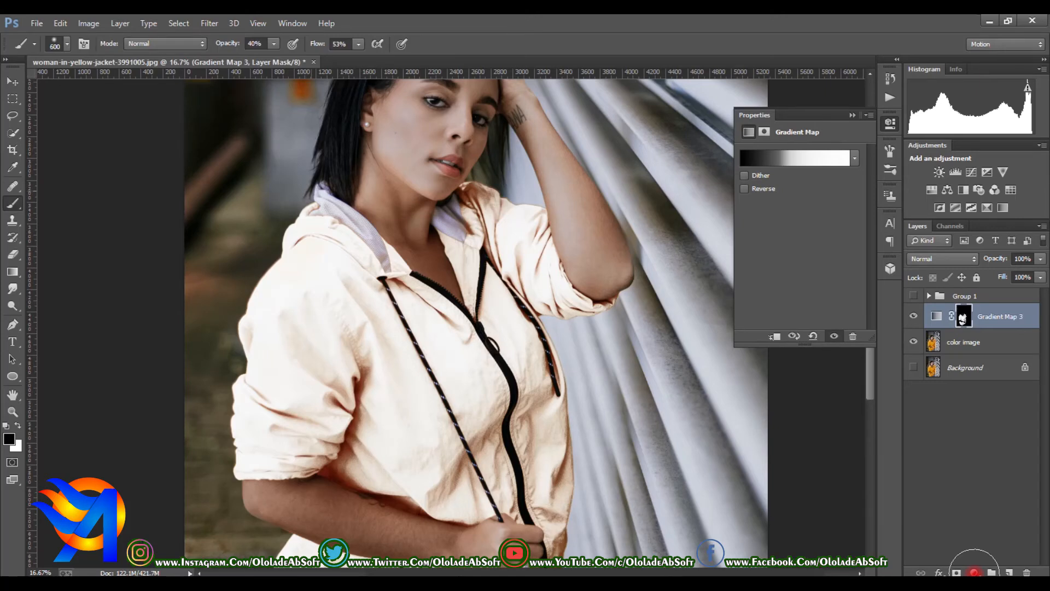
left_click(164, 44)
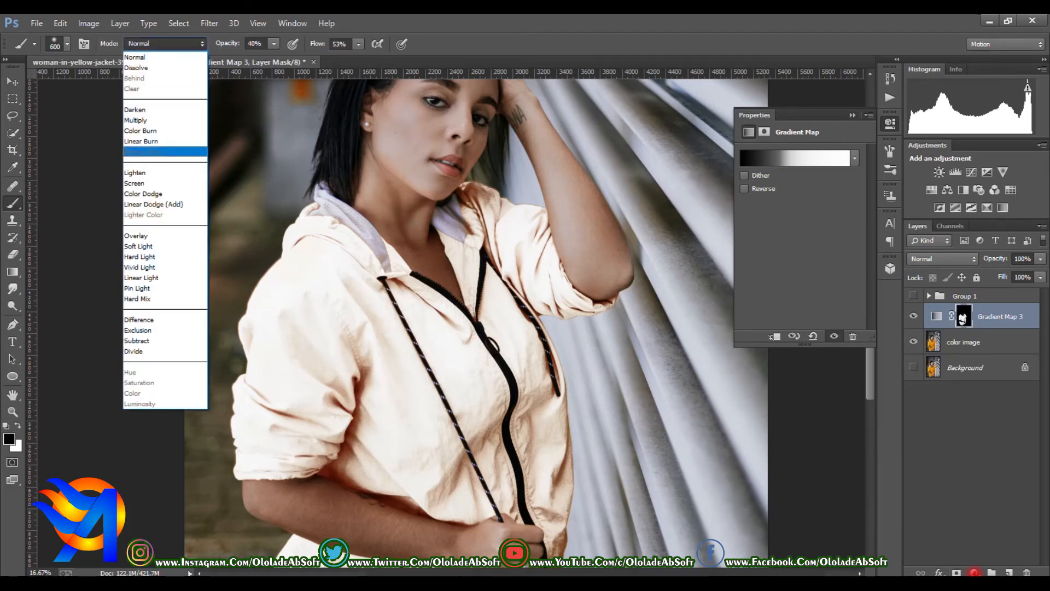
left_click(135, 235)
left_click_drag(273, 43, 269, 58)
left_click(358, 44)
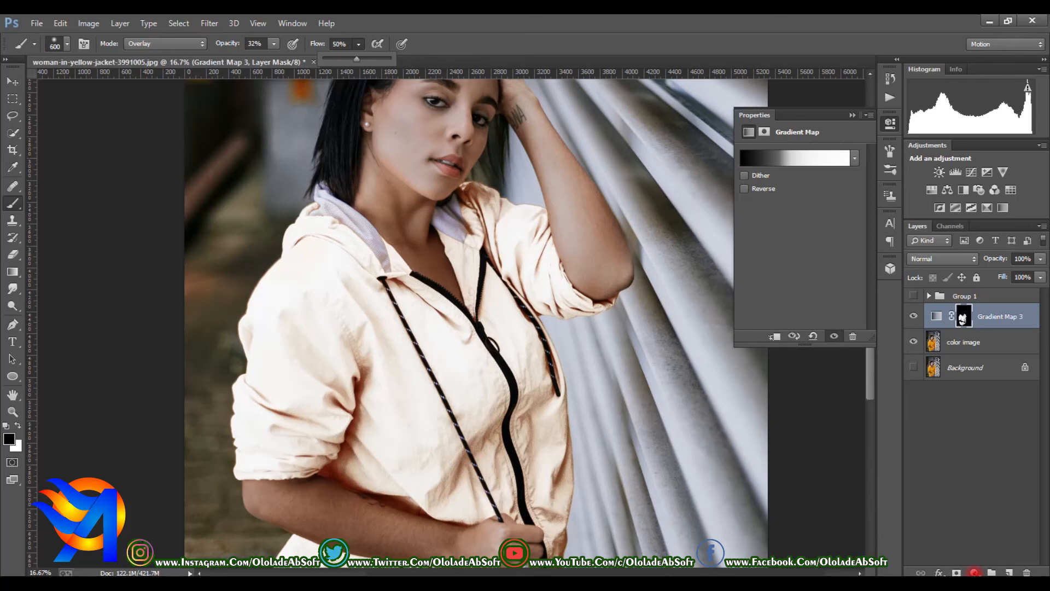
Step: Paint white on the Gradient Map mask along the shadow beside the sleeve fold with a 200 px brush
key("x")
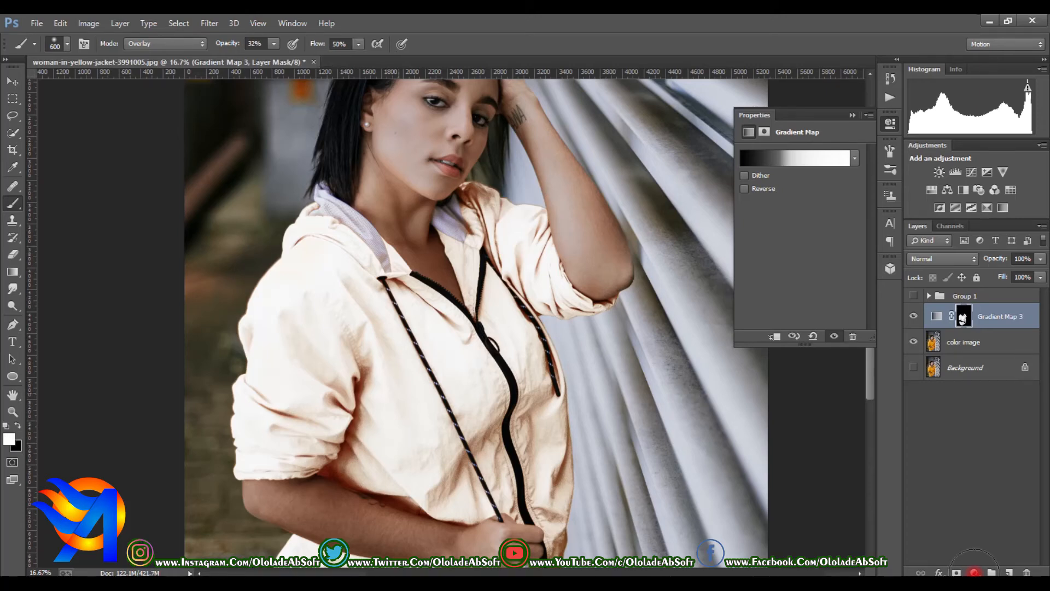
key("v")
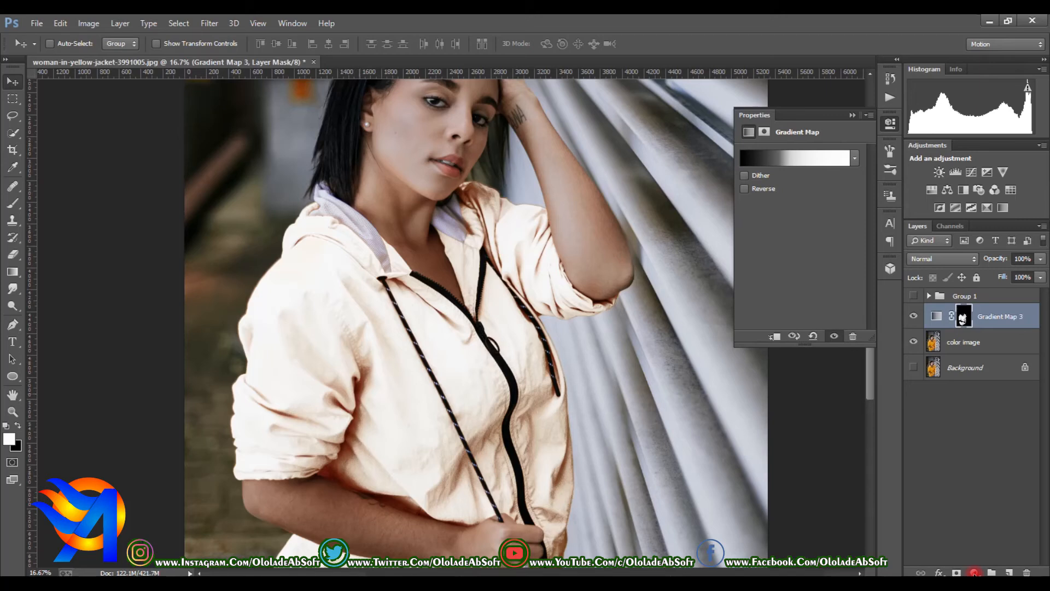
left_click(366, 405, "ctrl")
left_click(365, 404, "ctrl")
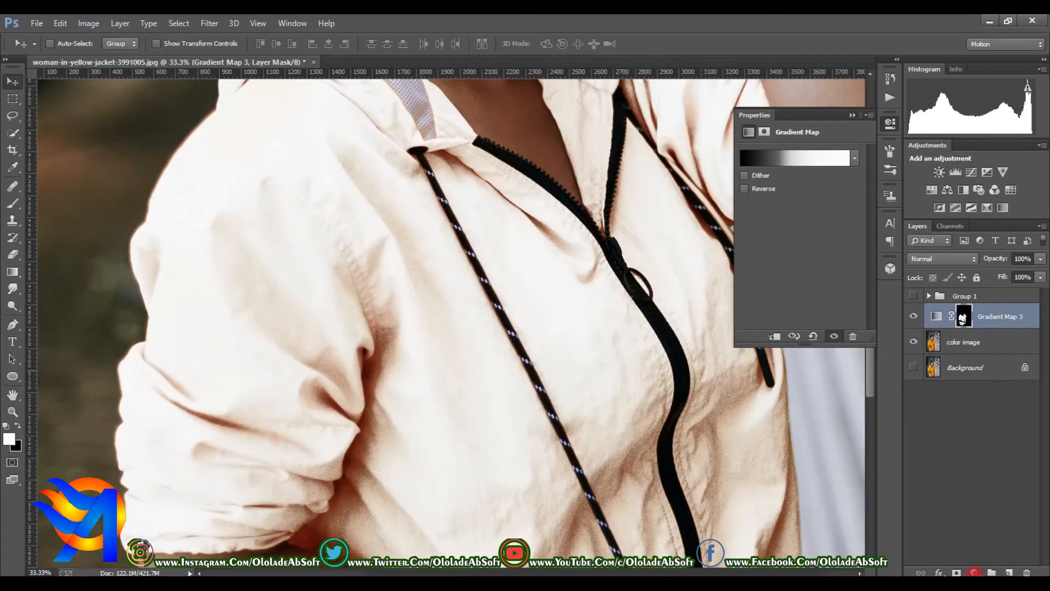
key("b")
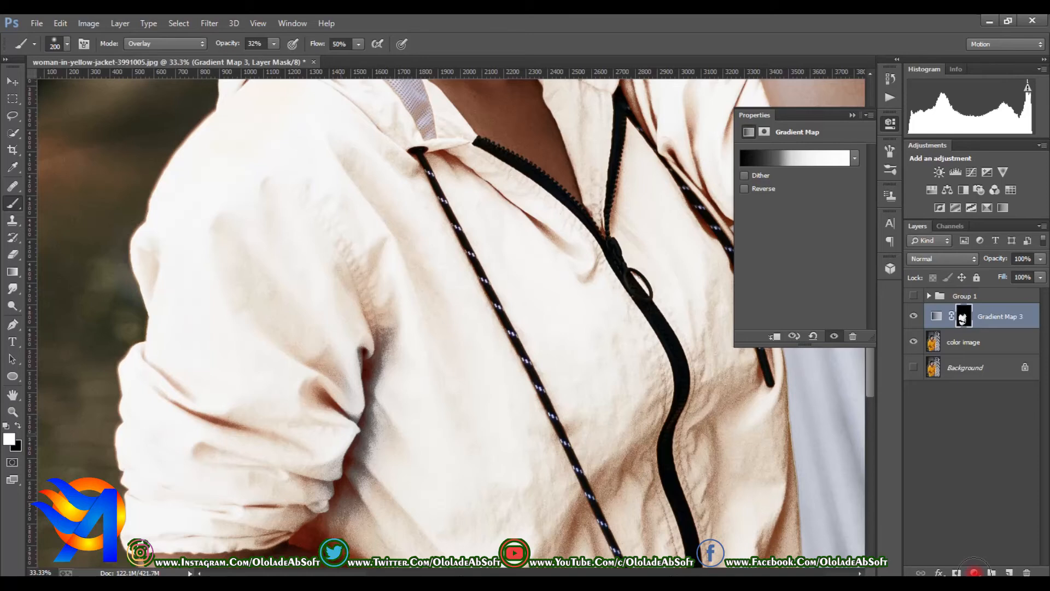
Step: Paint the jacket edge above the forearm on the mask, raising the brush to 41% opacity and 54% flow
left_click_drag(471, 434, 474, 307)
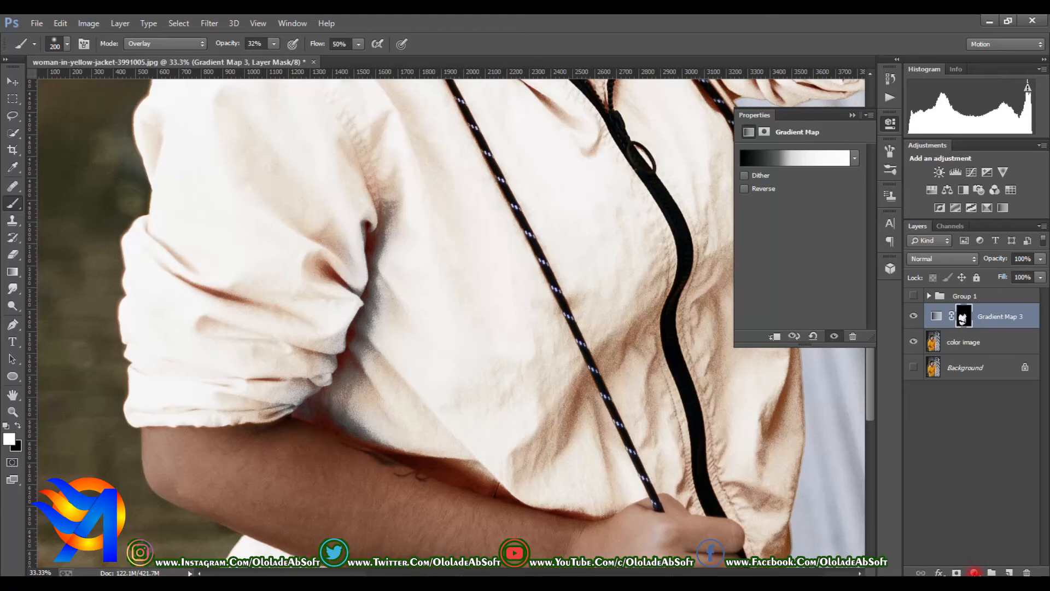
left_click_drag(358, 44, 361, 44)
left_click_drag(274, 44, 280, 44)
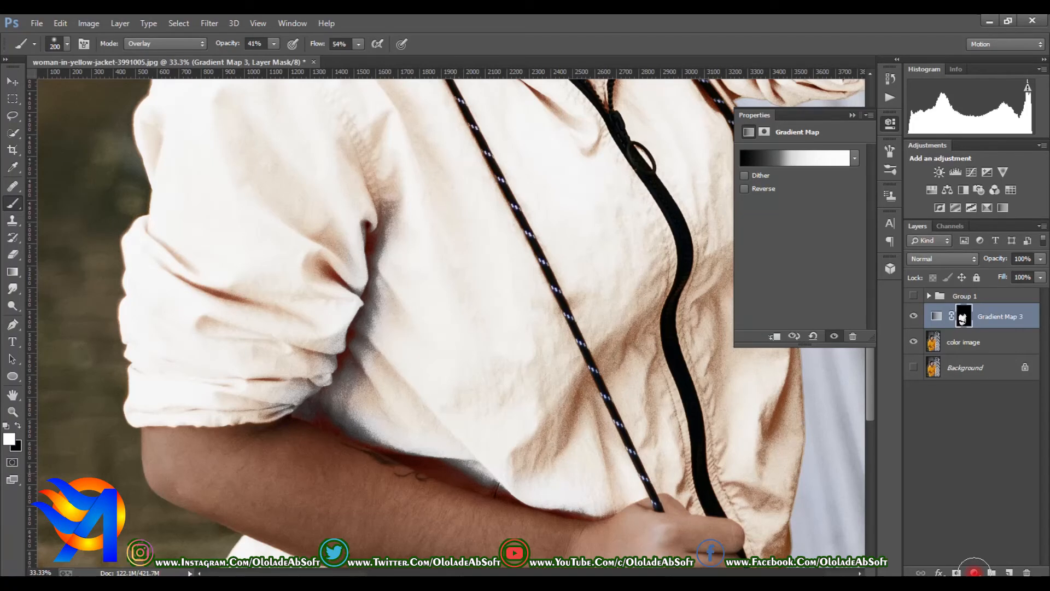
Step: Set the brush size to 100, the opacity to 100% and the flow to 77%
key("bracketleft")
key("bracketleft")
key("bracketleft")
key("bracketleft")
key("6")
key("2")
key("0")
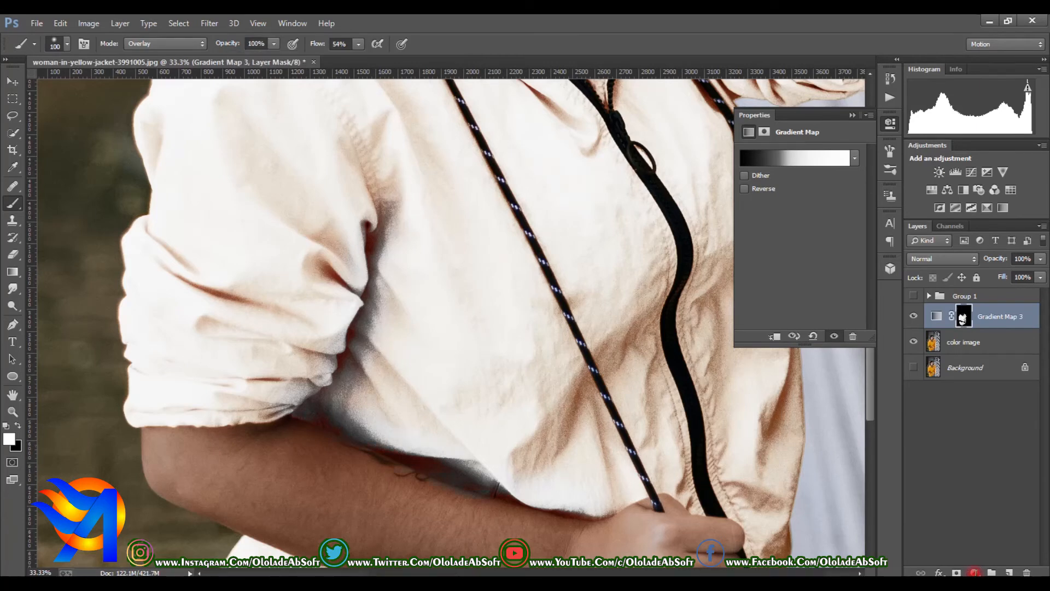
key("shift+7")
key("shift+7")
Step: Paint white on the Gradient Map mask over the jacket front between the rolled sleeve and drawstring, enlarging the brush to 250 px
mouse_move(369, 300)
left_mouse_down()
mouse_move(373, 193)
mouse_move(354, 158)
mouse_move(379, 174)
mouse_move(354, 169)
mouse_move(332, 253)
mouse_move(298, 219)
mouse_move(543, 386)
mouse_move(526, 245)
mouse_move(575, 402)
mouse_move(552, 454)
mouse_move(563, 437)
mouse_move(522, 465)
mouse_move(611, 513)
left_mouse_up()
left_click_drag(396, 313, 458, 404)
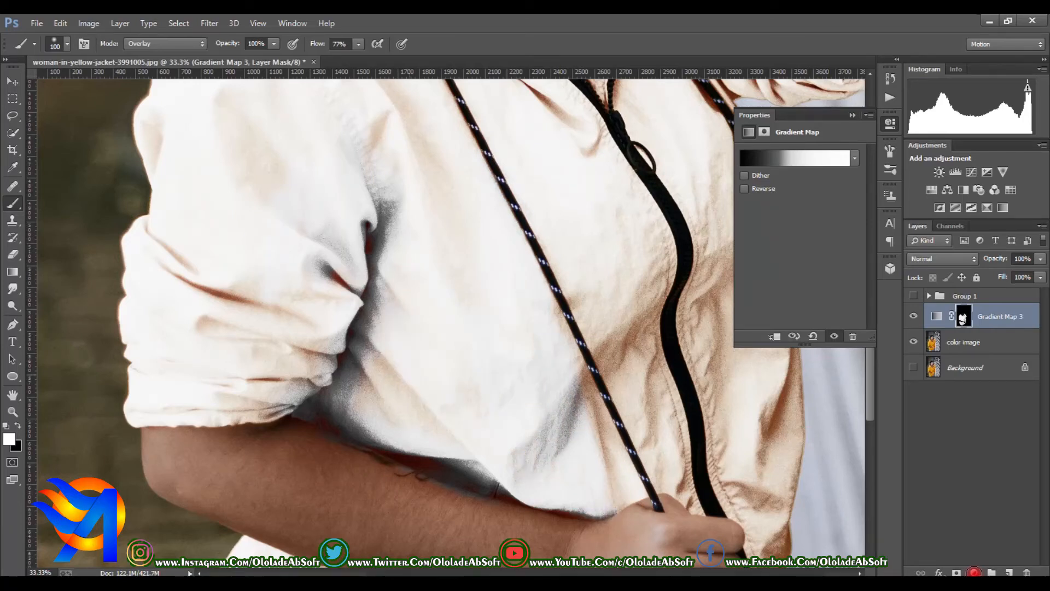
mouse_move(383, 364)
left_mouse_down()
mouse_move(407, 407)
mouse_move(383, 394)
left_mouse_up()
left_click_drag(368, 348, 285, 362)
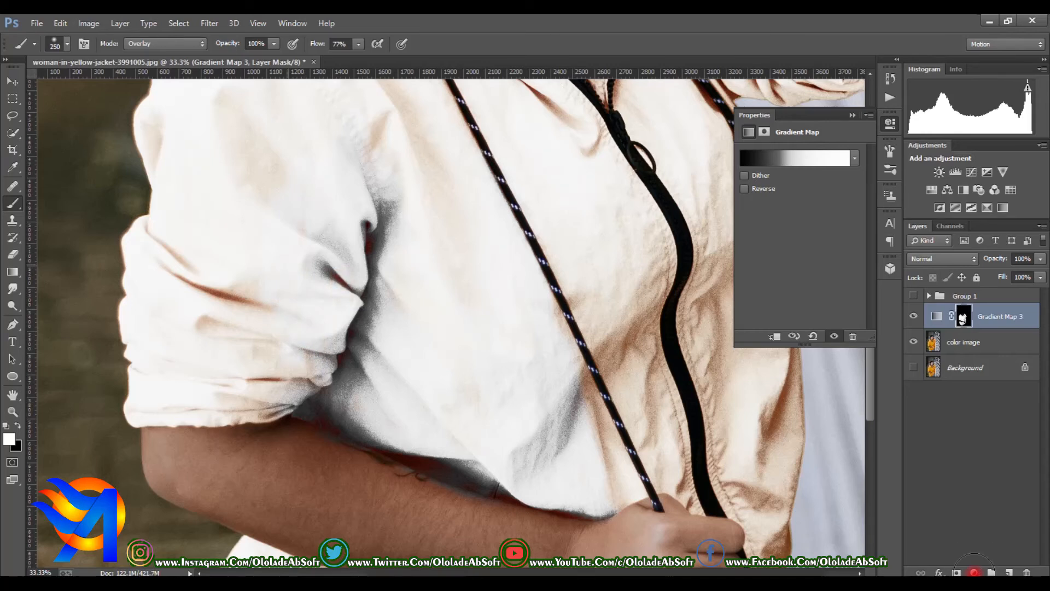
Step: Enlarge the brush to 500 px and paint white on the mask over the upper sleeve and its rolled cuff
mouse_move(263, 296)
left_mouse_down()
mouse_move(183, 270)
mouse_move(203, 322)
left_mouse_up()
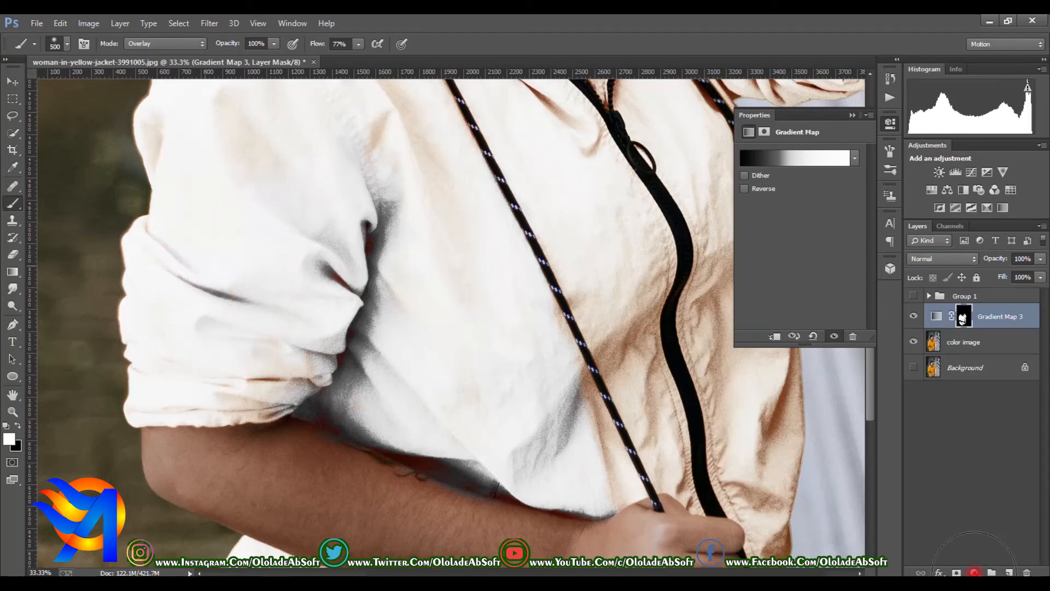
left_click_drag(233, 109, 254, 159)
mouse_move(372, 137)
left_mouse_down()
mouse_move(396, 295)
mouse_move(435, 159)
mouse_move(383, 123)
left_mouse_up()
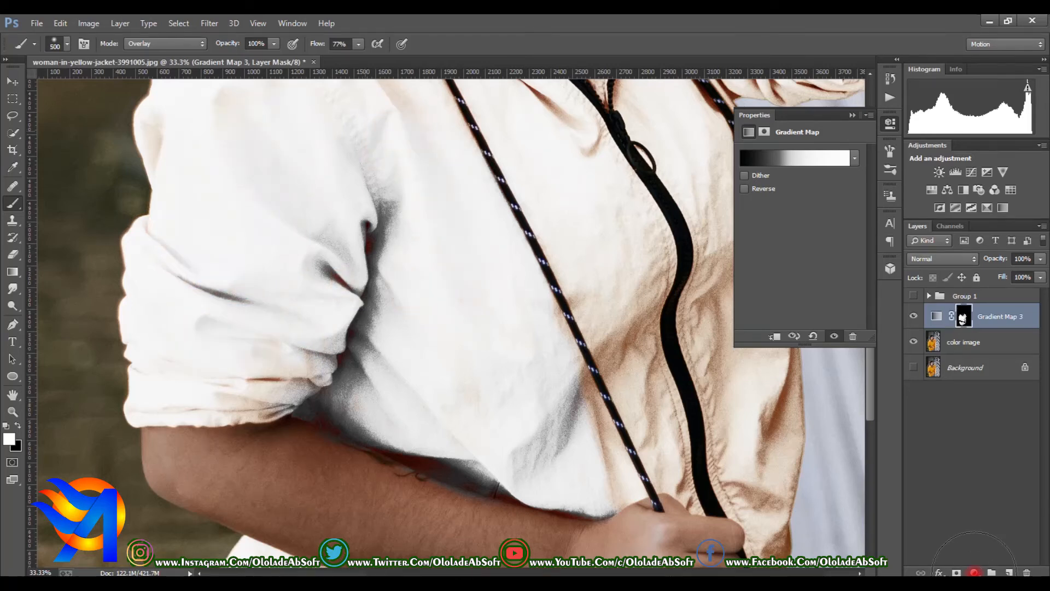
left_click_drag(255, 369, 301, 367)
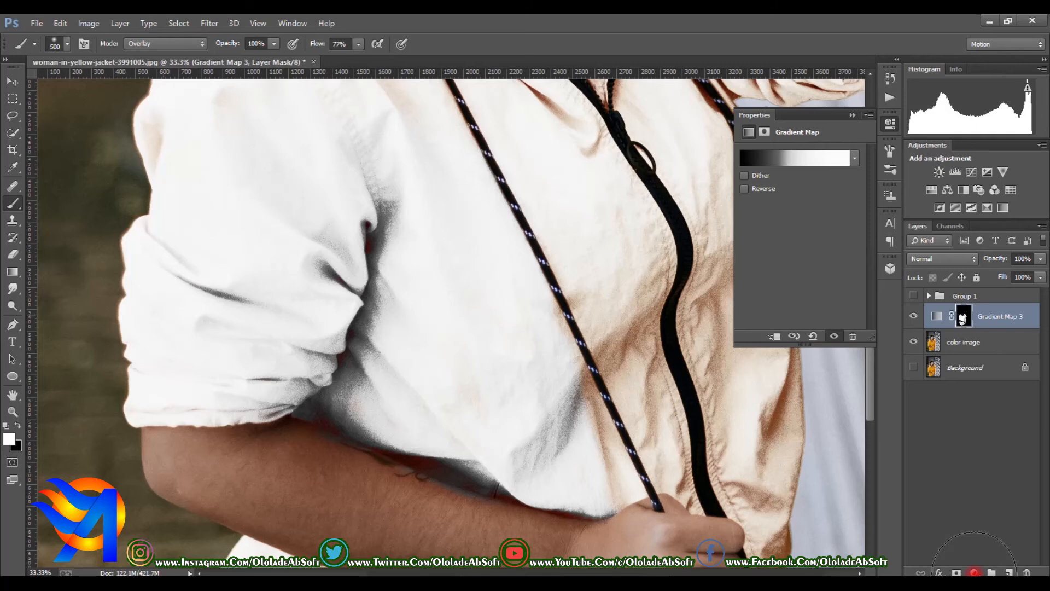
Step: Paint white on the mask over the shoulder and the fabric beside the drawstring eyelet
left_click_drag(325, 225, 350, 401)
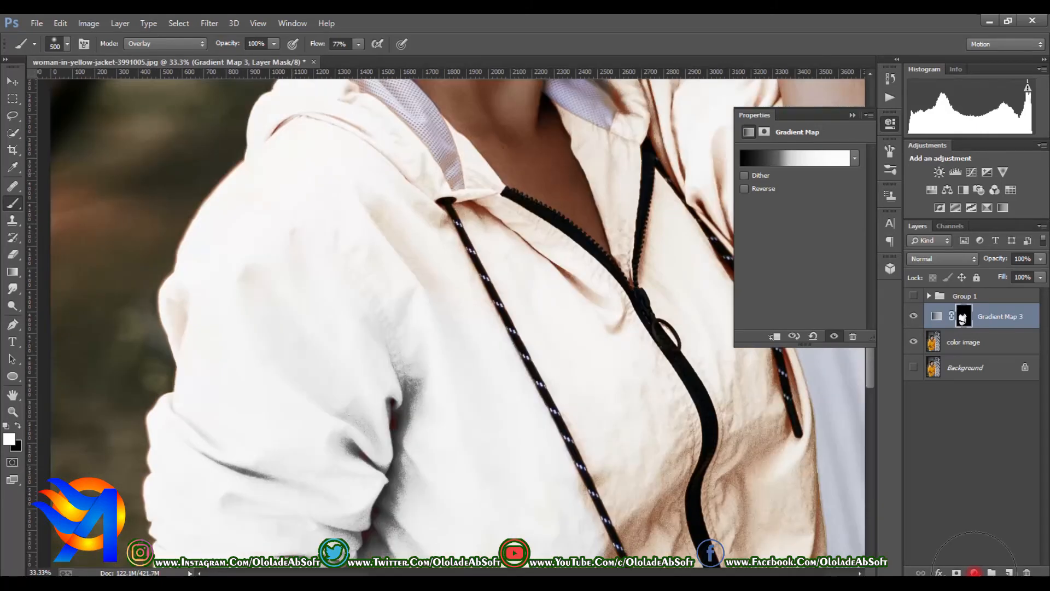
left_click_drag(293, 172, 280, 181)
left_click_drag(391, 198, 413, 220)
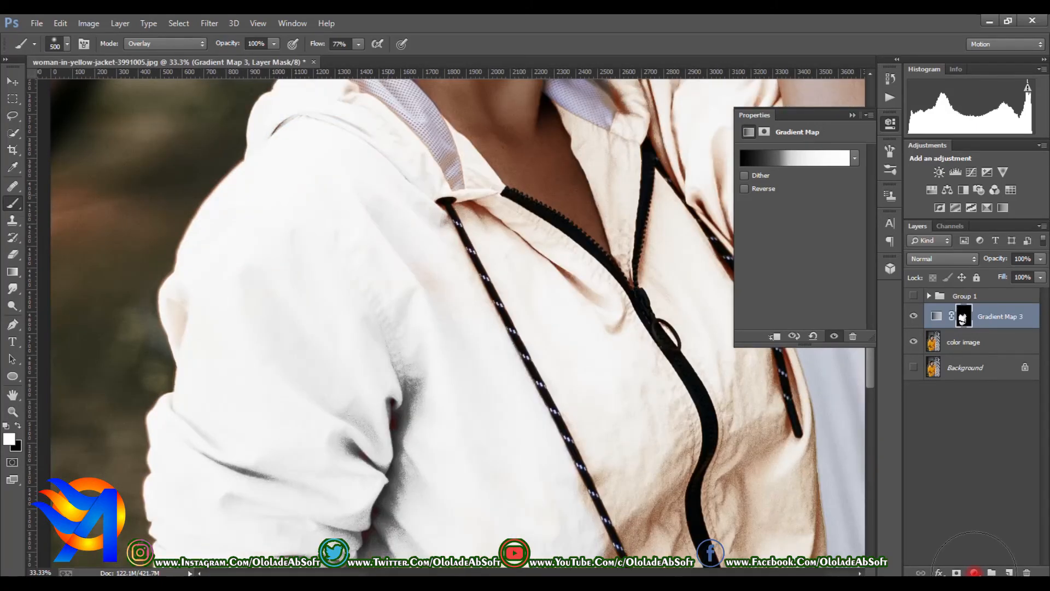
Step: Paint the chest around the zipper on the mask and load the Gradient Map mask as a selection
mouse_move(656, 188)
left_mouse_down()
mouse_move(251, 341)
mouse_move(195, 381)
mouse_move(249, 236)
mouse_move(248, 338)
left_mouse_up()
mouse_move(248, 219)
left_mouse_down()
mouse_move(251, 254)
mouse_move(329, 310)
mouse_move(363, 379)
mouse_move(398, 183)
mouse_move(438, 117)
left_mouse_up()
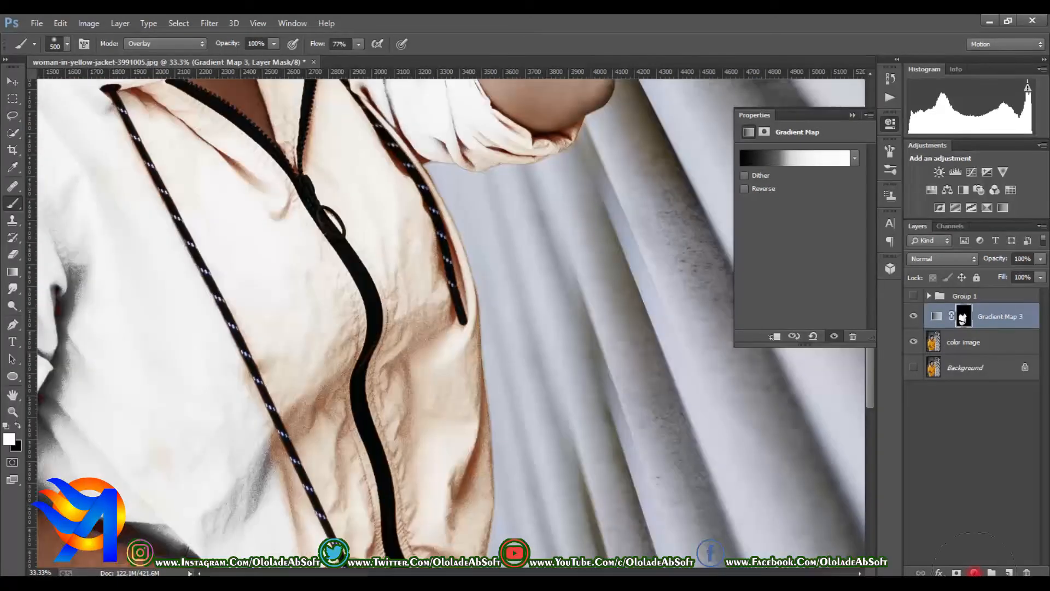
left_click(963, 316, "ctrl")
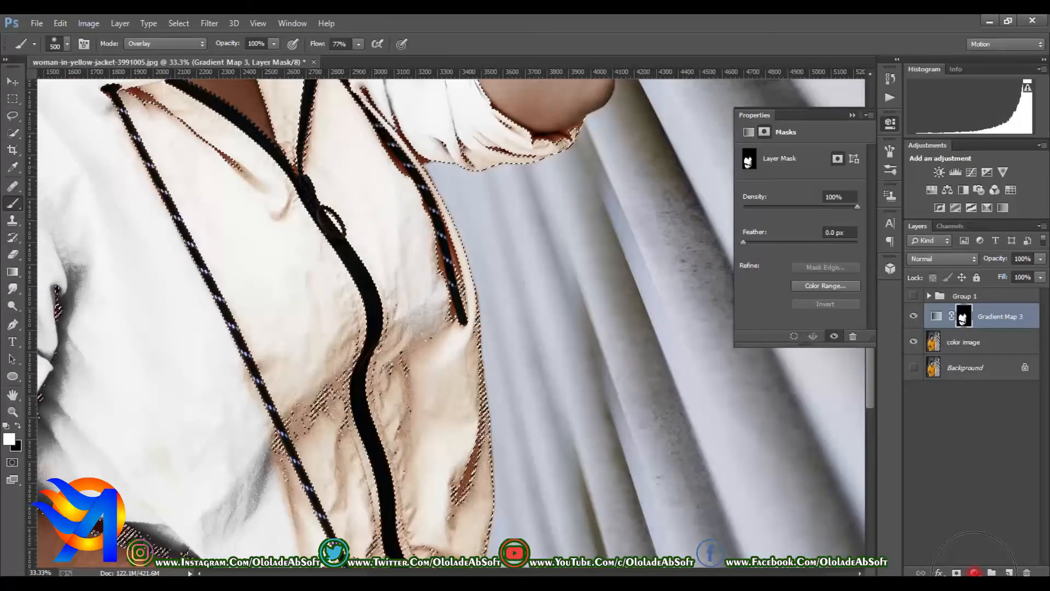
Step: Paint white within the selection over the lower jacket, from the edge below the fist across to the elastic hem
left_click_drag(355, 448, 296, 330)
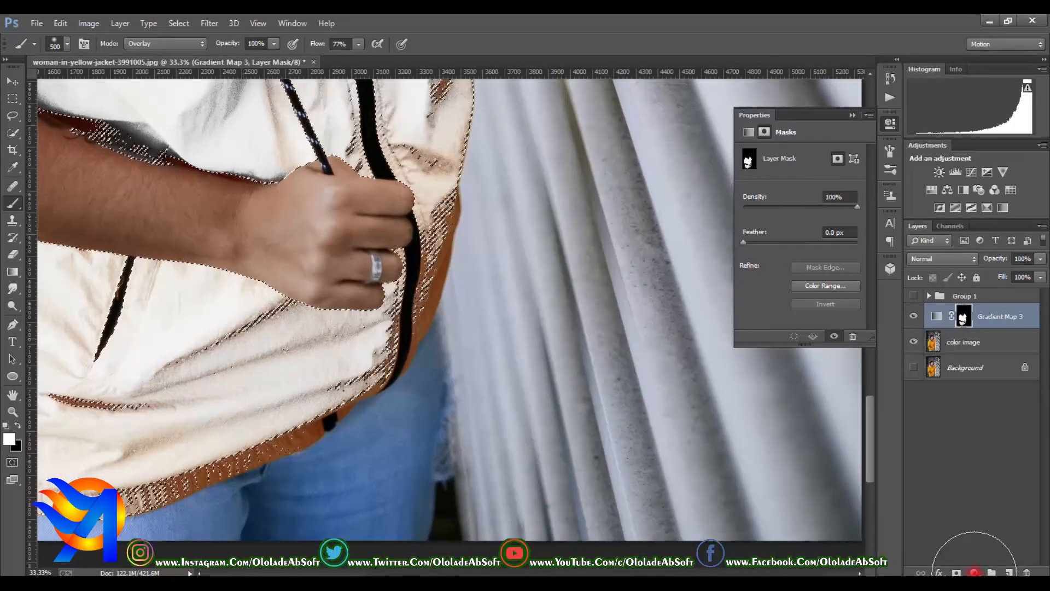
mouse_move(426, 240)
left_mouse_down()
mouse_move(432, 205)
mouse_move(424, 322)
left_mouse_up()
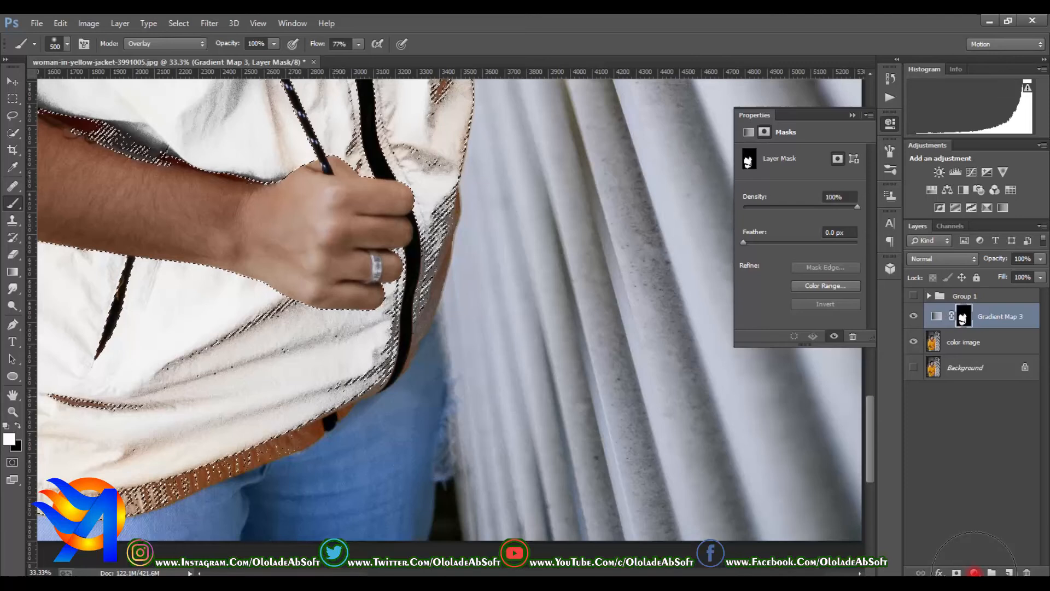
mouse_move(307, 432)
left_mouse_down()
mouse_move(220, 453)
mouse_move(223, 466)
left_mouse_up()
left_click_drag(32, 221, 17, 258)
mouse_move(164, 269)
left_mouse_down()
mouse_move(497, 252)
mouse_move(522, 200)
mouse_move(487, 164)
left_mouse_up()
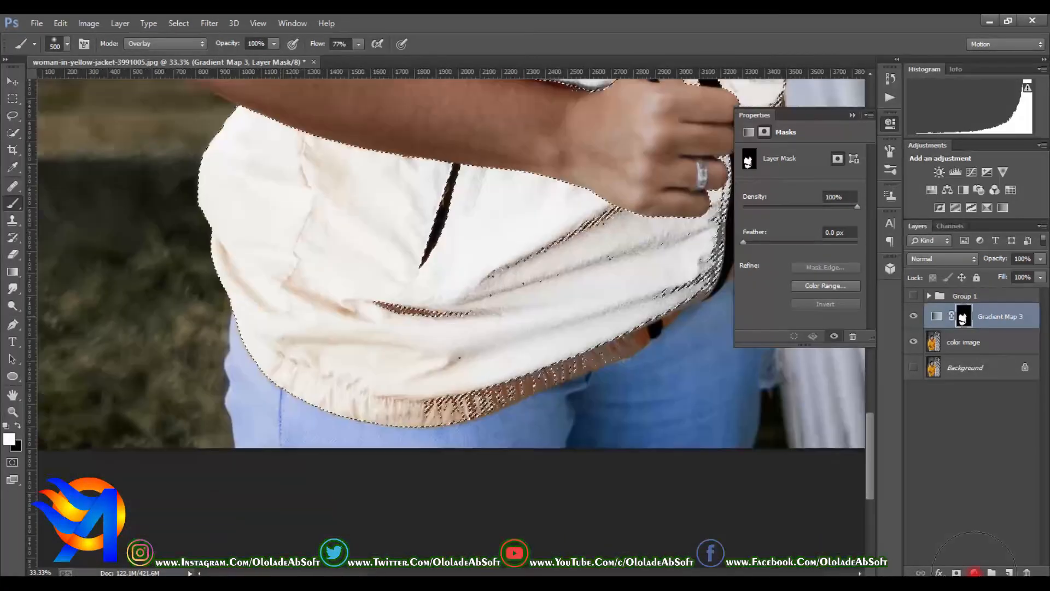
left_click_drag(372, 311, 257, 305)
mouse_move(492, 395)
left_mouse_down()
mouse_move(424, 403)
mouse_move(372, 395)
mouse_move(235, 262)
mouse_move(328, 184)
left_mouse_up()
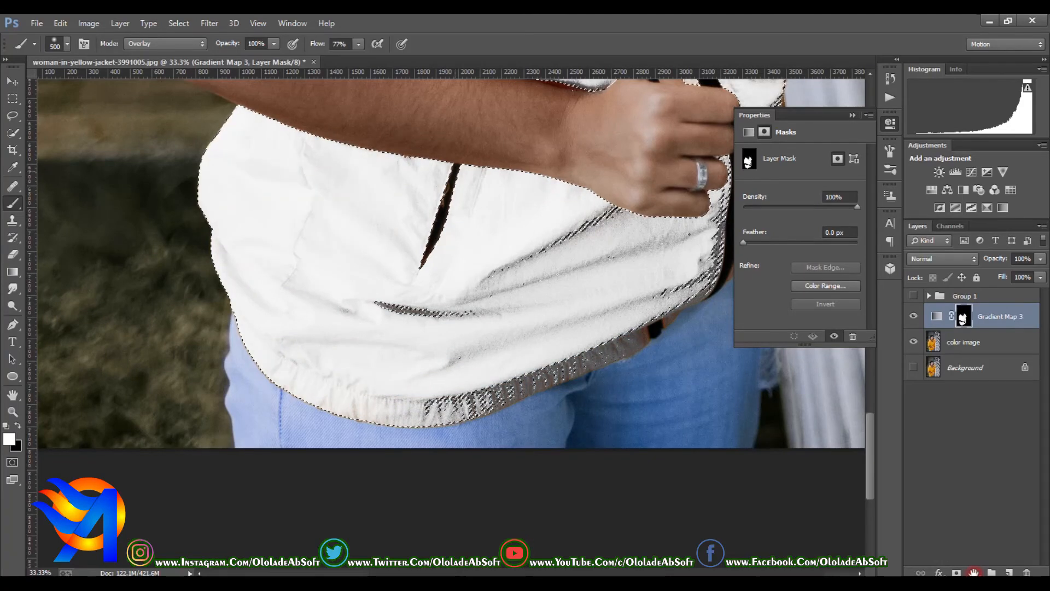
Step: Paint white within the selection over the upper chest, hood and raised sleeve, and deselect
mouse_move(416, 164)
left_mouse_down()
mouse_move(416, 470)
mouse_move(358, 448)
mouse_move(349, 414)
mouse_move(331, 481)
left_mouse_up()
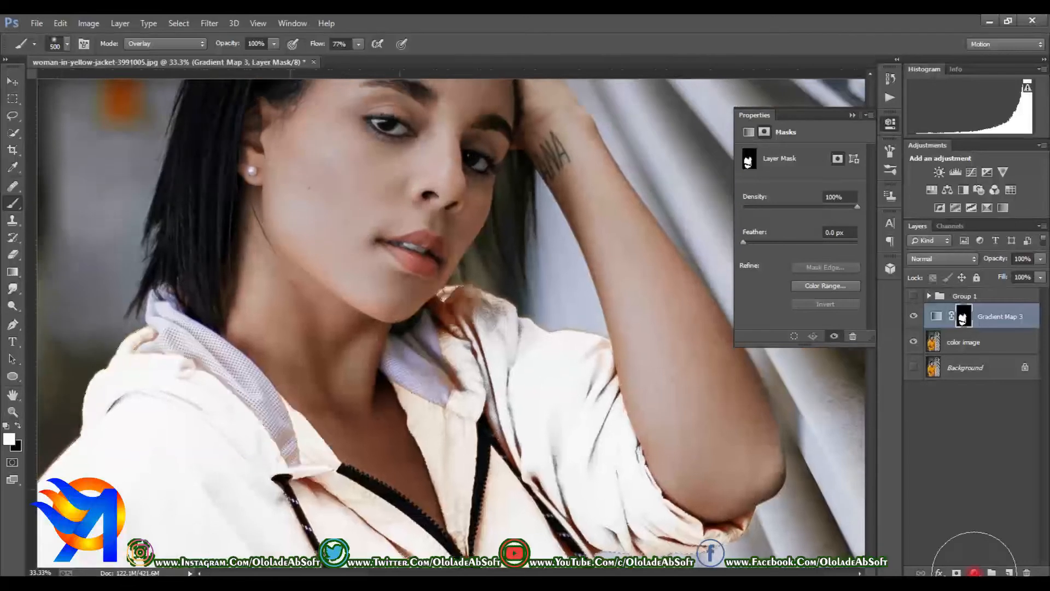
mouse_move(437, 426)
left_mouse_down()
mouse_move(397, 274)
mouse_move(398, 188)
left_mouse_up()
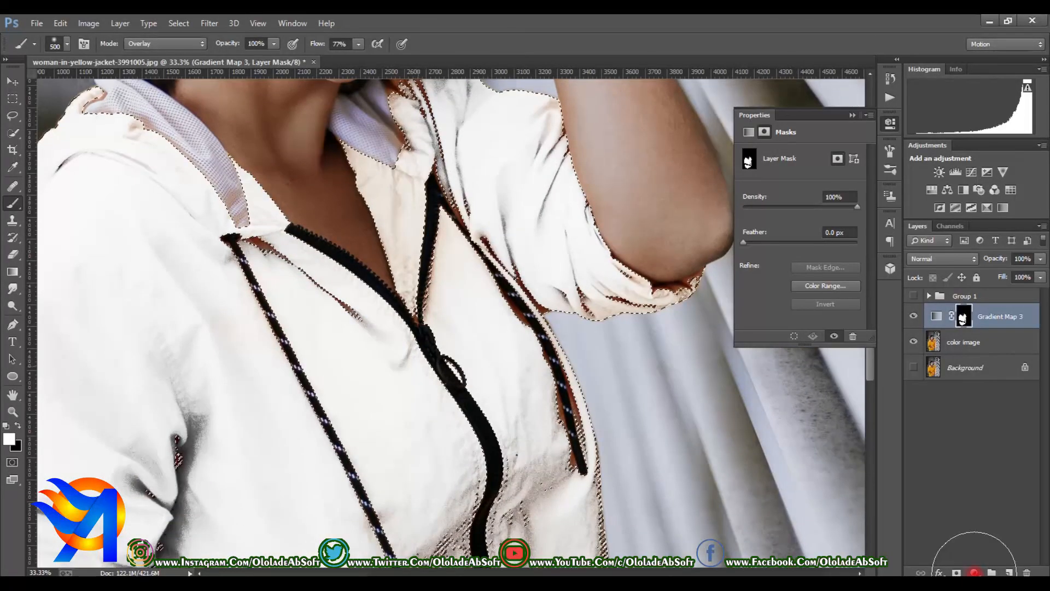
left_click_drag(432, 290, 399, 235)
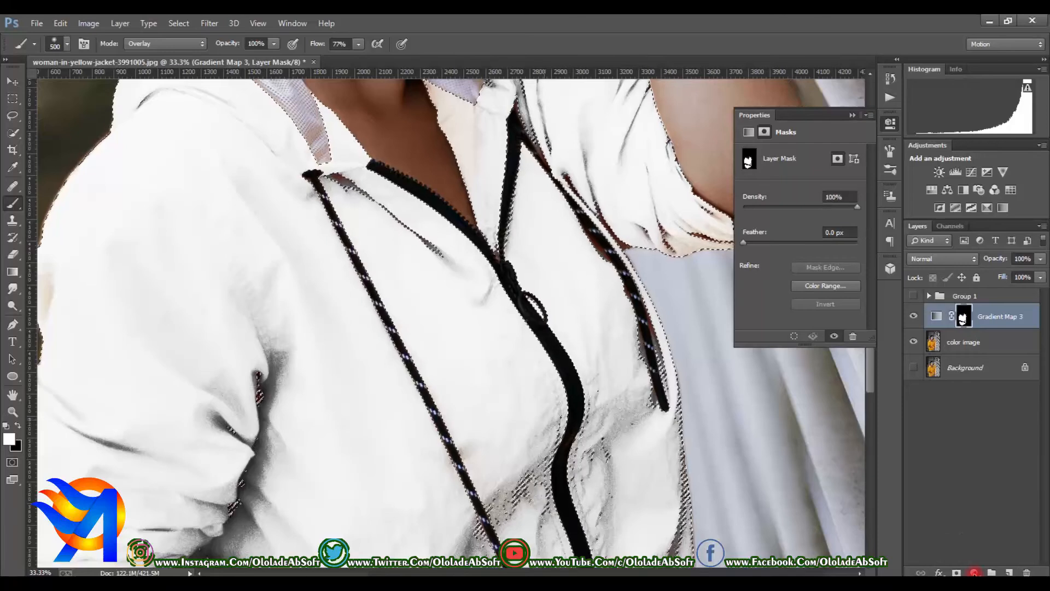
key("ctrl+d")
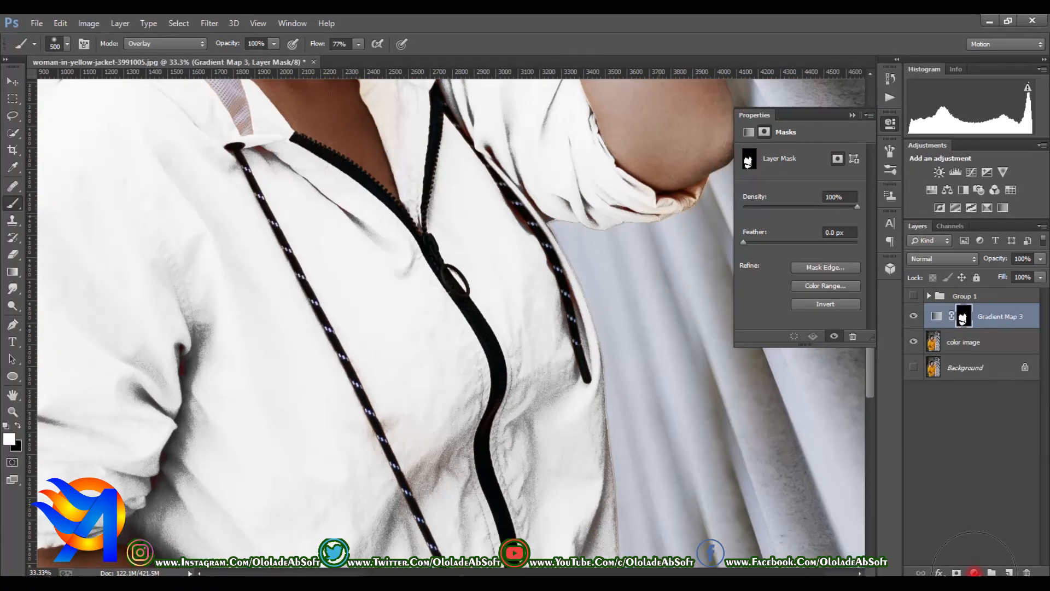
Step: Reduce the brush to 125 px and paint out leftover colour on the raised sleeve's cuff and the jacket front
key("bracketleft")
key("bracketleft")
key("bracketleft")
key("bracketleft")
key("bracketleft")
key("bracketleft")
left_click_drag(454, 95, 432, 221)
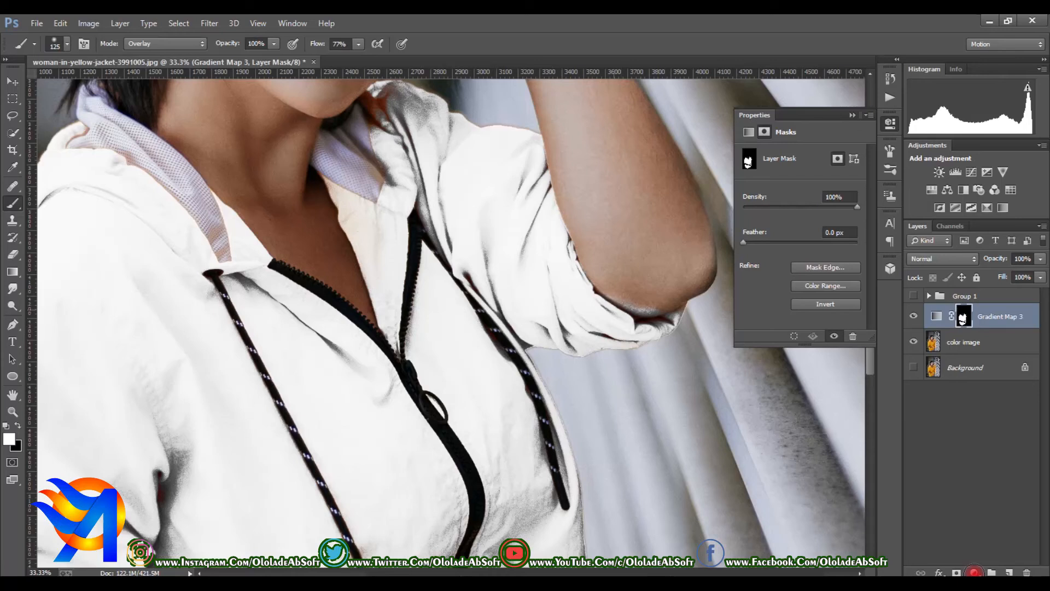
key("x")
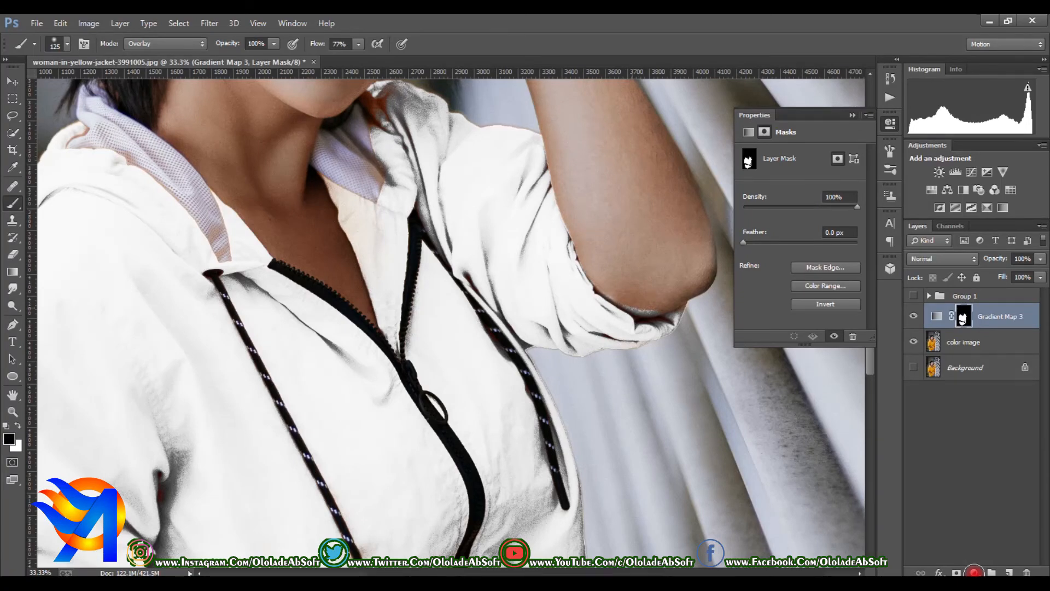
key("shift+alt+n")
left_click(165, 44)
left_click(159, 214)
key("x")
Step: Set the brush to Normal mode and paint white on the mask over the orange patch inside the hood beside the neck
left_click_drag(383, 106, 417, 182)
key("x")
key("x")
key("x")
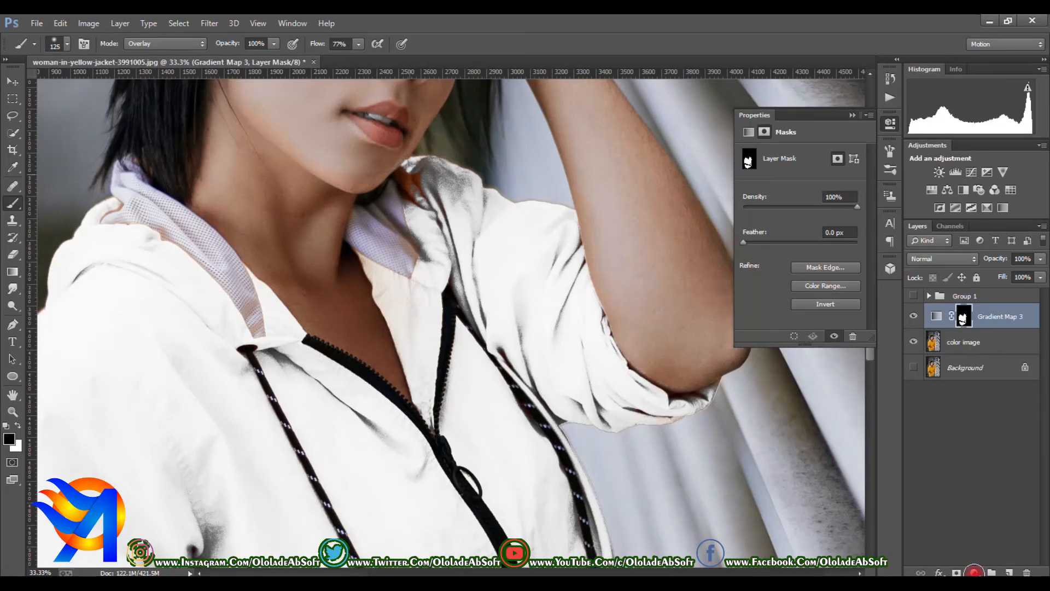
key("x")
left_click(164, 43)
left_click(140, 44)
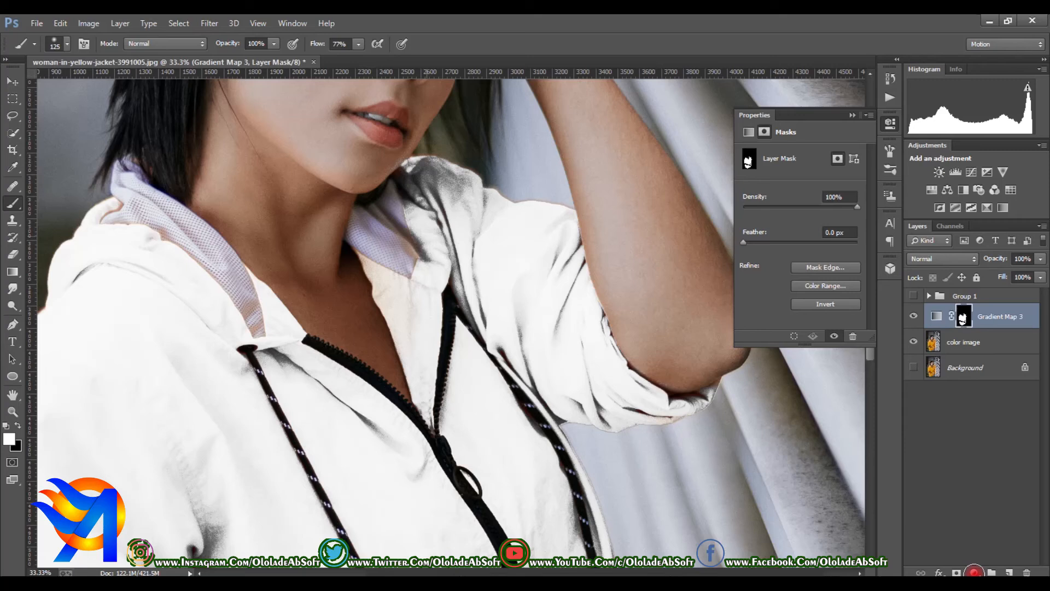
key("x")
key("x")
Step: Return the brush to Overlay mode and paint out the peach tint on the collar flap beside the neckline
left_click(164, 44)
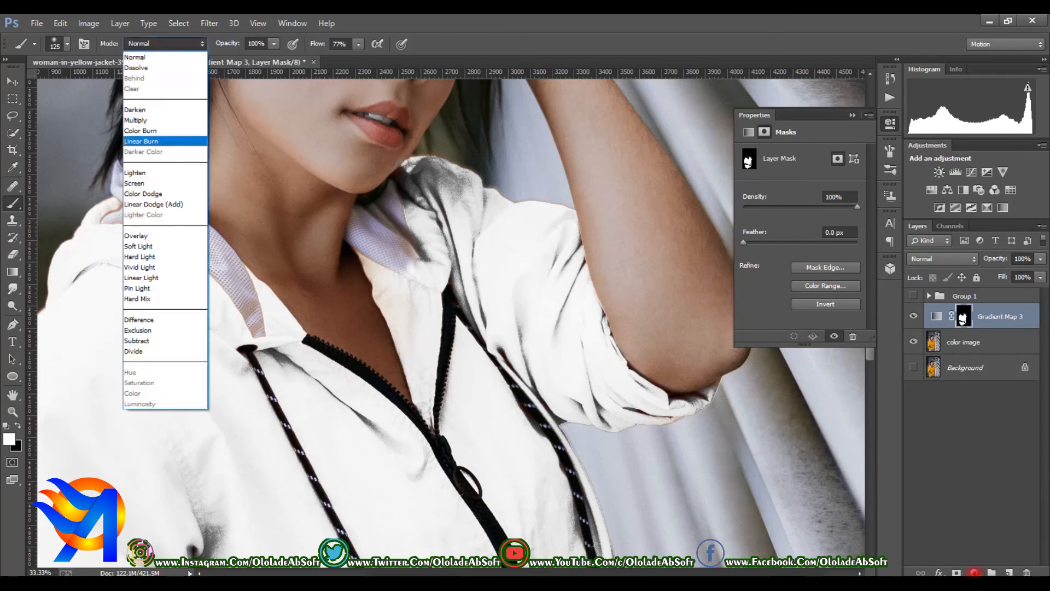
left_click(164, 226)
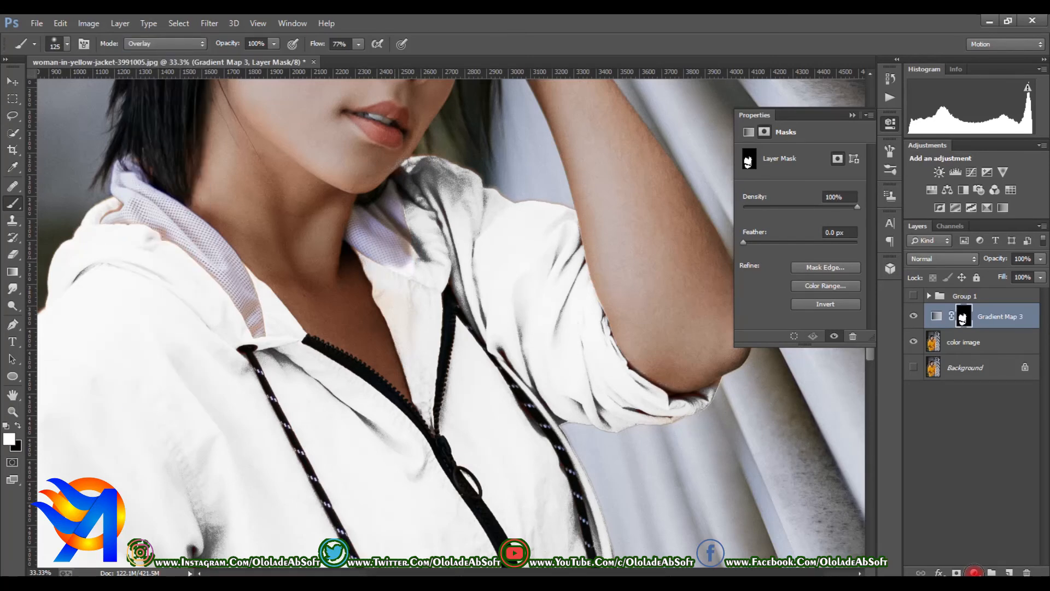
key("x")
key("x")
key("x")
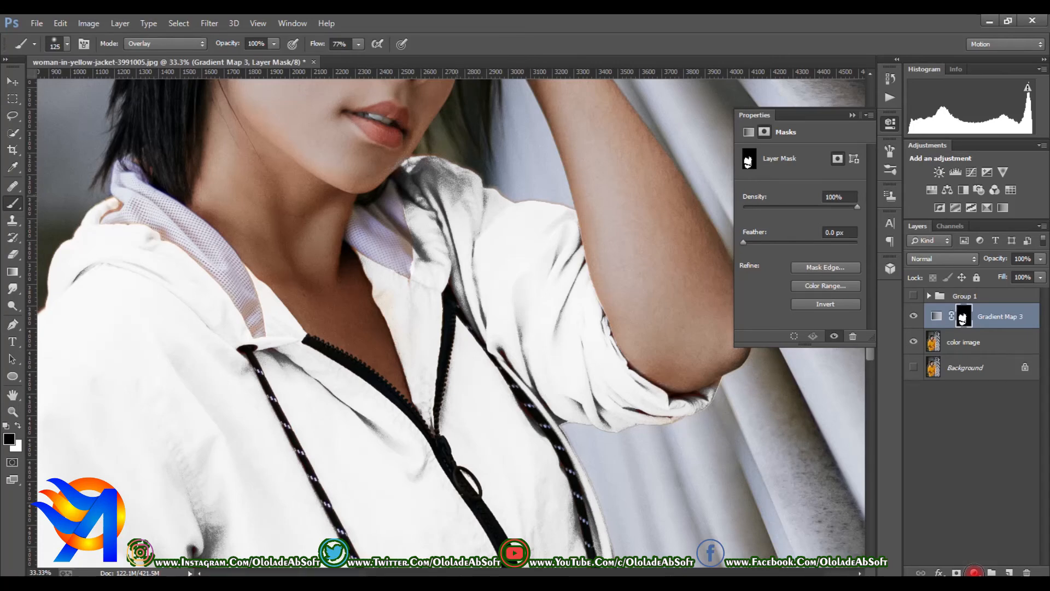
Step: Clean the mask in Normal mode with white on the forearm shadow, sleeve fold and drawstring, and black along the forearm's skin edge
mouse_move(427, 475)
left_mouse_down()
mouse_move(433, 391)
mouse_move(469, 276)
mouse_move(458, 97)
left_mouse_up()
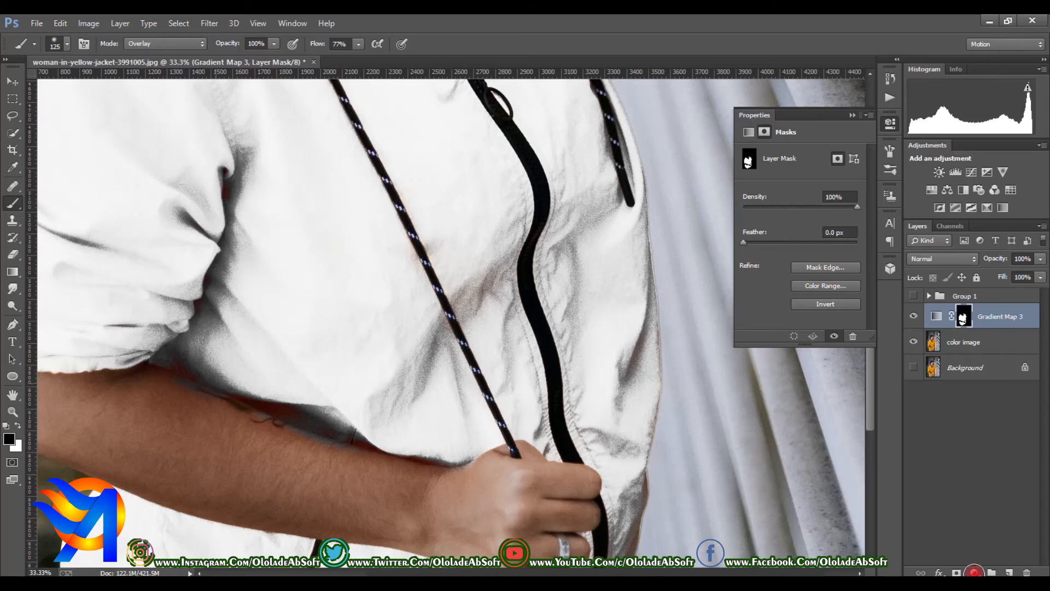
key("space")
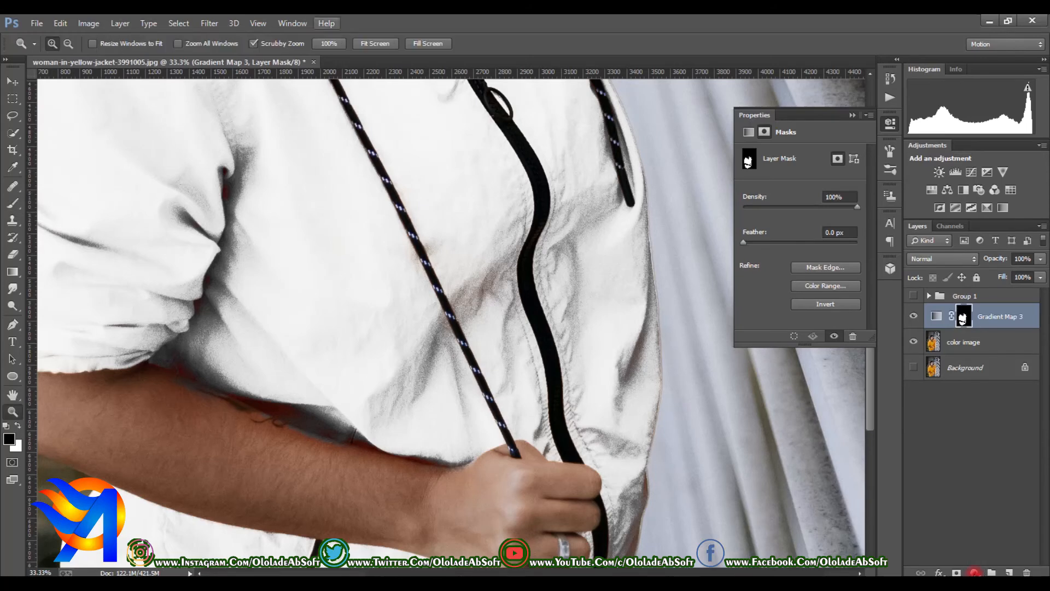
left_click(164, 43)
left_click(139, 50)
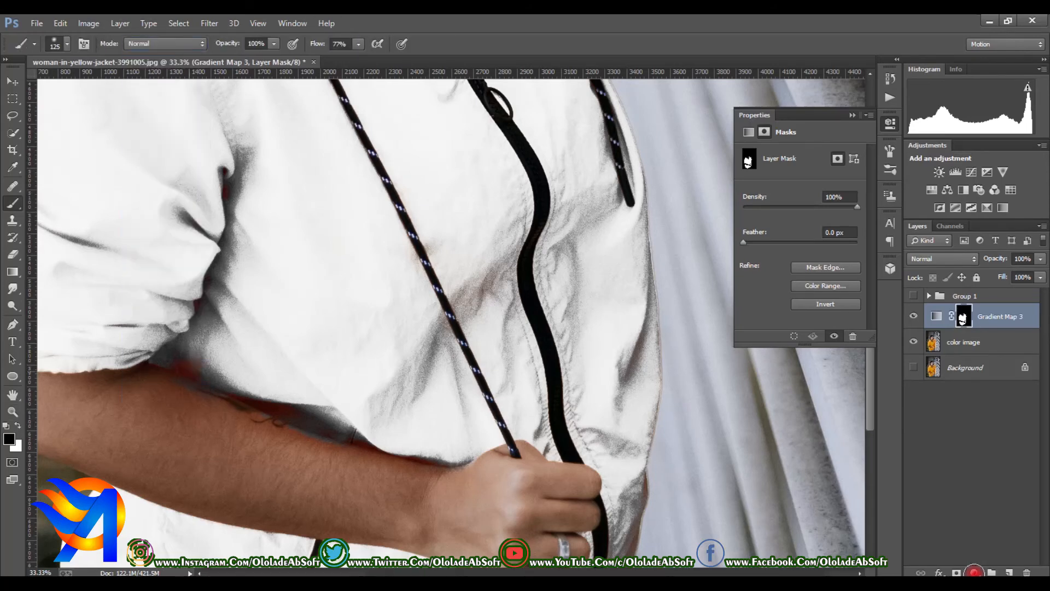
key("x")
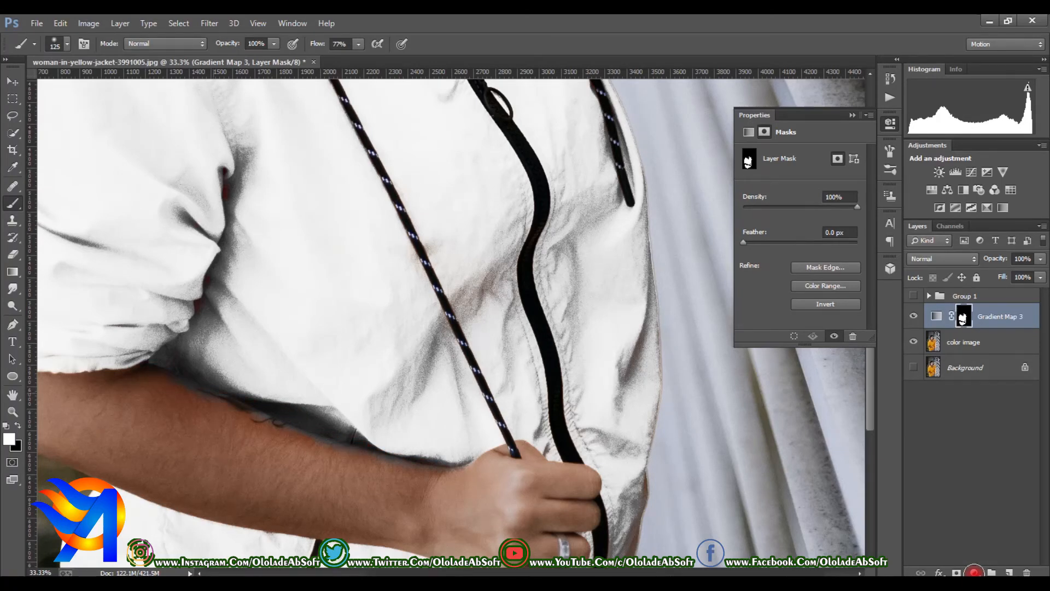
key("x")
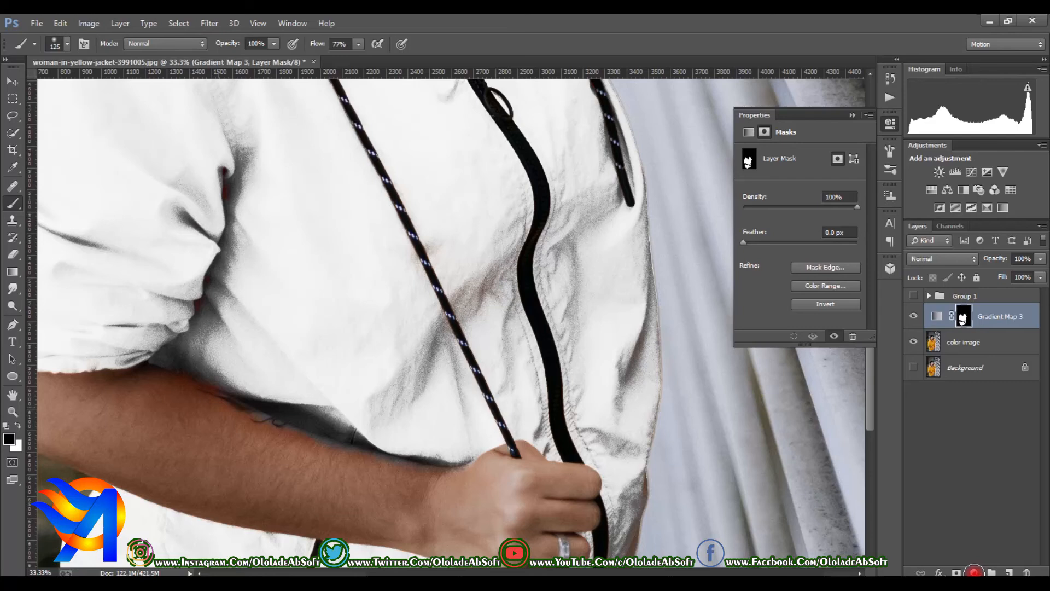
key("x")
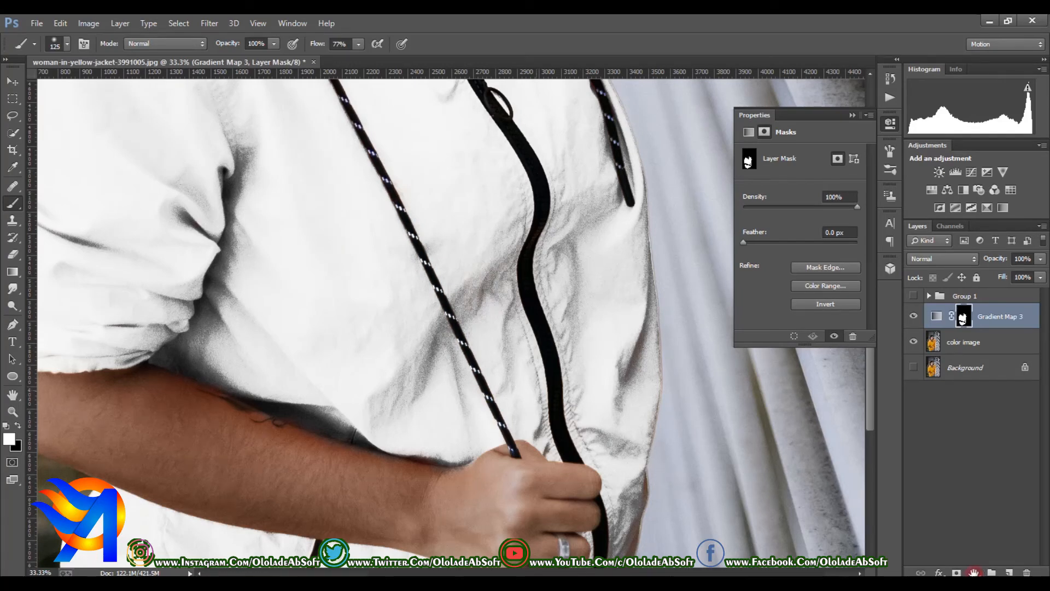
Step: Refine the mask along the jacket edge and hem tab below the fist, alternating white on the fabric and black outside it
left_click_drag(439, 356, 285, 180)
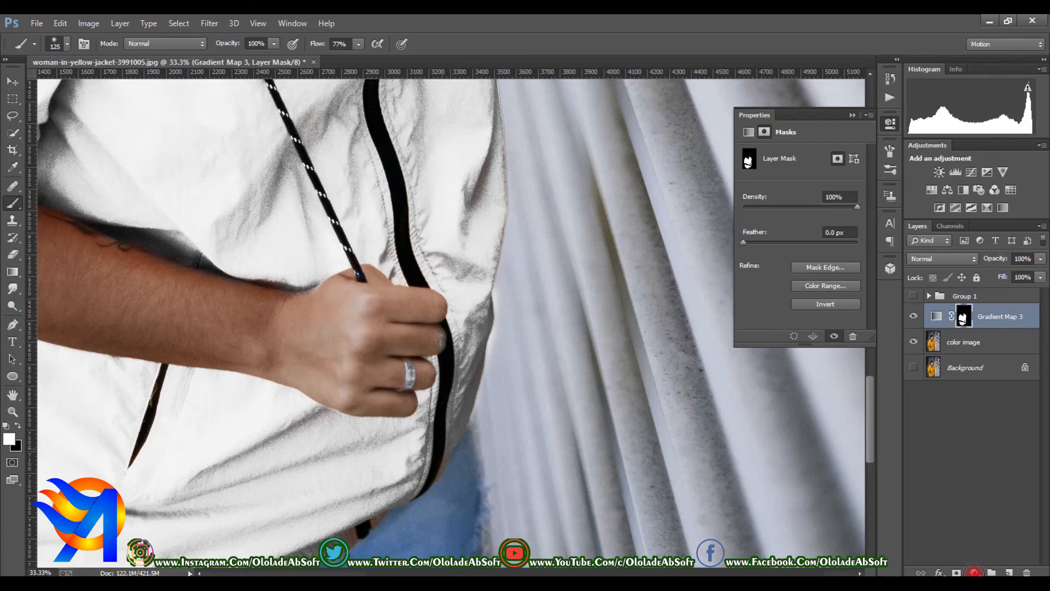
key("x")
key("x")
left_click_drag(442, 481, 456, 455)
key("x")
key("x")
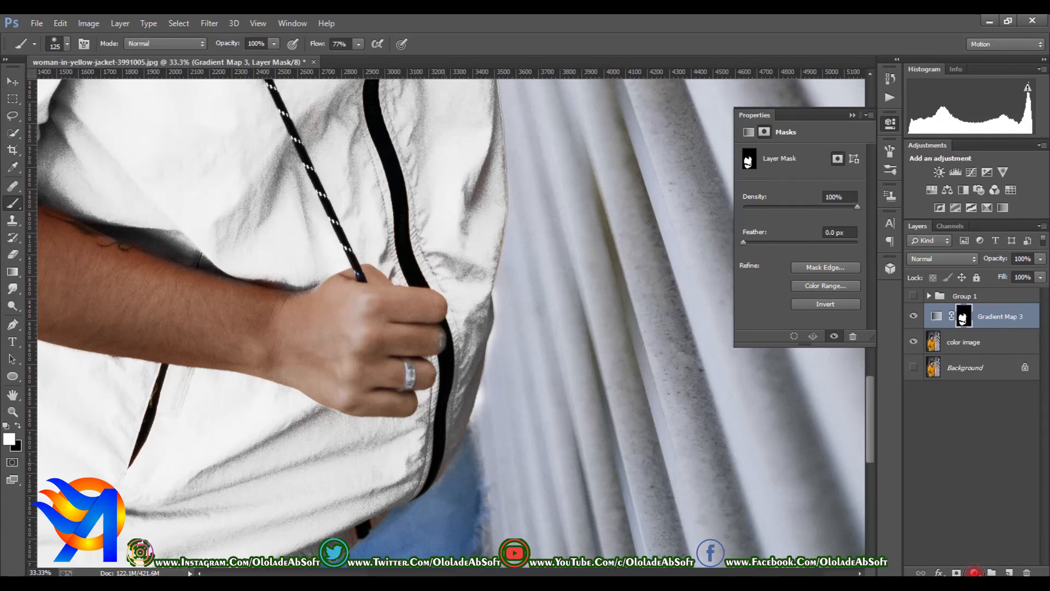
left_click_drag(354, 533, 375, 524)
key("x")
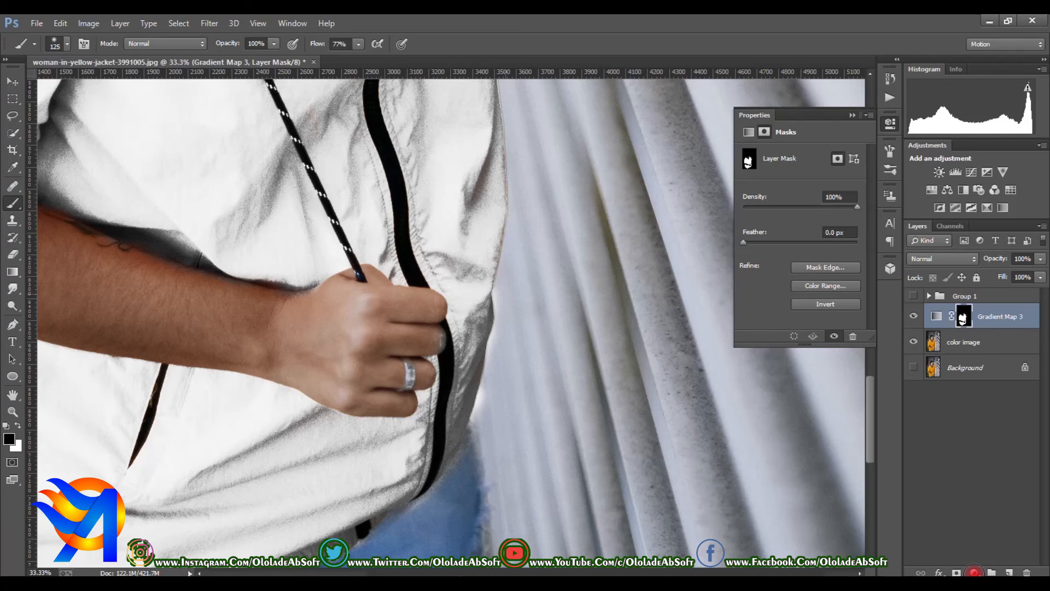
Step: Refine the mask where the hem meets the jeans near the zipper end, alternating black and white, and load the mask as a selection
mouse_move(501, 310)
left_mouse_down()
mouse_move(498, 285)
mouse_move(482, 437)
mouse_move(548, 235)
left_mouse_up()
key("x")
key("x")
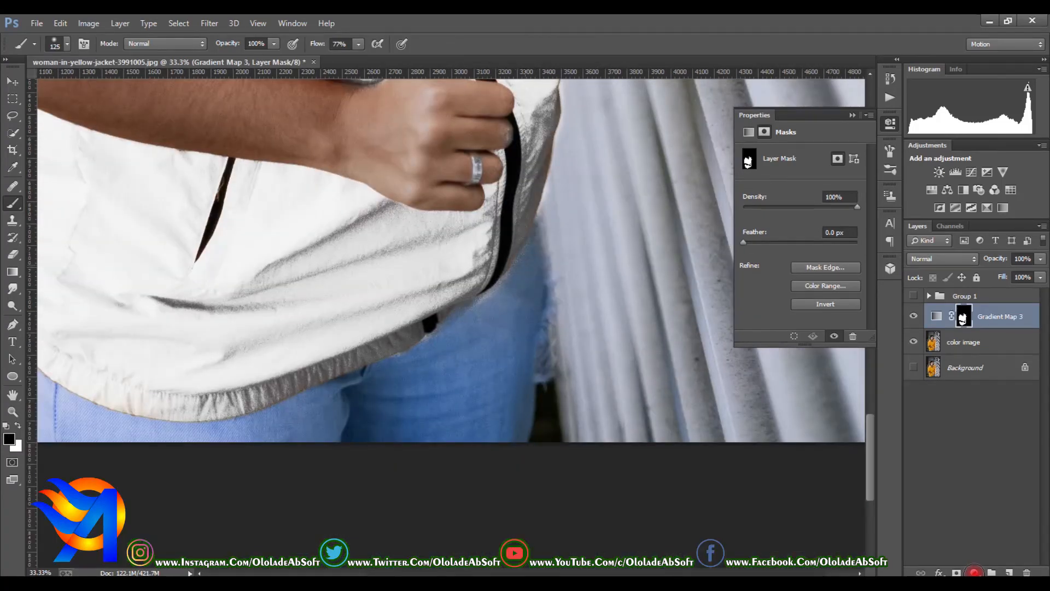
key("x")
key("x")
left_click_drag(491, 301, 436, 339)
key("x")
key("x")
mouse_move(452, 289)
left_mouse_down()
mouse_move(436, 301)
mouse_move(473, 284)
left_mouse_up()
key("x")
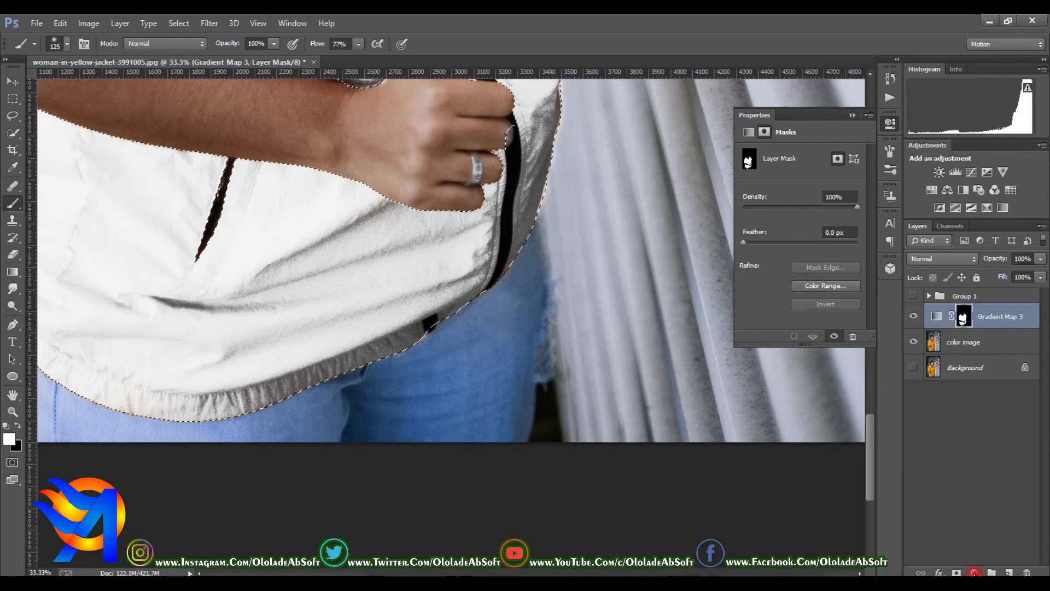
Step: Expand the jacket selection outward and confirm the expansion
left_click(178, 24)
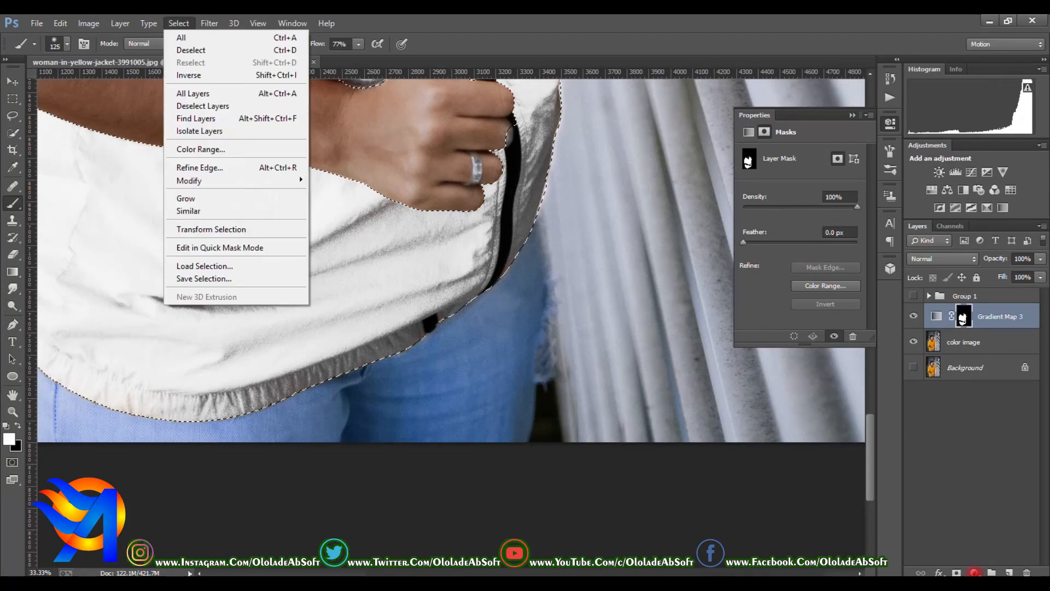
mouse_move(190, 181)
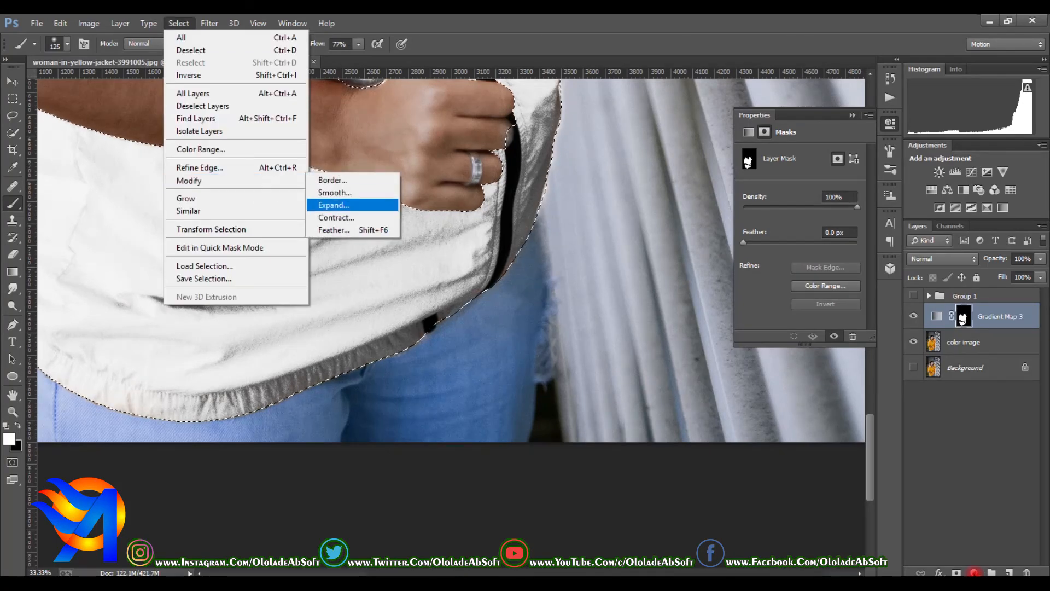
left_click(333, 205)
key("Return")
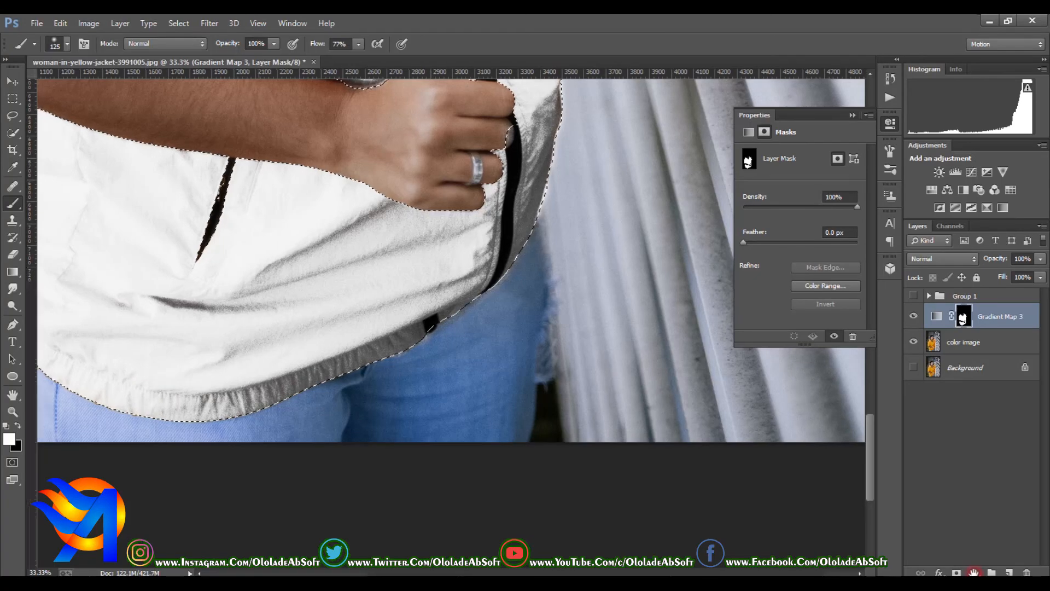
Step: Examine the selection outline around the jacket along the forearm, collar, sleeves and zipper, up to the full image
left_click_drag(350, 230, 476, 447)
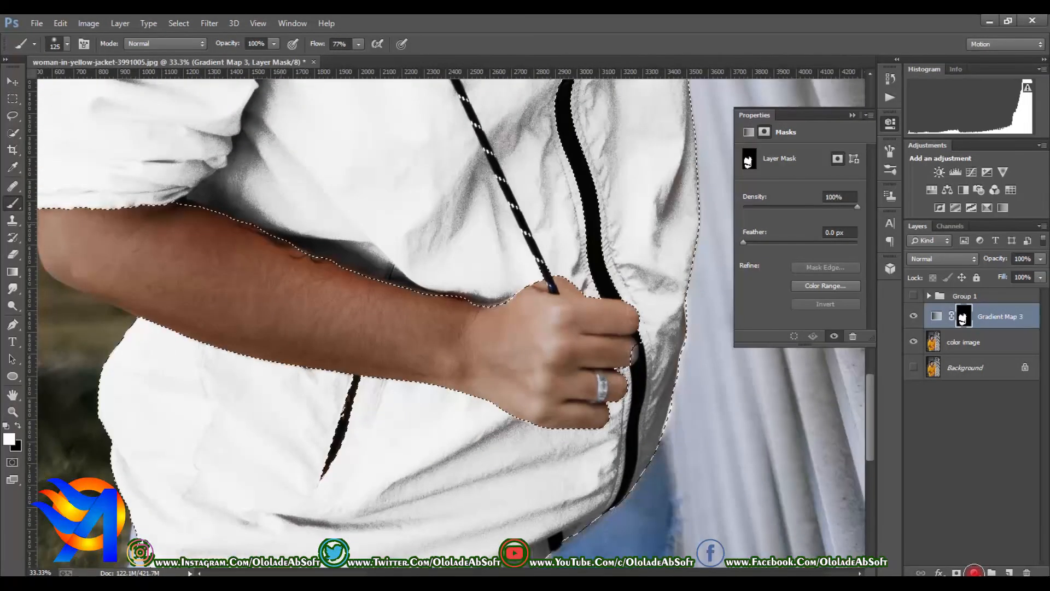
left_click_drag(383, 218, 419, 427)
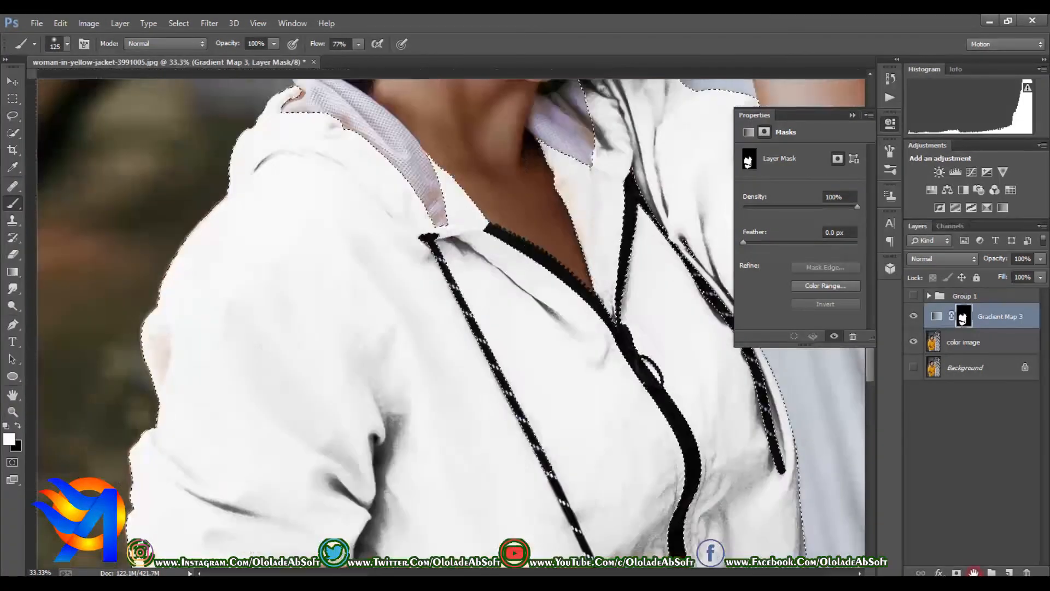
left_click_drag(418, 164, 415, 322)
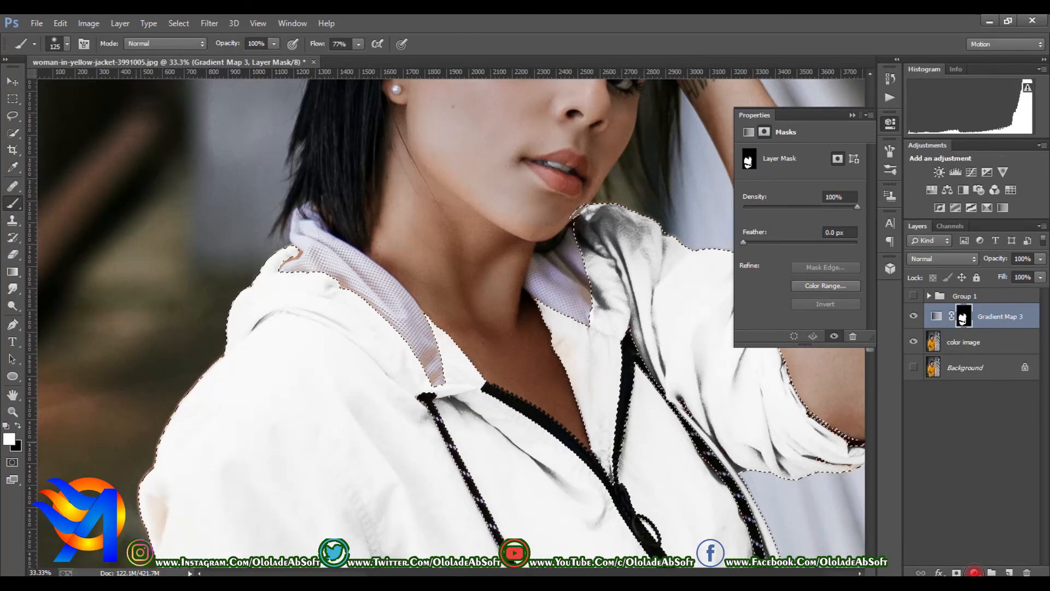
left_click_drag(427, 395, 509, 115)
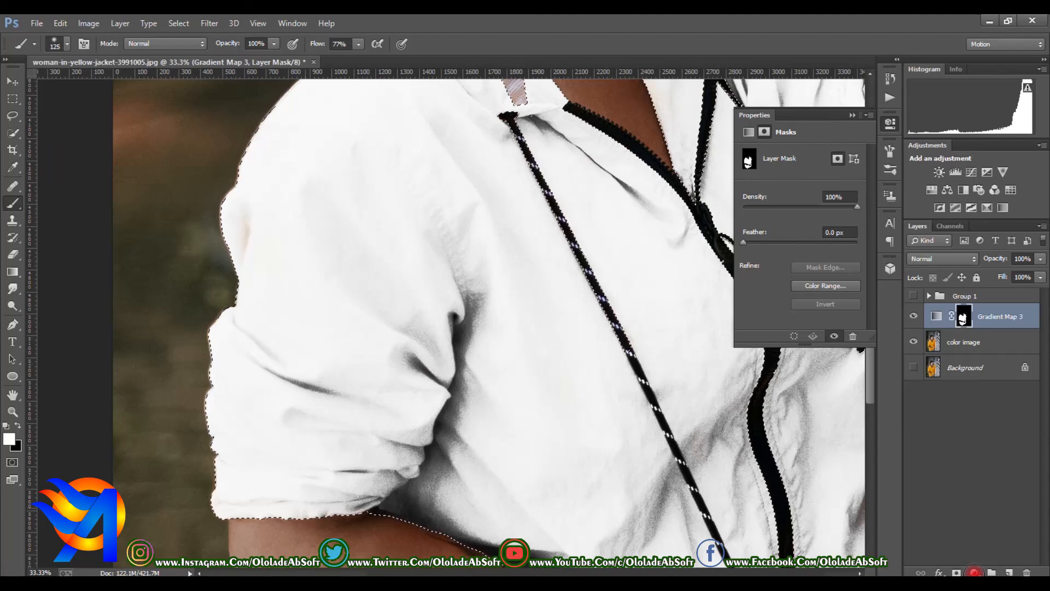
left_click_drag(590, 241, 240, 383)
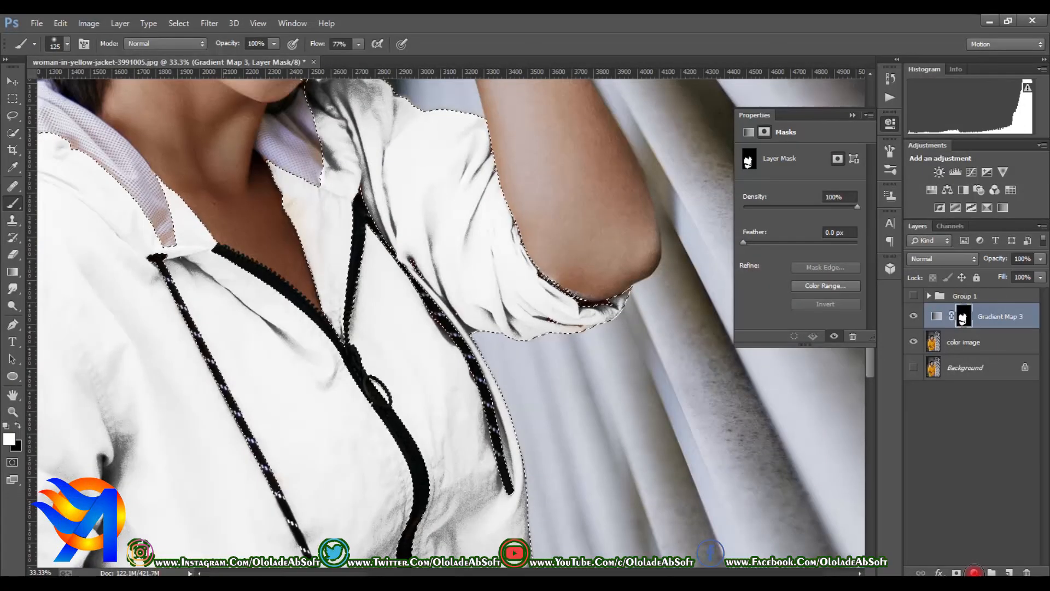
left_click_drag(308, 358, 369, 361)
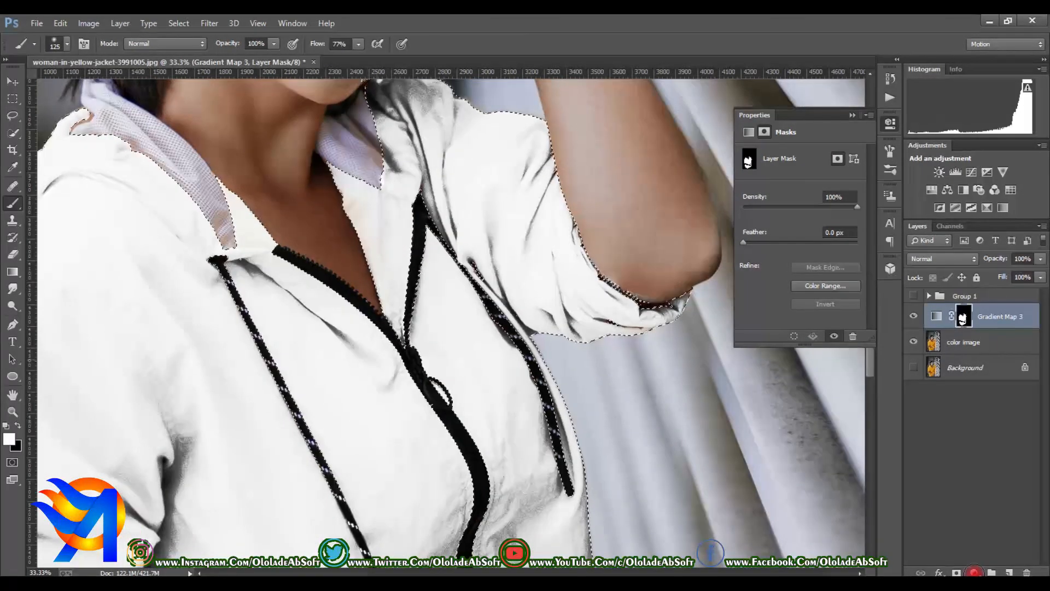
key("z")
left_click(428, 333, "alt")
left_click(427, 334, "alt")
left_click(428, 334, "alt")
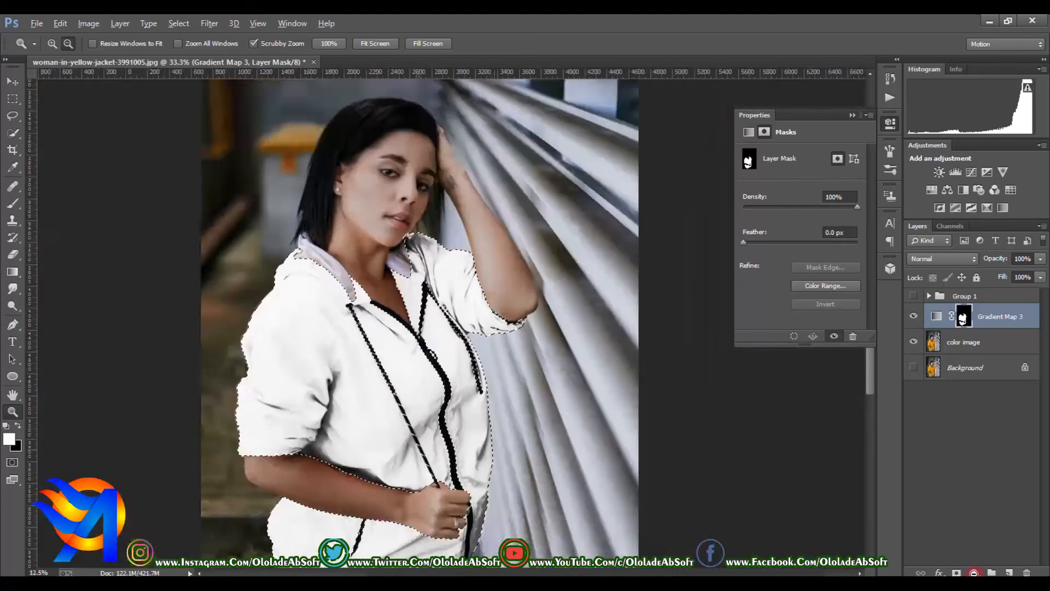
left_click(428, 334, "alt")
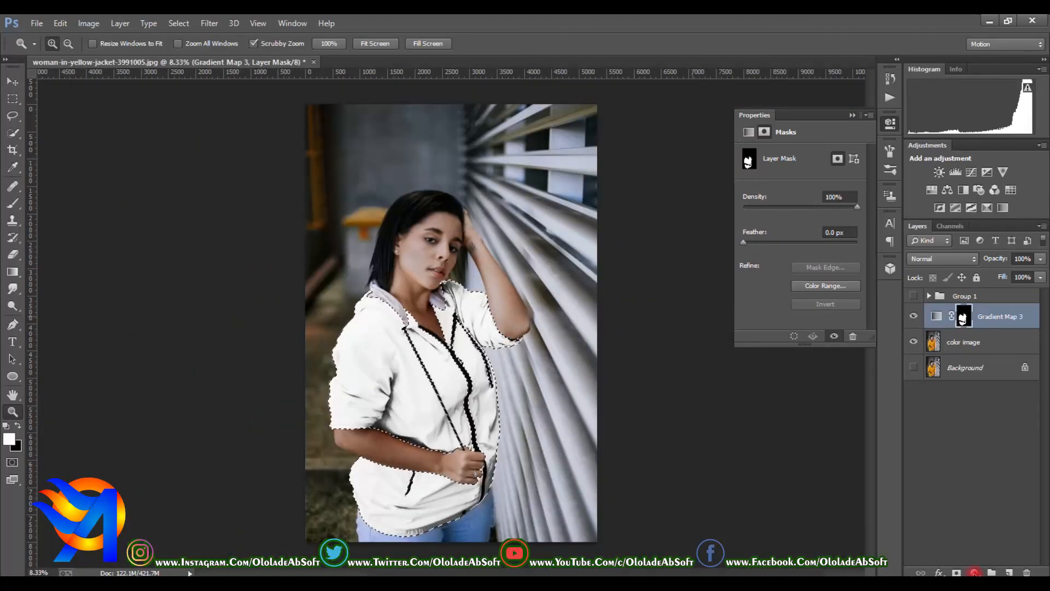
Step: Clear the selection, check the jacket up close and compare the image with and without the Gradient Map layer
key("ctrl+d")
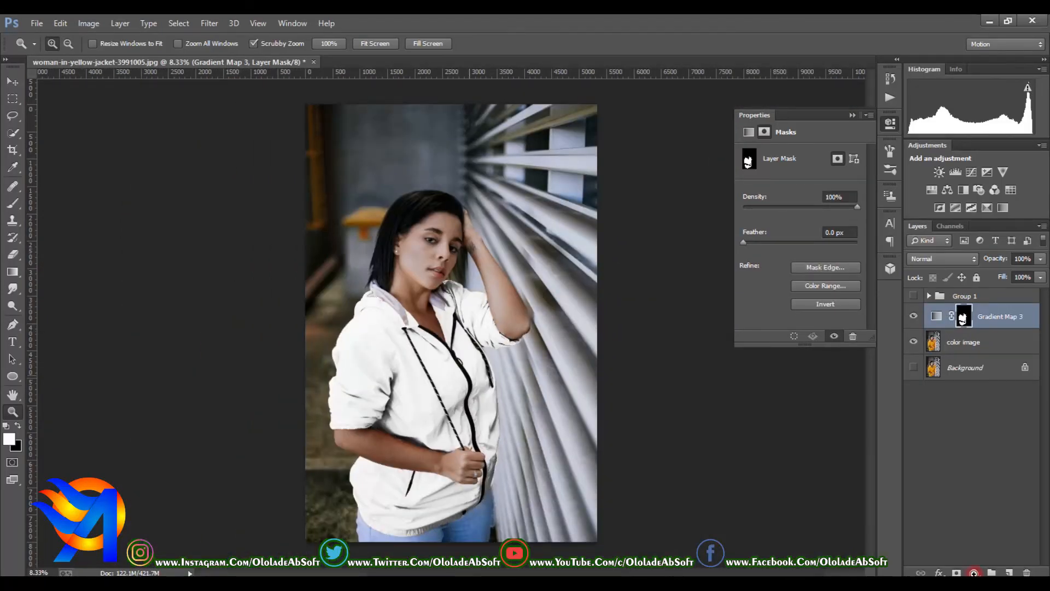
left_click(462, 377)
left_click(450, 406)
left_click(444, 419)
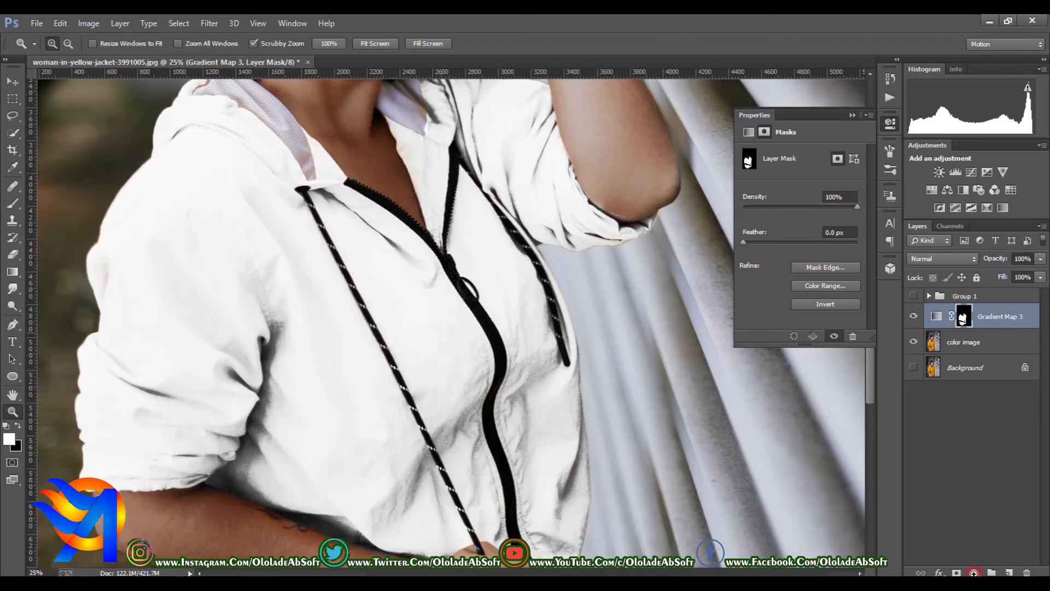
left_click(444, 333, "alt")
left_click(444, 333, "alt")
left_click(444, 333, "alt")
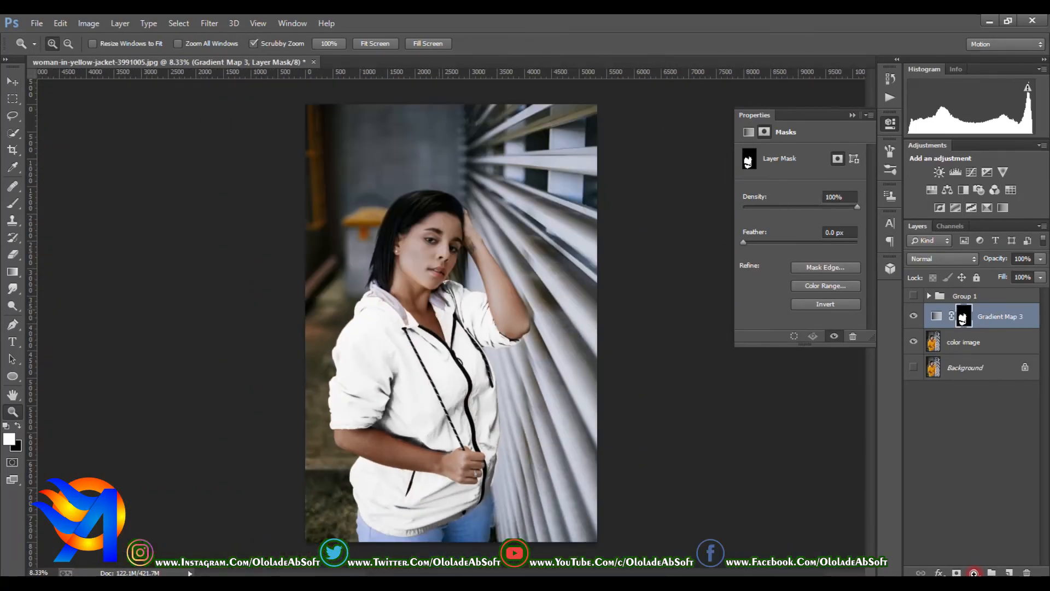
key("ctrl+comma")
key("ctrl+comma")
Step: Open Gradient Map 3's gradient for editing and set the middle stop at 46% to blue 093bfc
left_click(936, 316)
left_click(796, 158)
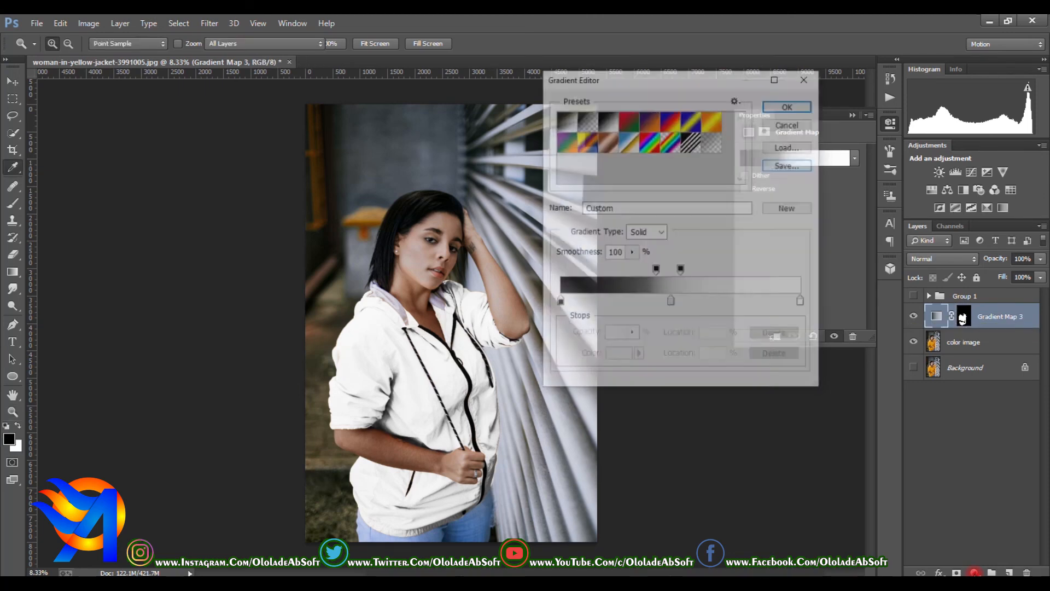
left_click(671, 301)
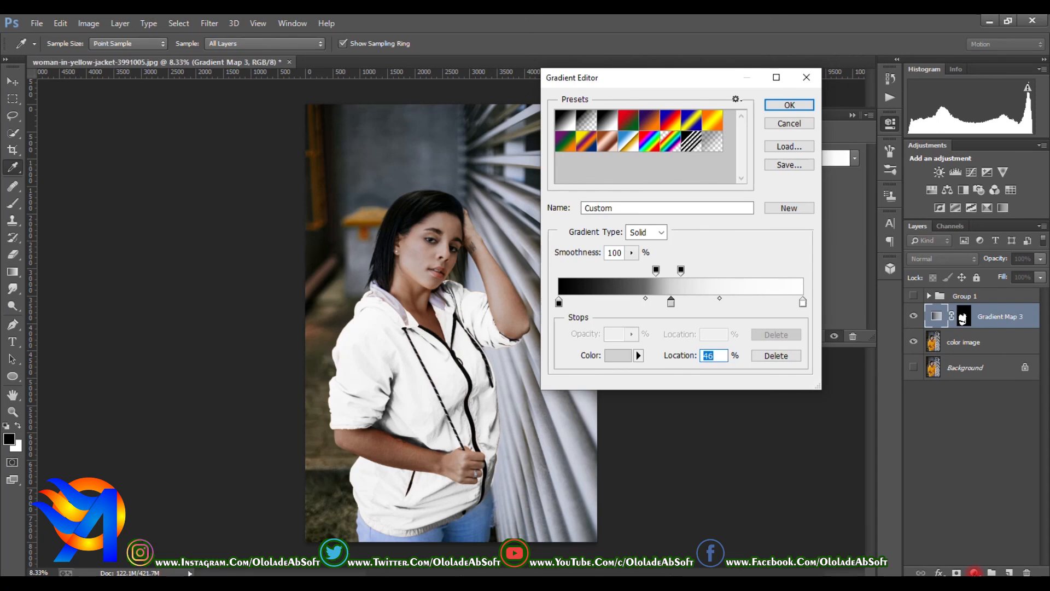
left_click(618, 356)
type("093bfc")
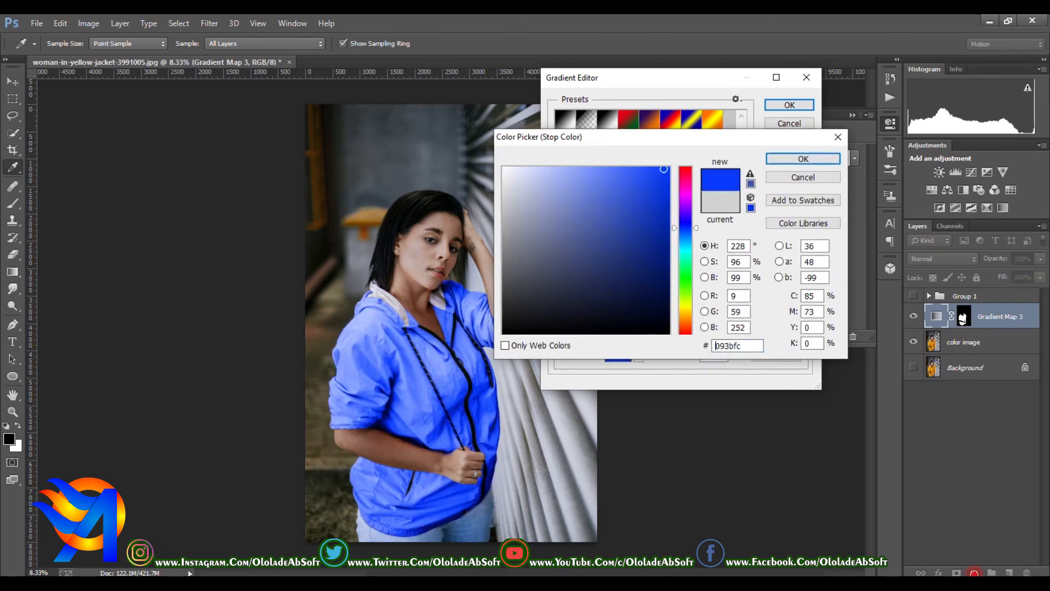
Step: Try the pinks fc09b5 and fc095f as the middle stop's colour
key("ctrl+a")
type("fc09b5")
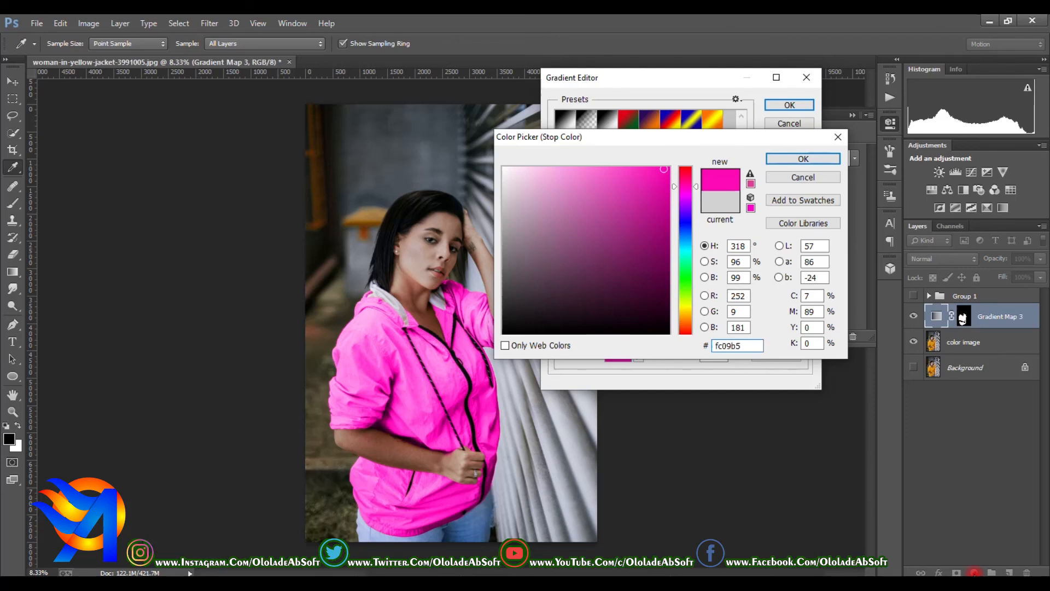
key("ctrl+a")
type("fc095f")
key("ctrl+a")
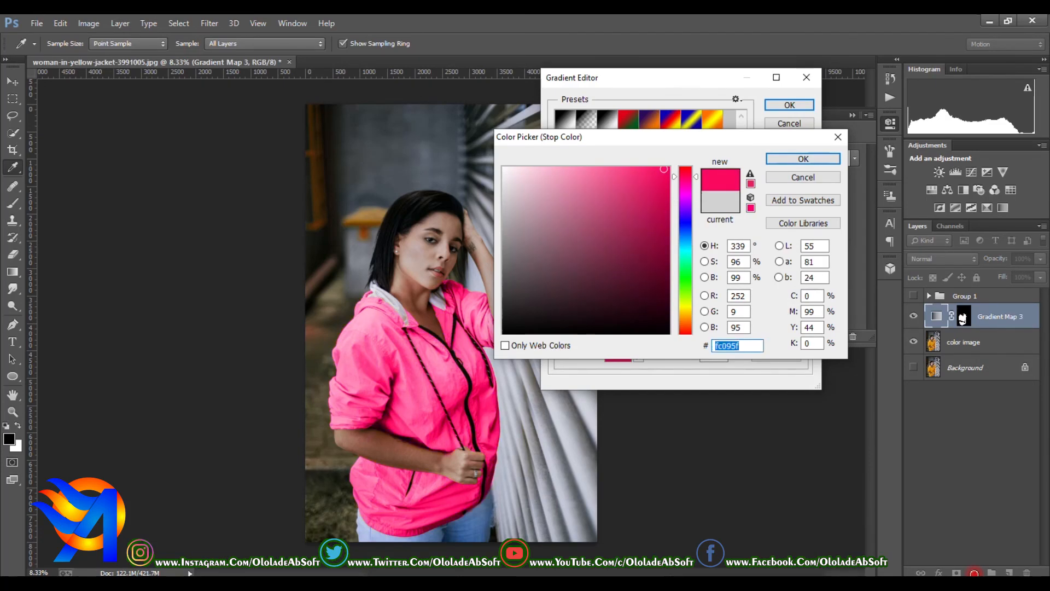
Step: Try green 55e80d and blue 0d3be8 as the middle stop's colour
left_click(659, 181)
left_click_drag(685, 283, 685, 287)
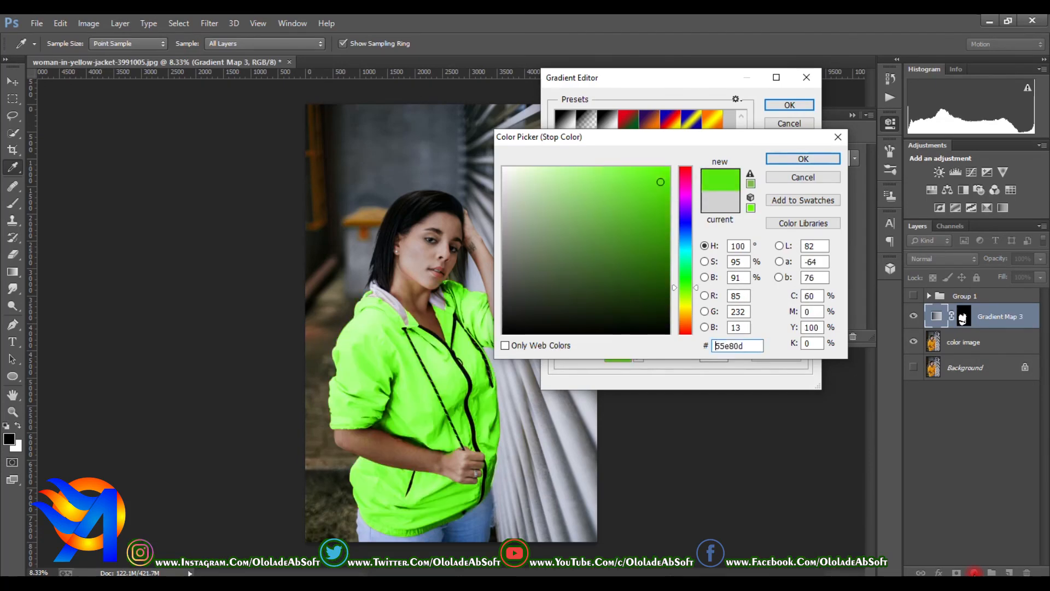
key("ctrl+a")
key("ctrl+v")
key("ctrl+a")
type("0d3be8")
Step: Set the gradient's middle stop to blue 0132ea and apply the edited gradient to the jacket
key("ctrl+a")
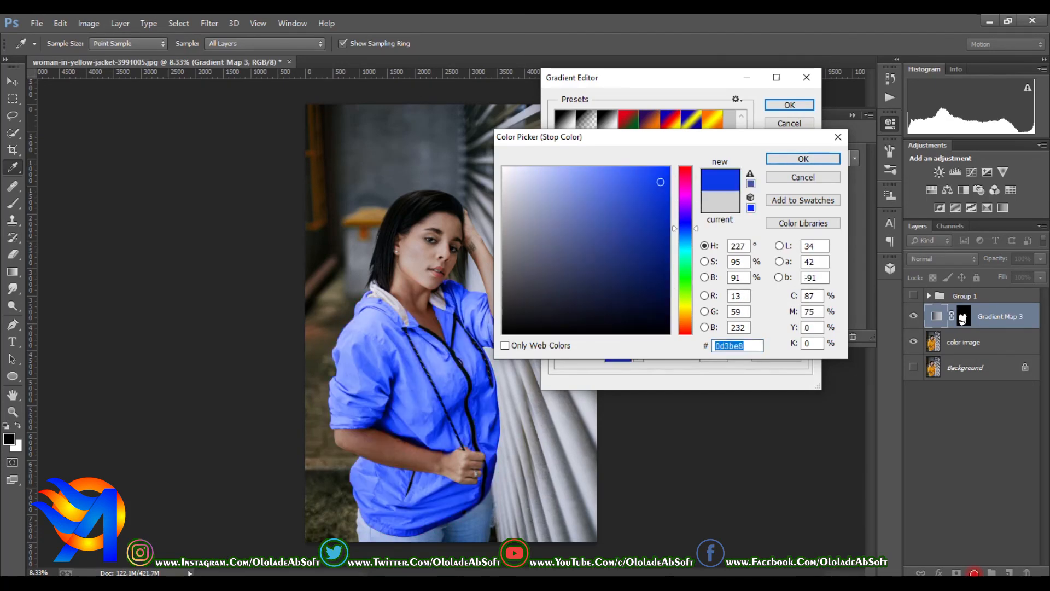
key("ctrl+v")
key("ctrl+a")
key("ctrl+v")
key("ctrl+a")
type("0335ee")
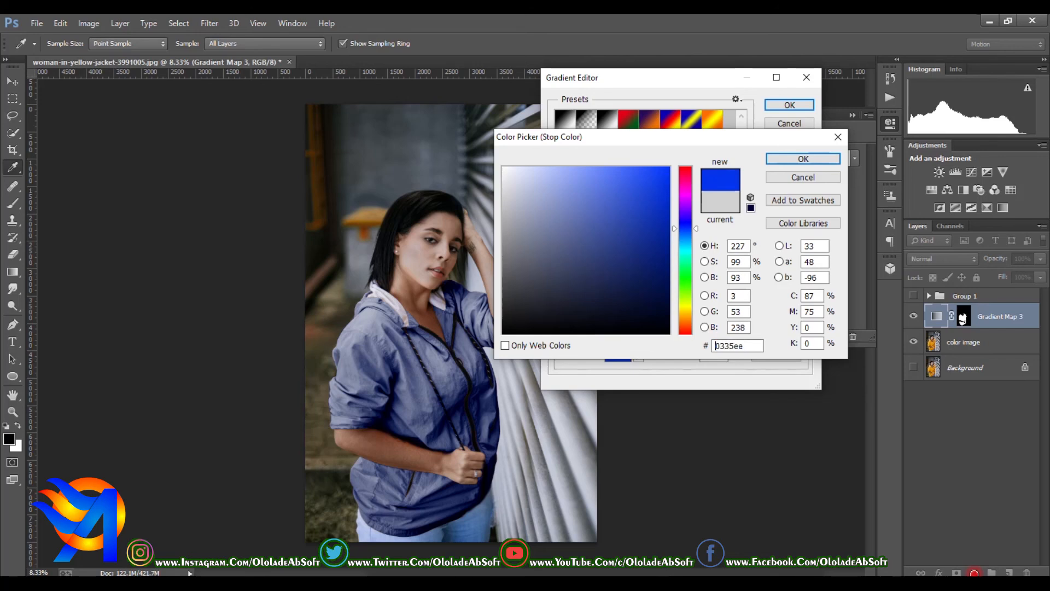
mouse_move(669, 178)
left_mouse_down()
mouse_move(666, 199)
mouse_move(669, 189)
left_mouse_up()
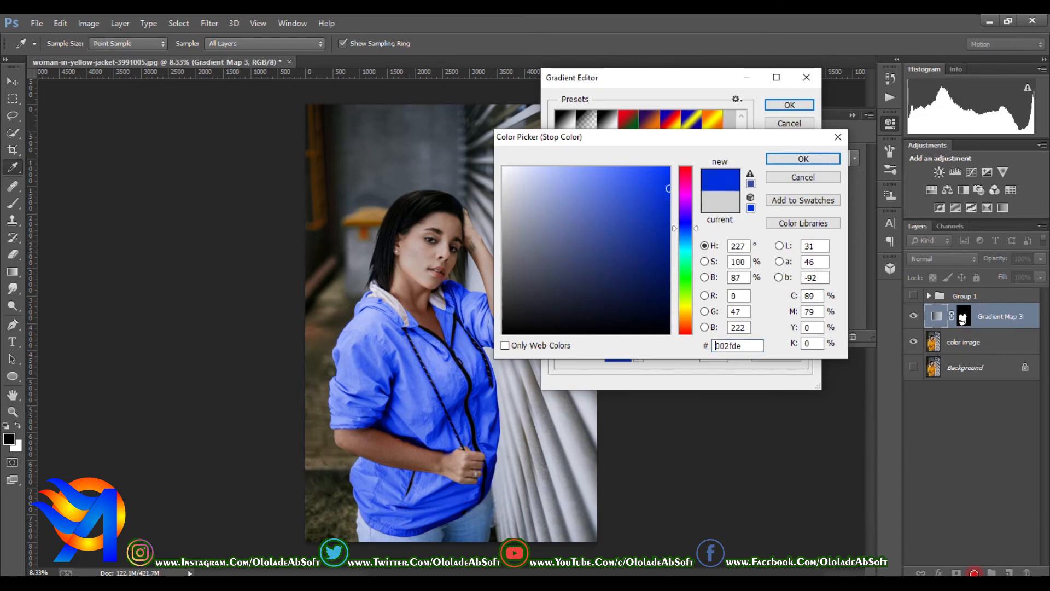
key("ctrl+a")
type("0132ea")
key("Return")
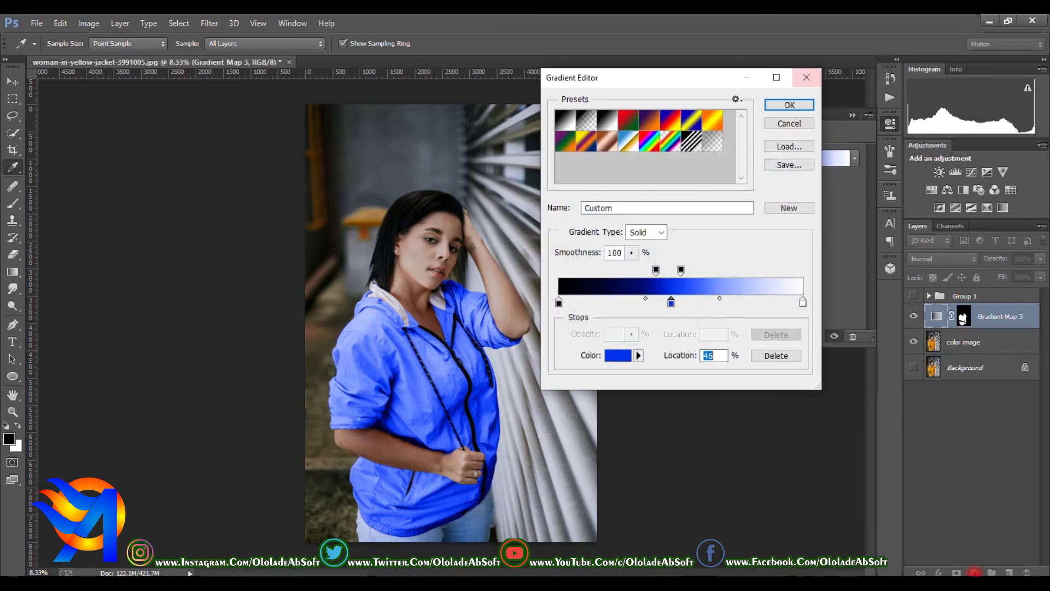
left_click(789, 105)
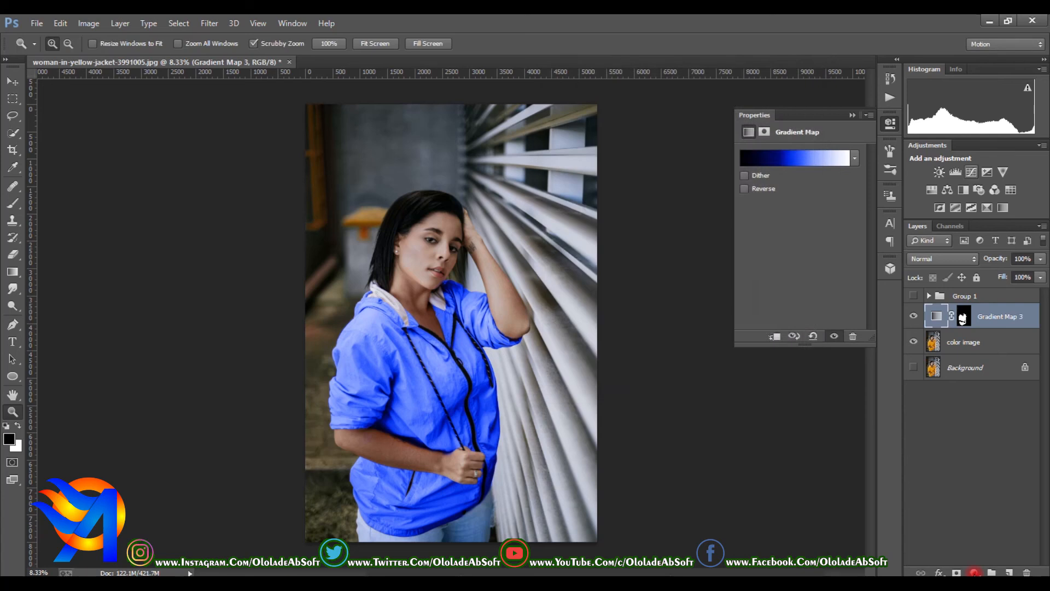
Step: Try a white dab on the layer mask over the forearm with a 700 px brush and undo it
left_click(974, 572)
key("b")
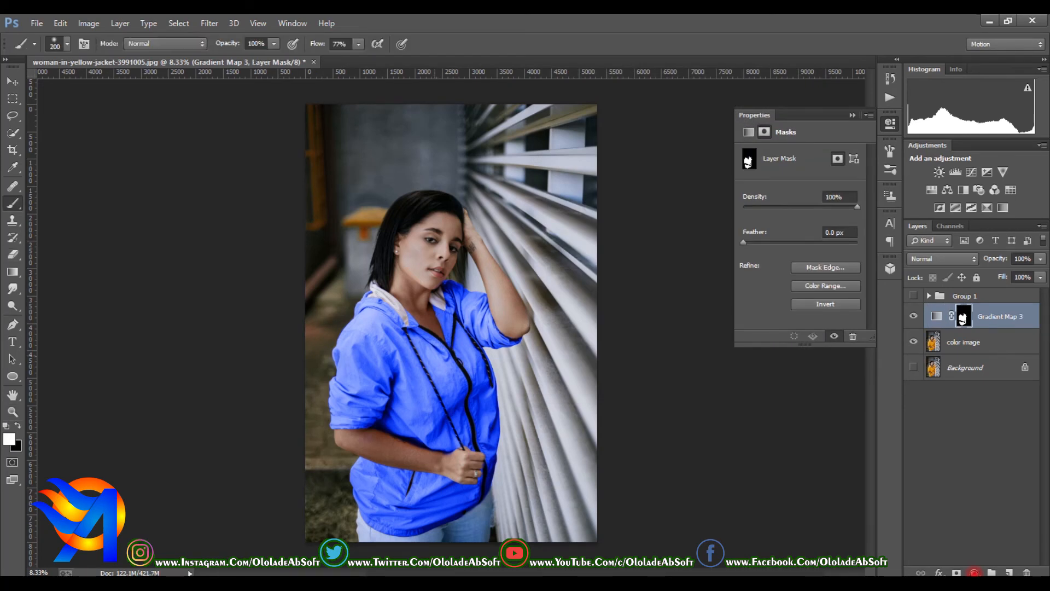
key("bracketright")
key("bracketright")
key("bracketright")
key("bracketright")
key("bracketright")
key("bracketright")
left_click(413, 449)
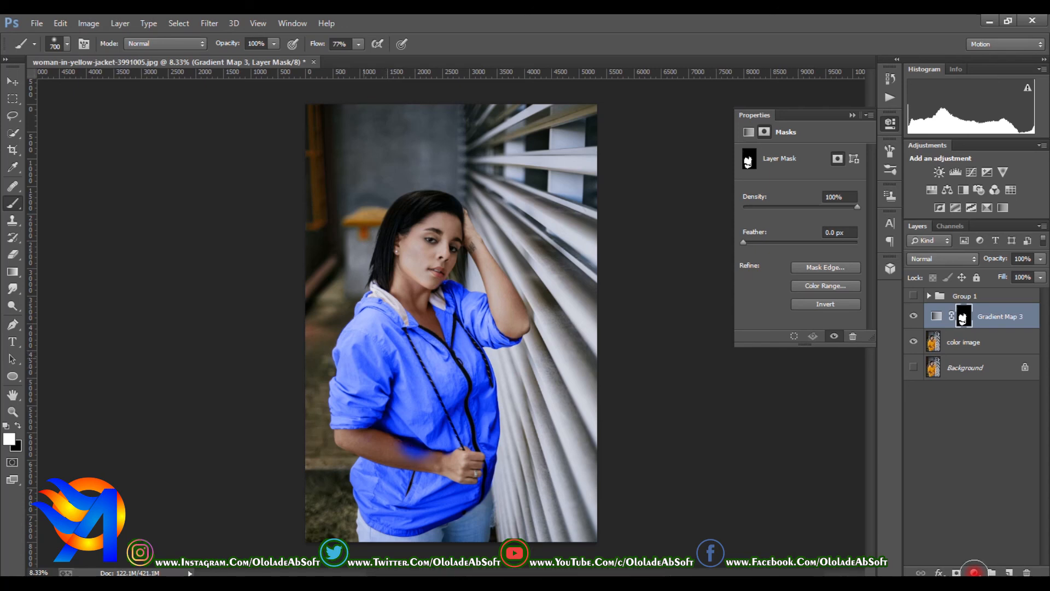
key("ctrl+z")
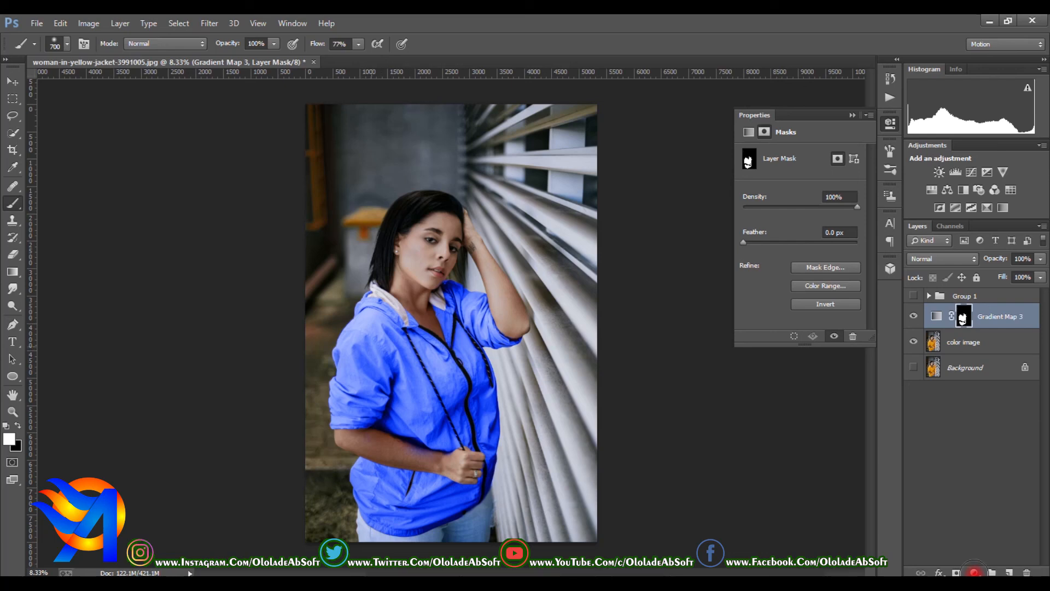
Step: Set the brush flow to 100%, load the layer mask as a selection and clear that selection
left_click_drag(358, 44, 377, 46)
left_click(963, 316, "ctrl")
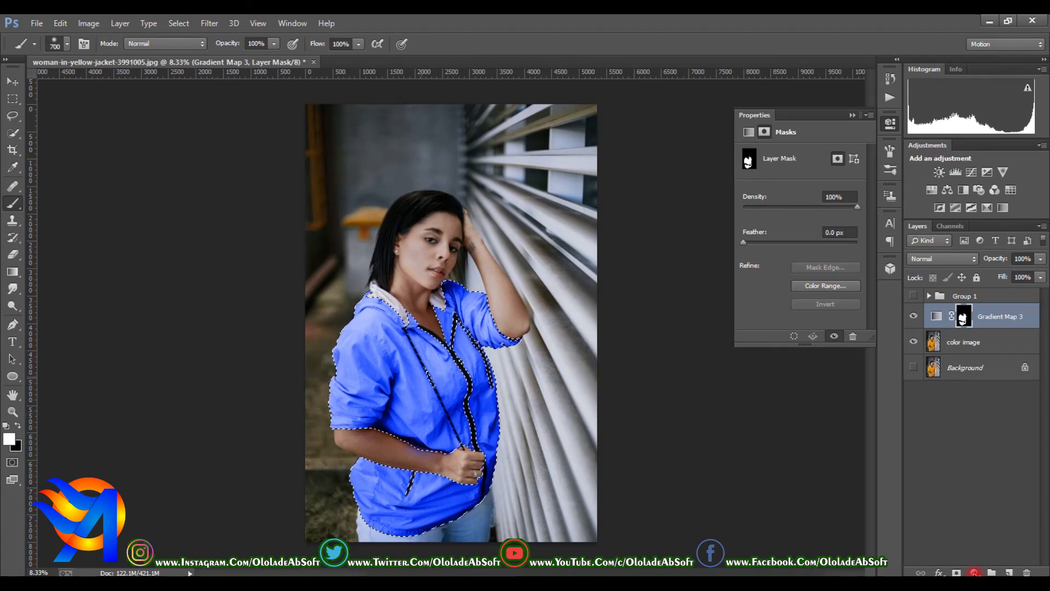
key("ctrl+d")
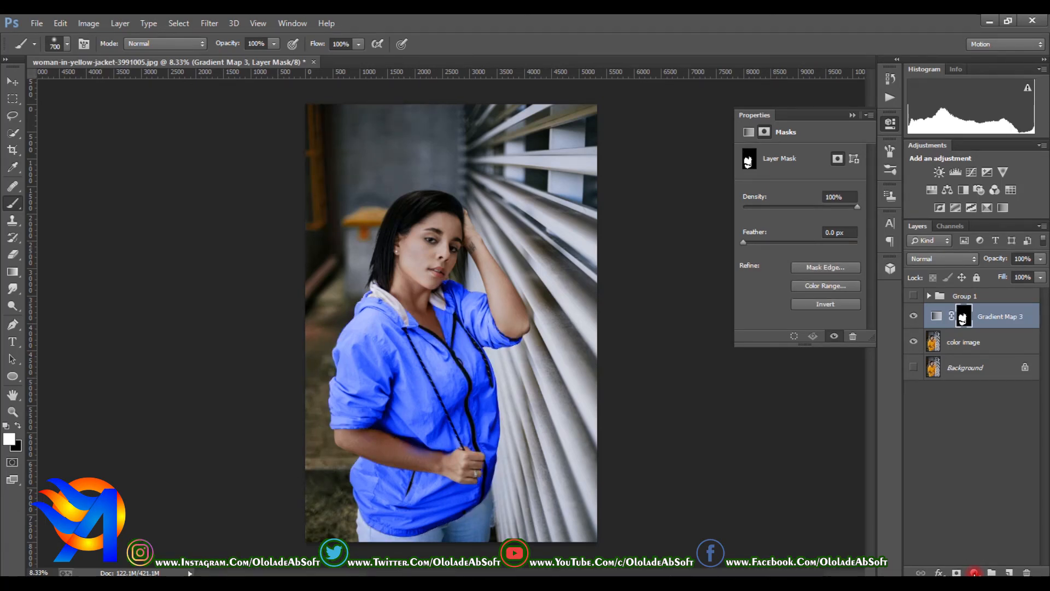
Step: Try light grey, mid grey 777879 and near-black 040404 as the colour of the Gradient Map's middle stop
left_click(936, 316)
left_click(795, 158)
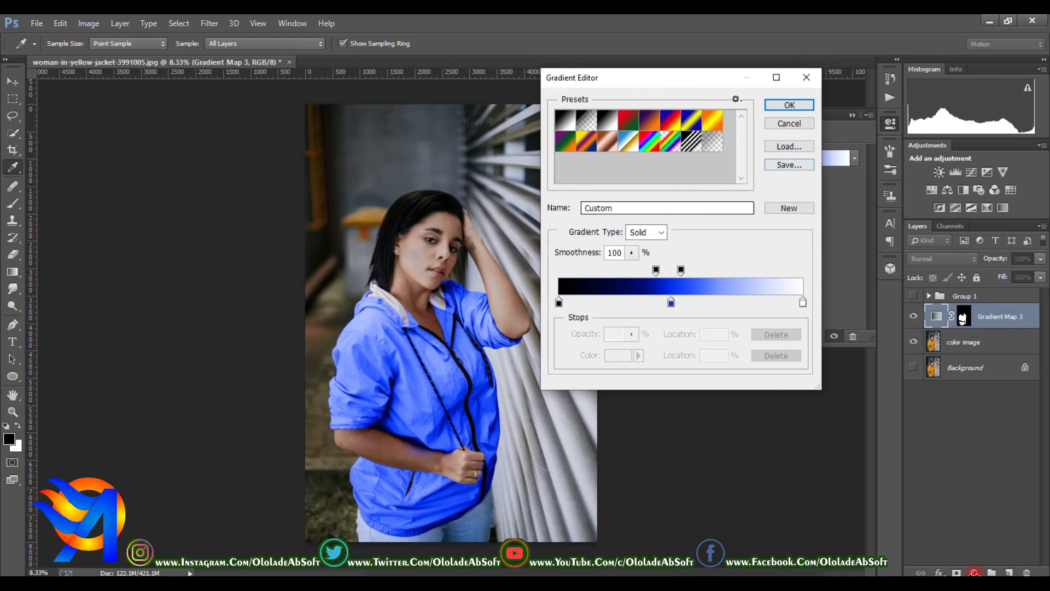
left_click(671, 302)
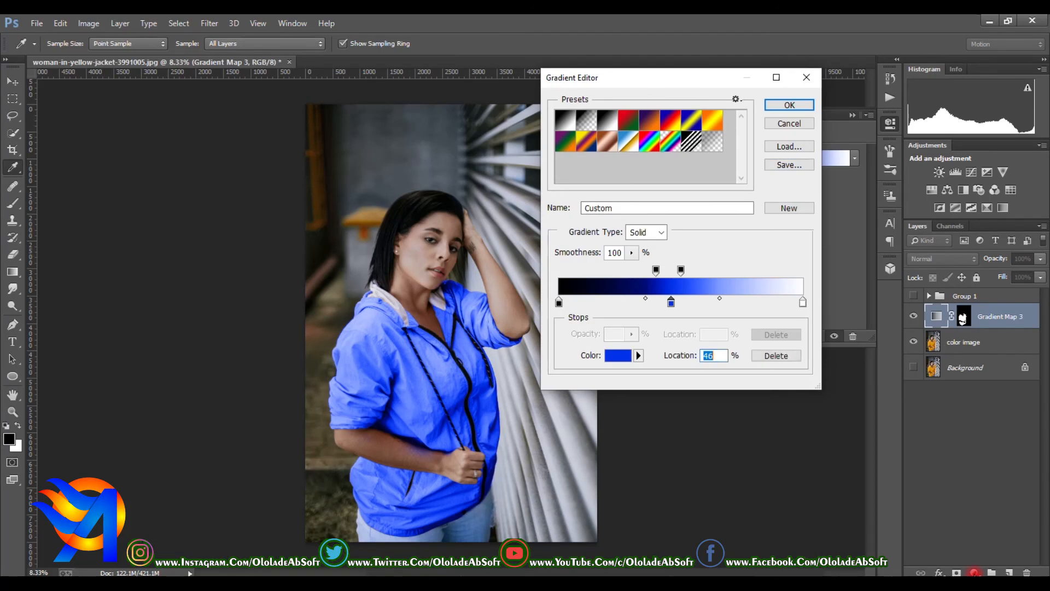
left_click(618, 355)
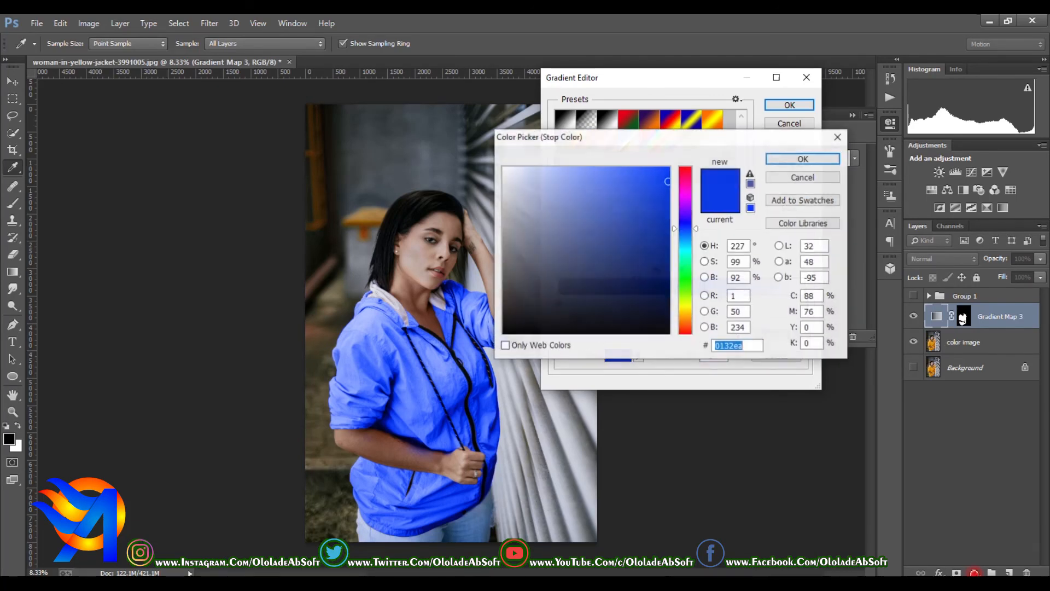
left_click(505, 219)
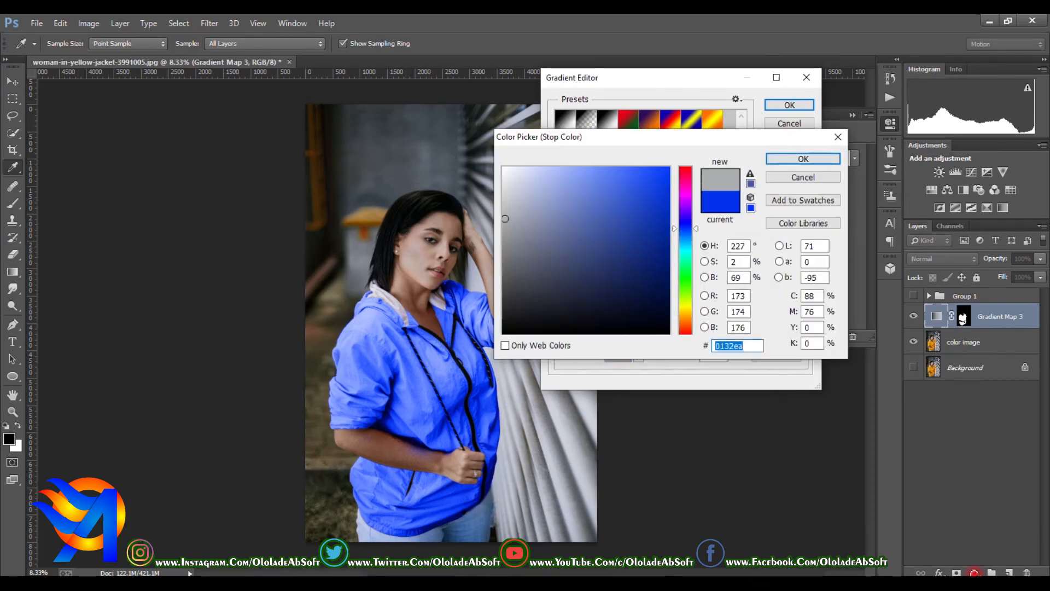
left_click(502, 252)
left_click(507, 292)
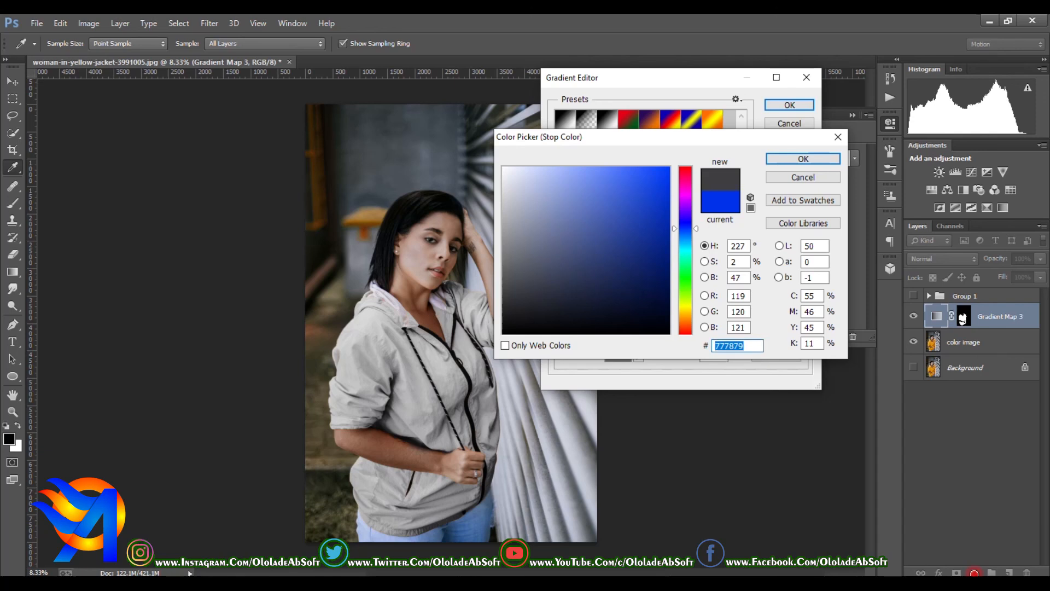
left_click(505, 331)
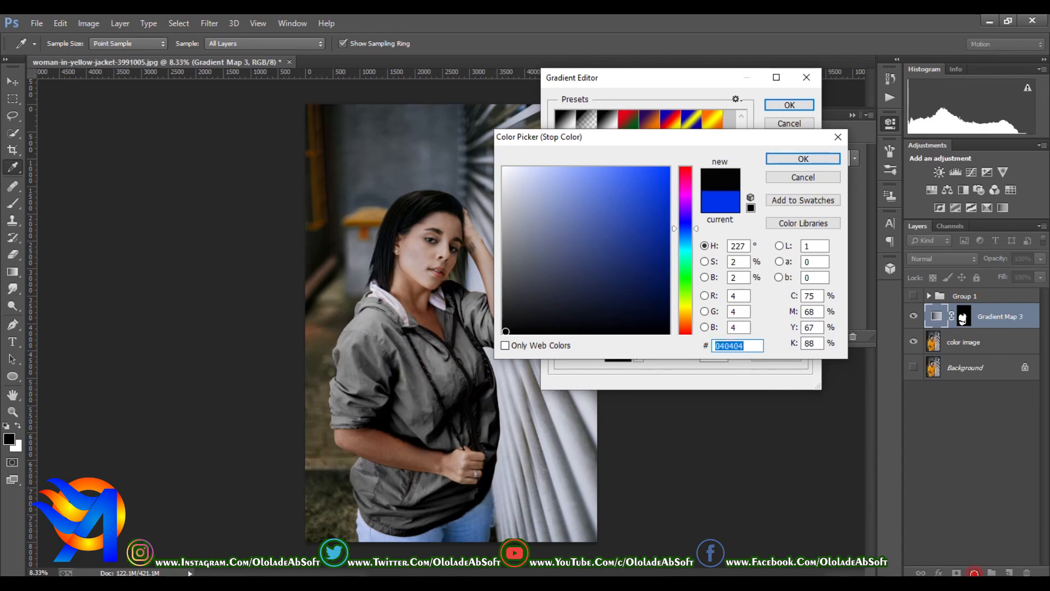
Step: Set the Gradient Map's middle stop to green 26c402 and apply the edited gradient to the jacket
left_click(551, 332)
left_click(599, 333)
left_click(630, 319)
left_click(643, 221)
left_click(668, 206)
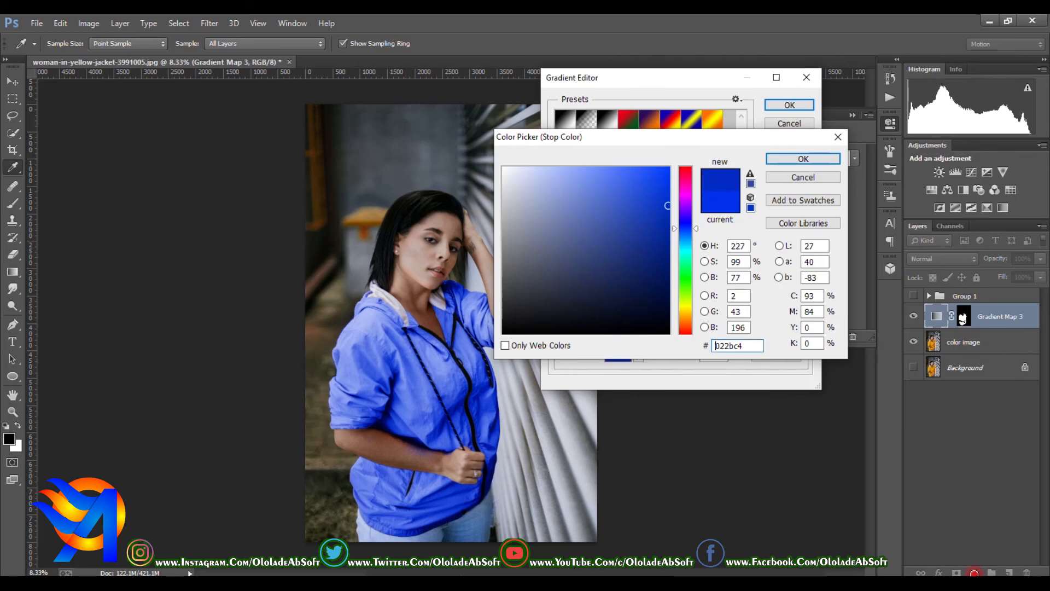
left_click(685, 278)
left_click_drag(685, 278, 685, 283)
left_click(802, 159)
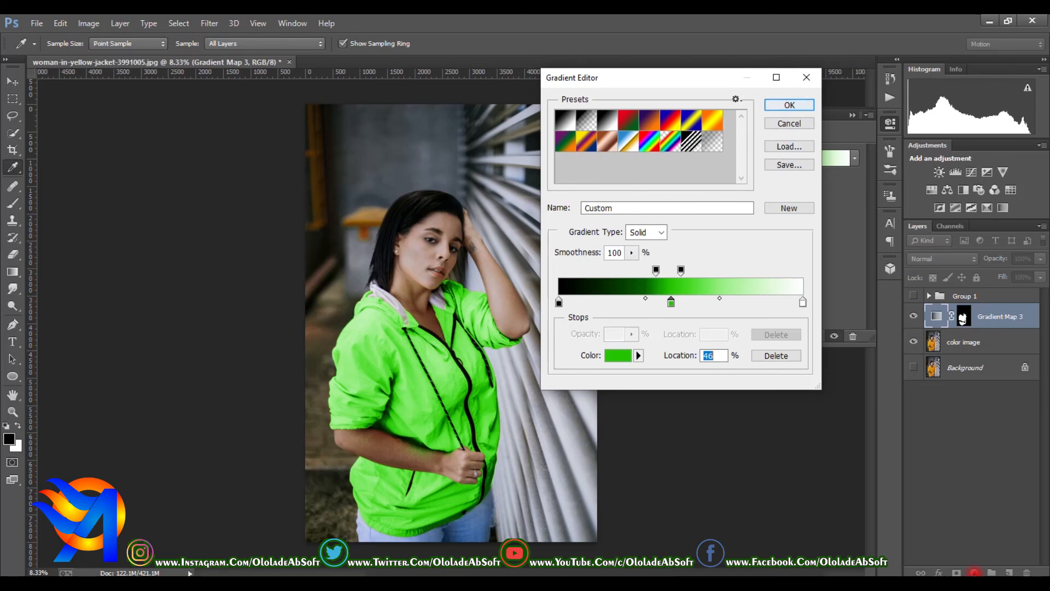
left_click(789, 104)
Step: Try a white stroke on the Gradient Map's layer mask over the forearm with a 400 px brush and undo it
key("b")
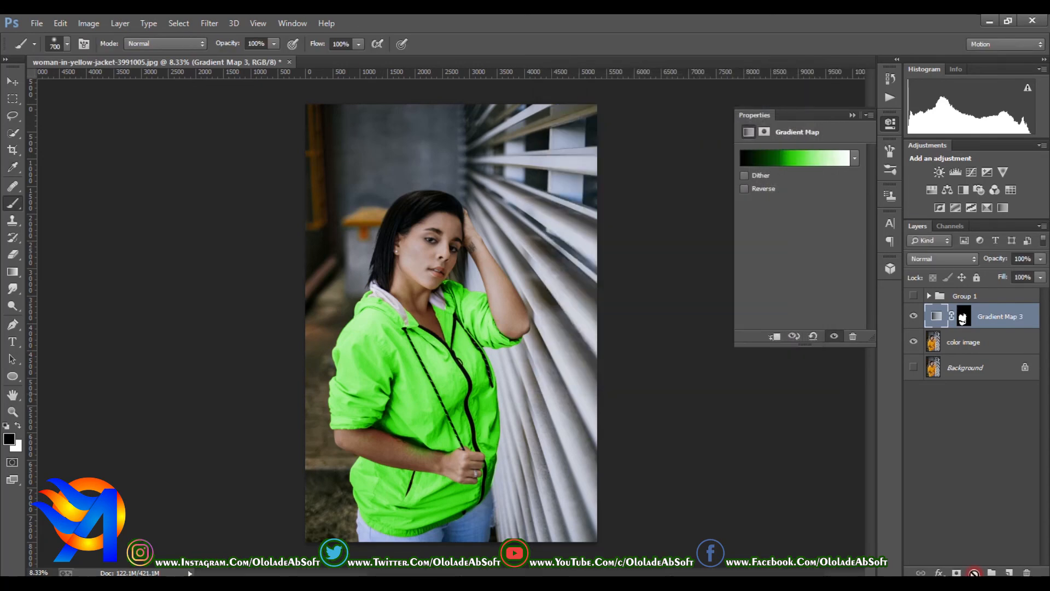
key("z")
left_click(406, 424)
left_click(405, 424)
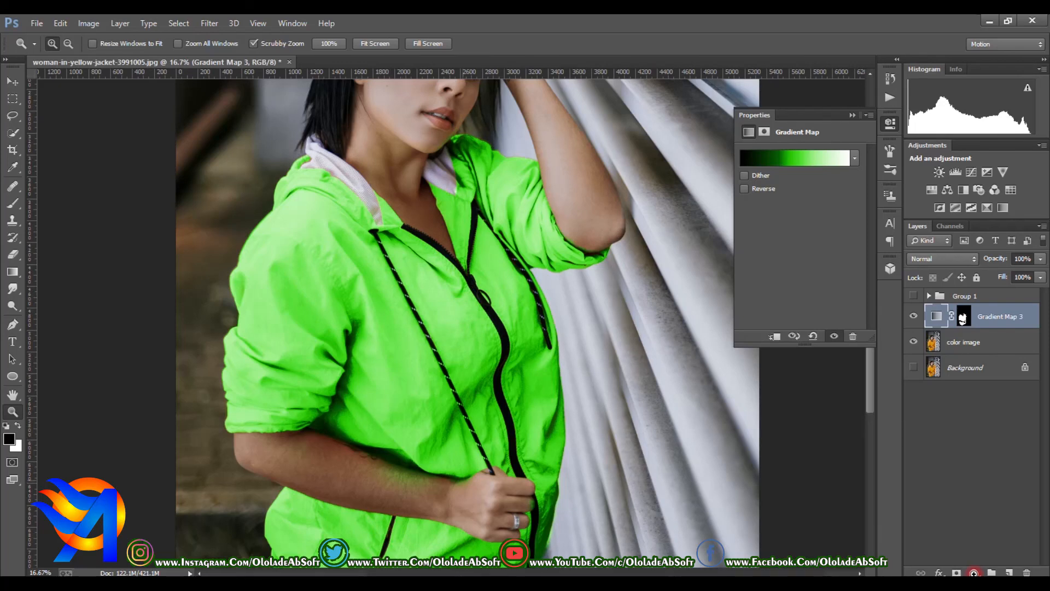
key("b")
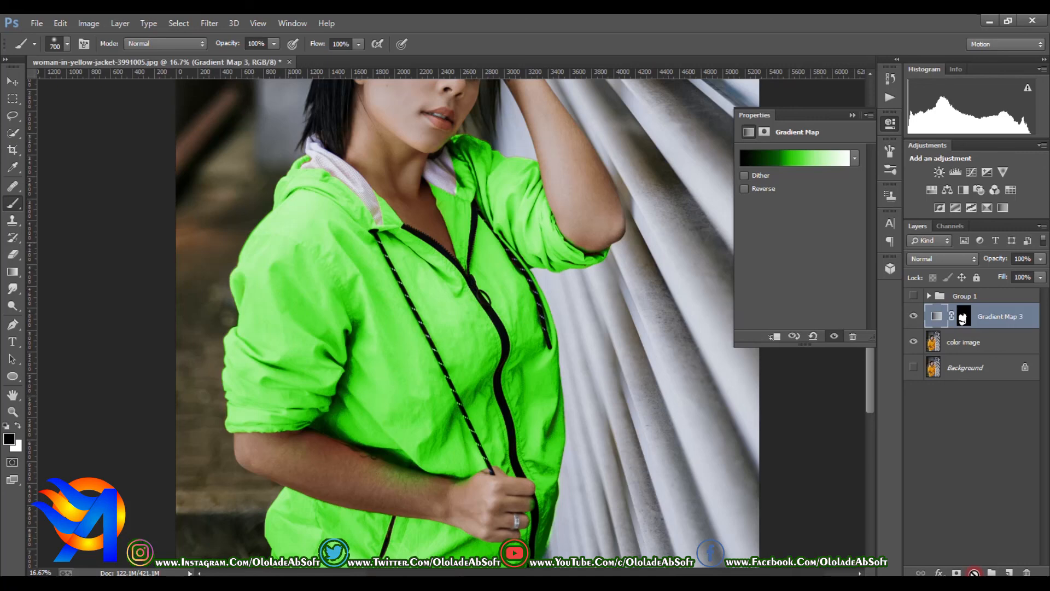
key("ctrl+backslash")
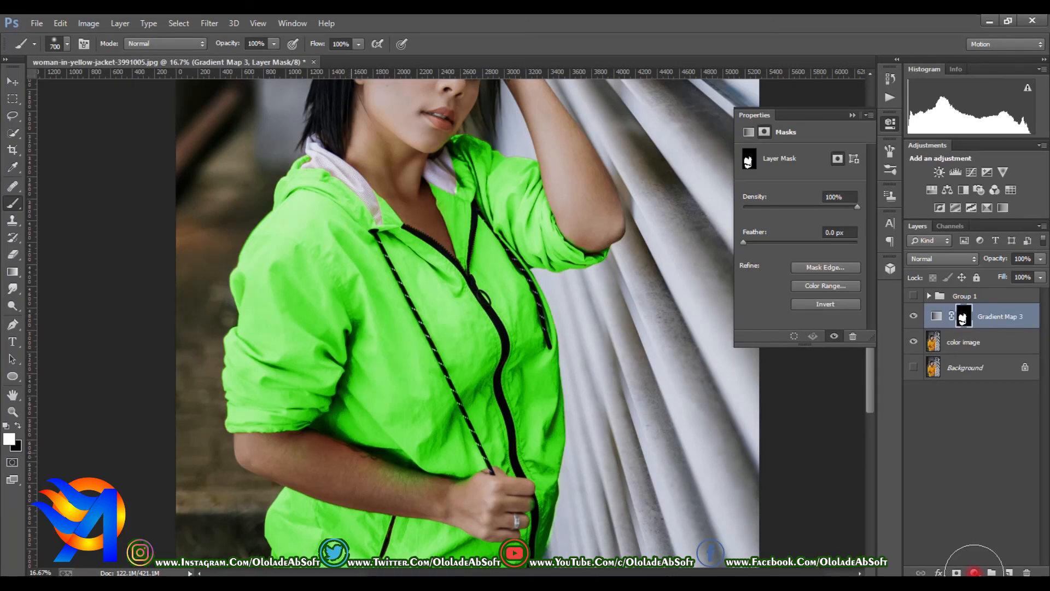
key("bracketleft")
key("bracketleft")
key("bracketleft")
left_click_drag(369, 474, 432, 493)
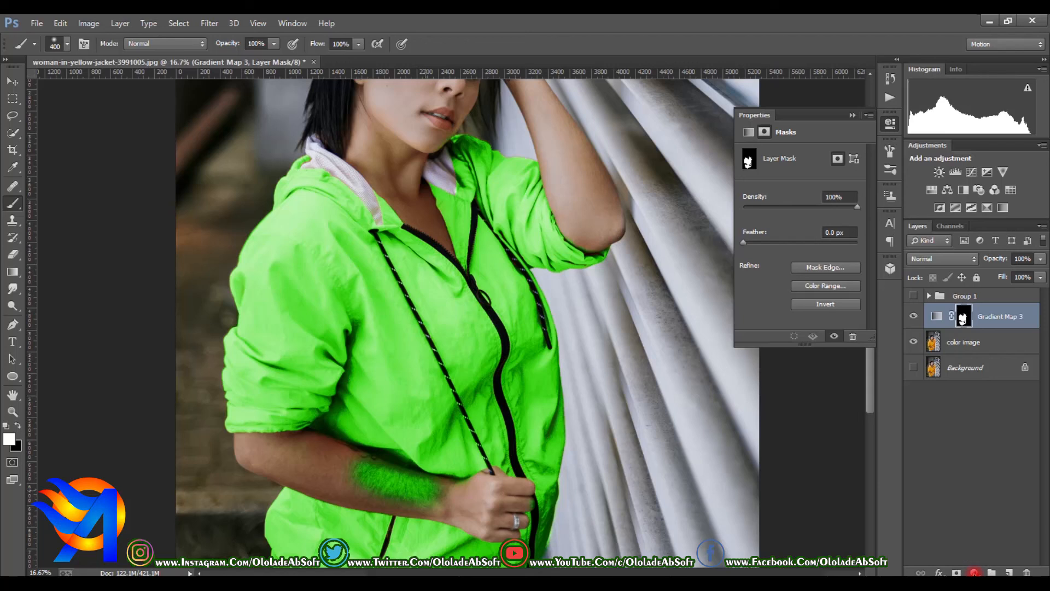
key("ctrl+z")
Step: Try and undo a second white forearm stroke on the mask, and clean the green spill on the arm with black
key("x")
key("x")
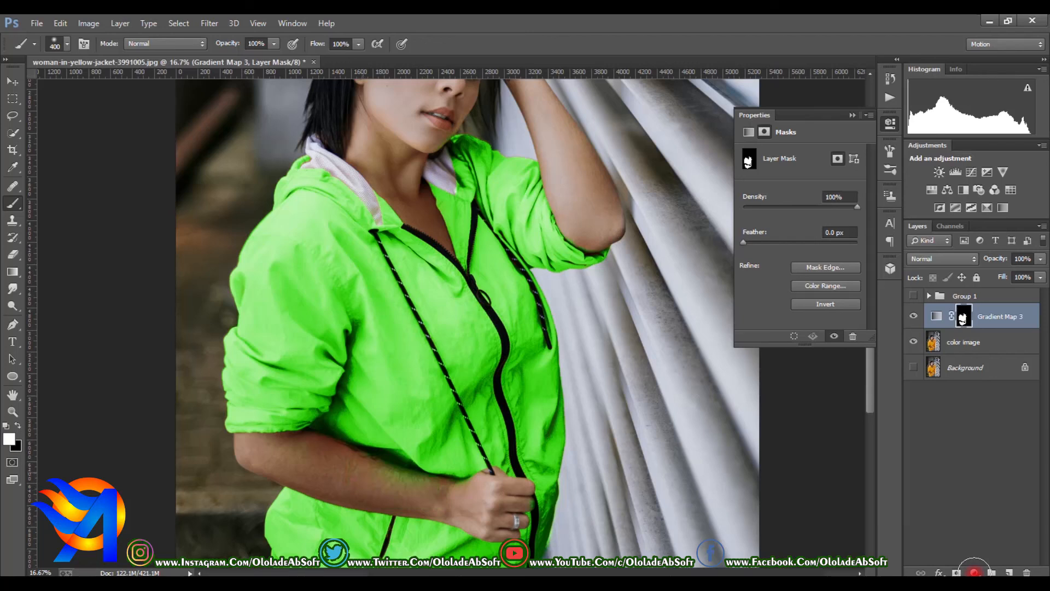
left_click_drag(356, 472, 411, 484)
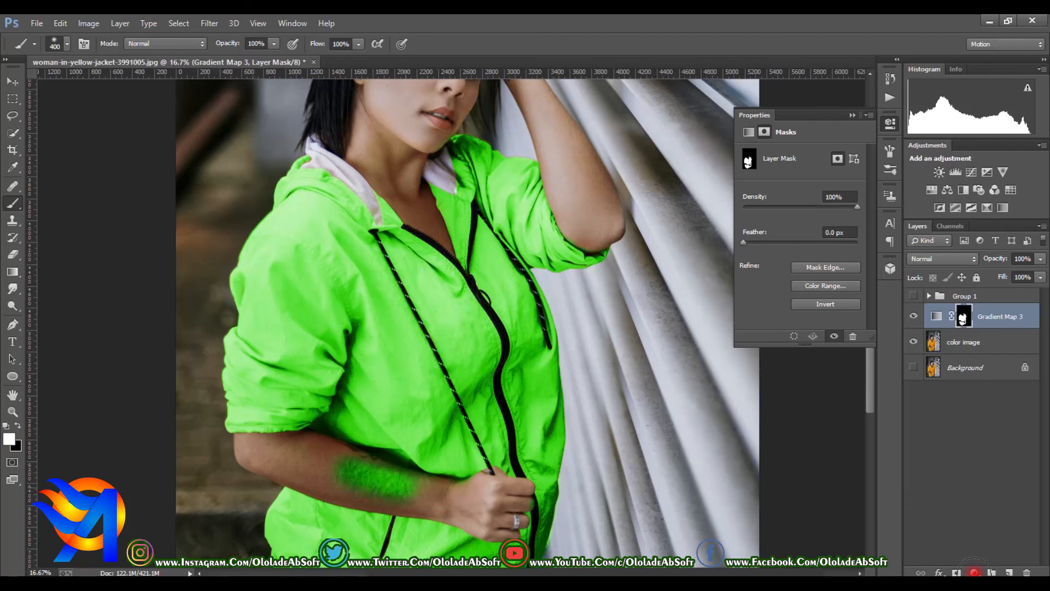
key("ctrl+z")
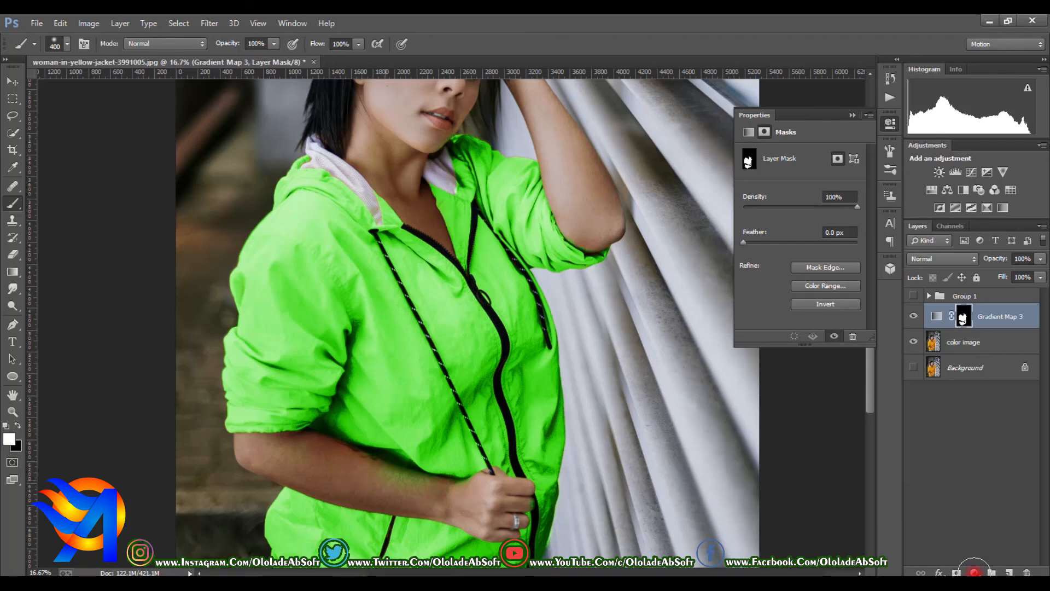
key("x")
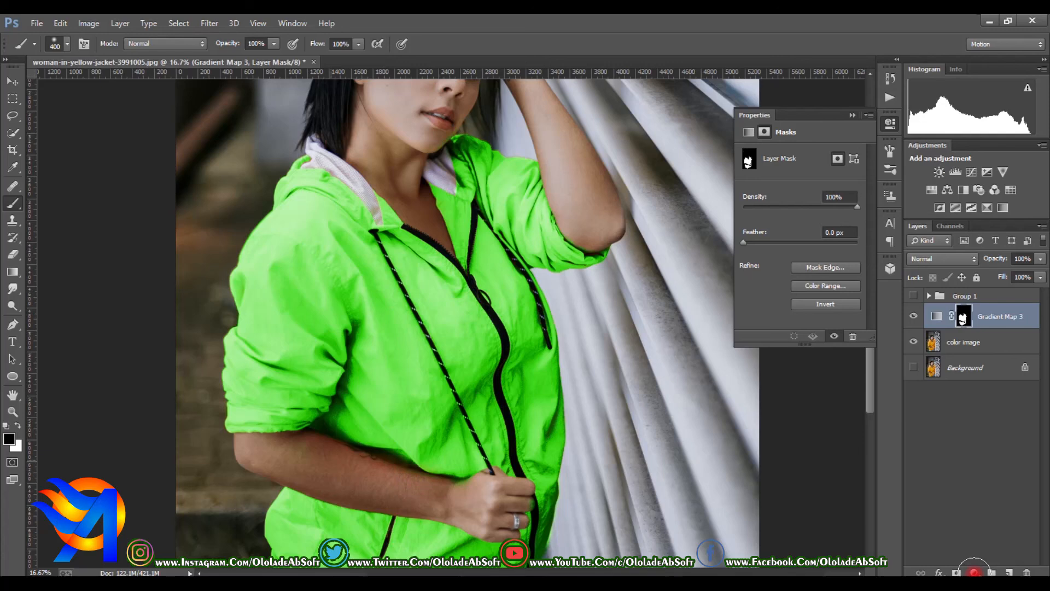
key("x")
Step: Reopen the Gradient Map's gradient for editing and set its middle stop to purple 8f02d1
left_click(936, 315)
left_click(794, 158)
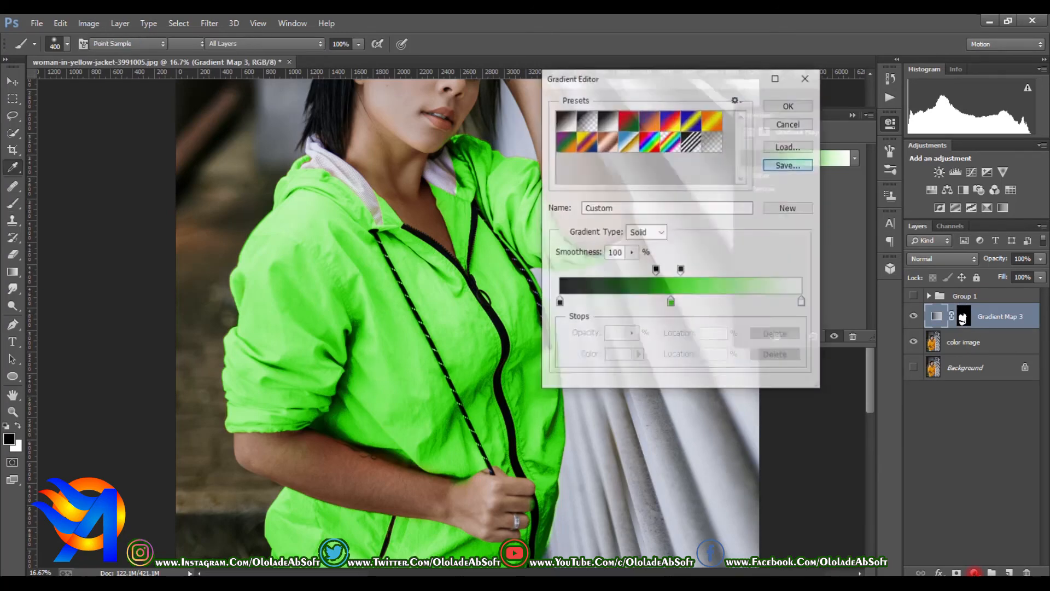
left_click(787, 163)
left_click(1035, 98)
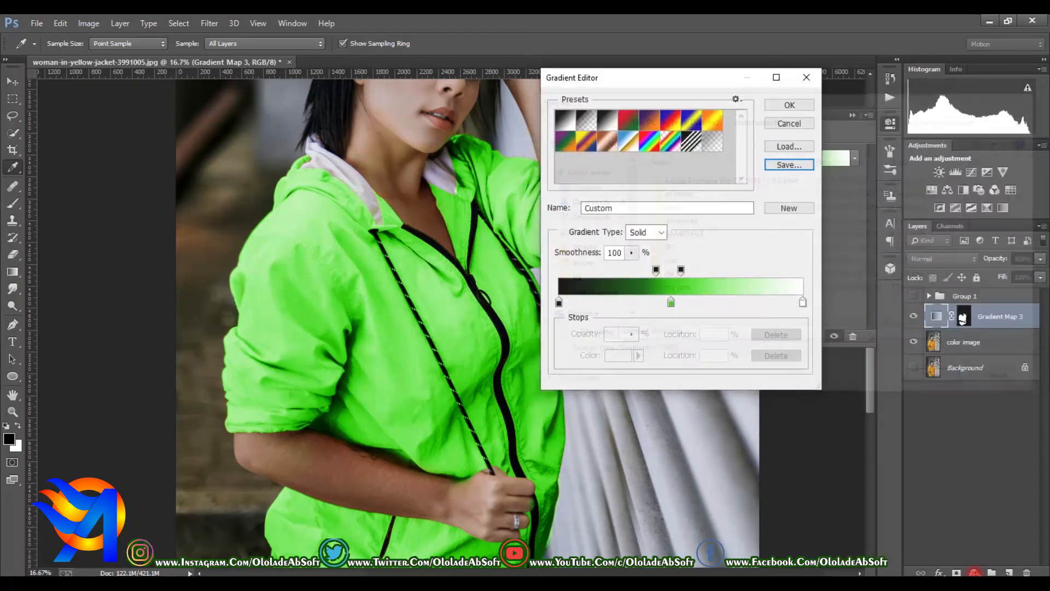
left_click(670, 303)
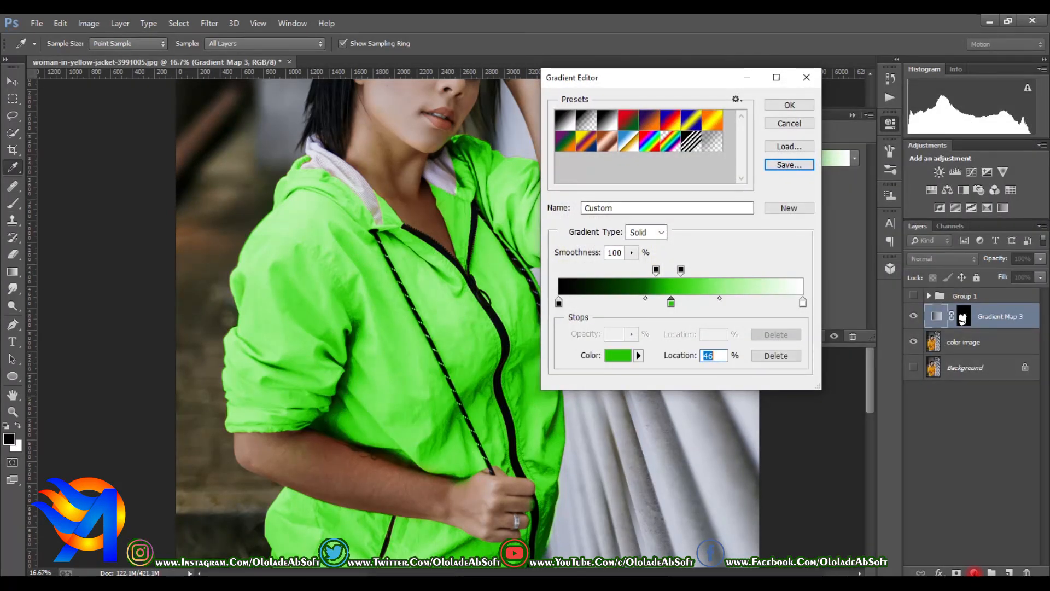
left_click(618, 355)
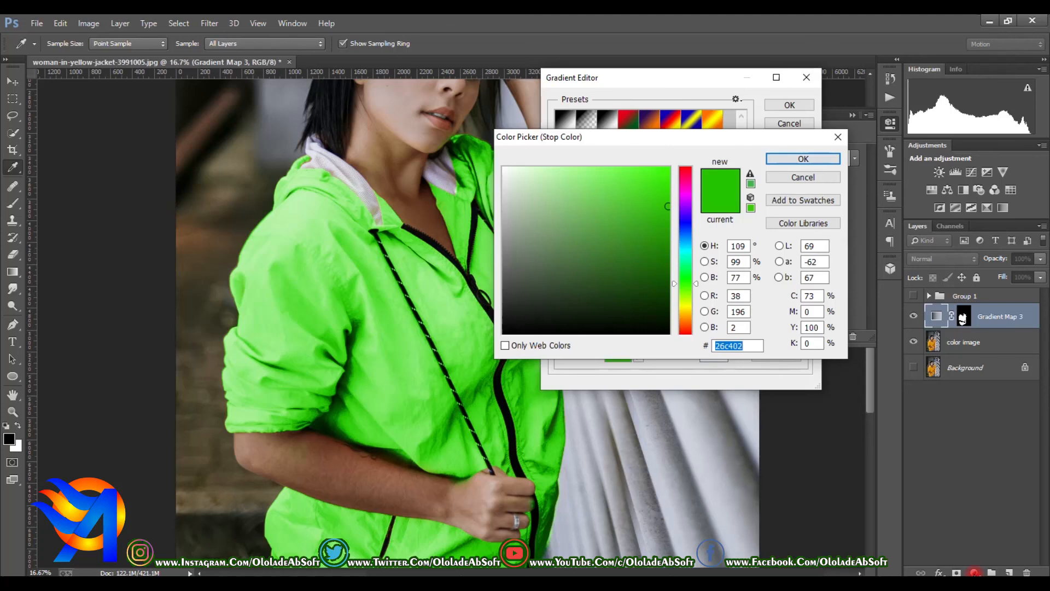
mouse_move(686, 249)
left_mouse_down()
mouse_move(686, 167)
mouse_move(685, 202)
mouse_move(666, 201)
left_mouse_up()
mouse_move(667, 196)
left_mouse_down()
mouse_move(667, 184)
mouse_move(668, 218)
mouse_move(670, 178)
mouse_move(668, 247)
mouse_move(667, 197)
left_mouse_up()
left_click(668, 209)
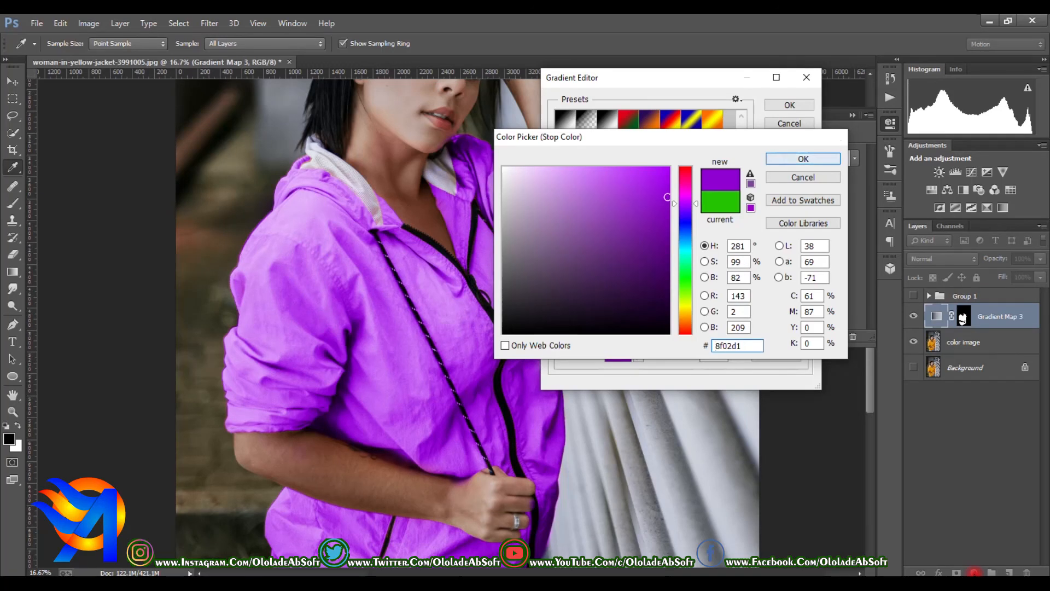
left_click(803, 159)
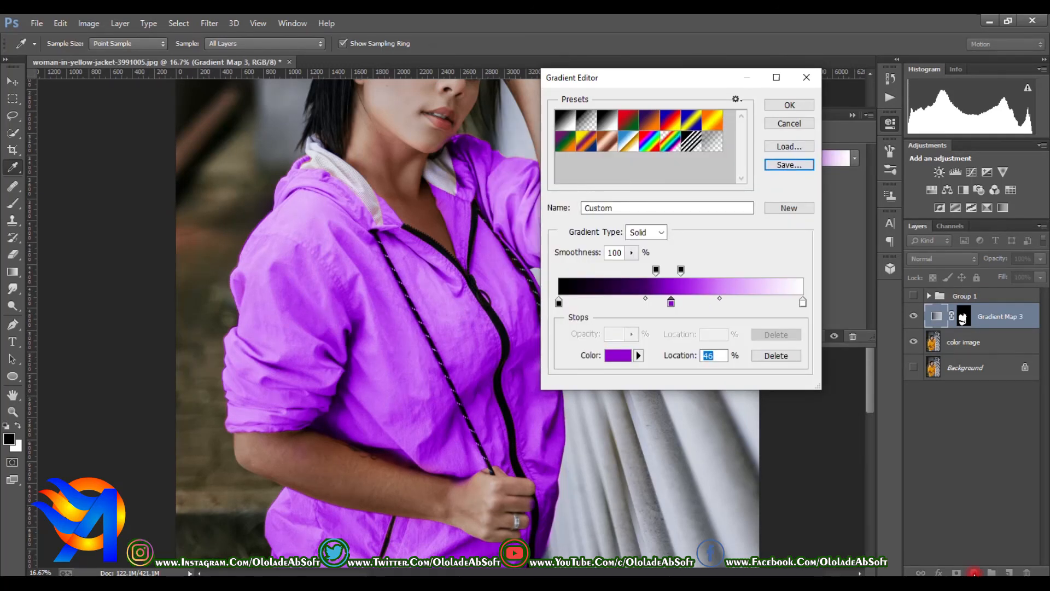
Step: Move the gradient's middle colour stop to 61% and place the two opacity stops at the gradient's ends
left_click_drag(645, 298, 660, 271)
left_click(776, 356)
mouse_move(706, 302)
left_mouse_down()
mouse_move(685, 302)
mouse_move(707, 302)
left_mouse_up()
left_click_drag(623, 298, 559, 271)
double_click(706, 355)
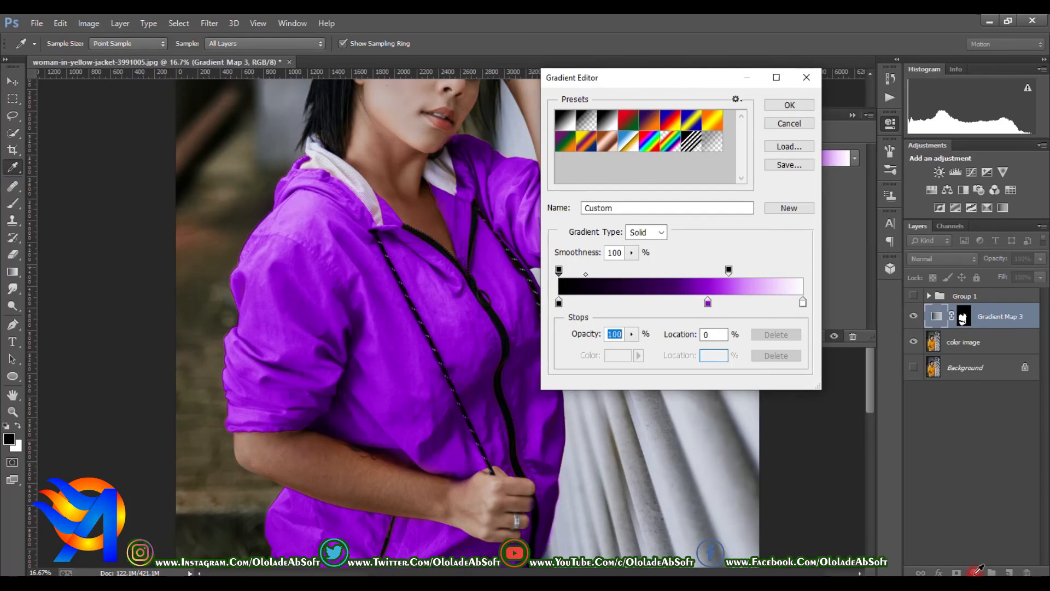
left_click_drag(728, 271, 802, 270)
Step: Set the colour midpoint on the middle stop's white side to 42% and the one on its black side to 52%
left_click(708, 303)
mouse_move(742, 298)
left_mouse_down()
mouse_move(779, 298)
mouse_move(747, 298)
left_mouse_up()
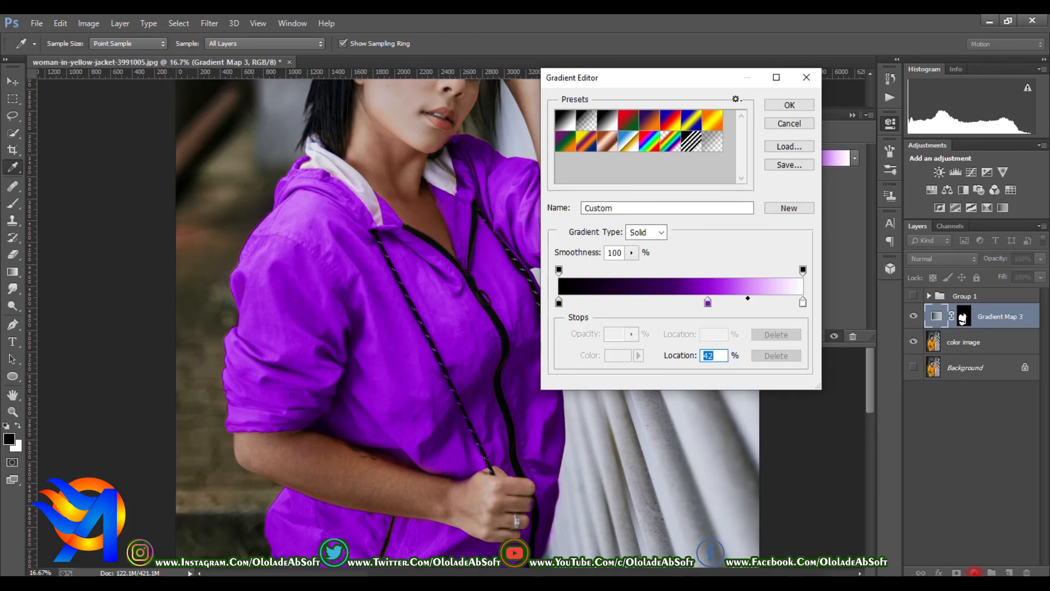
left_click(707, 302)
left_click_drag(676, 298, 636, 298)
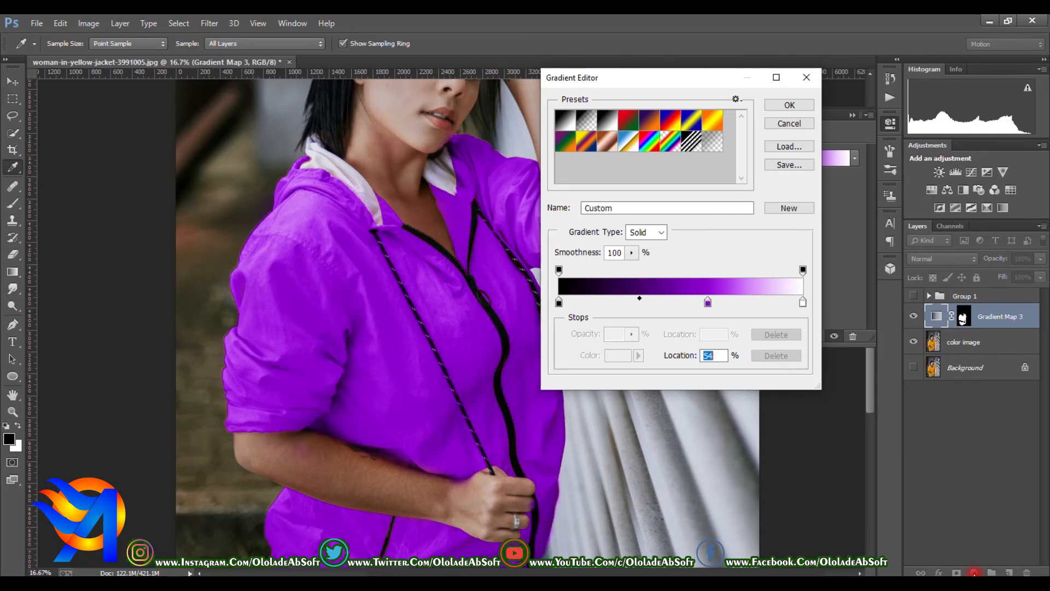
type("58")
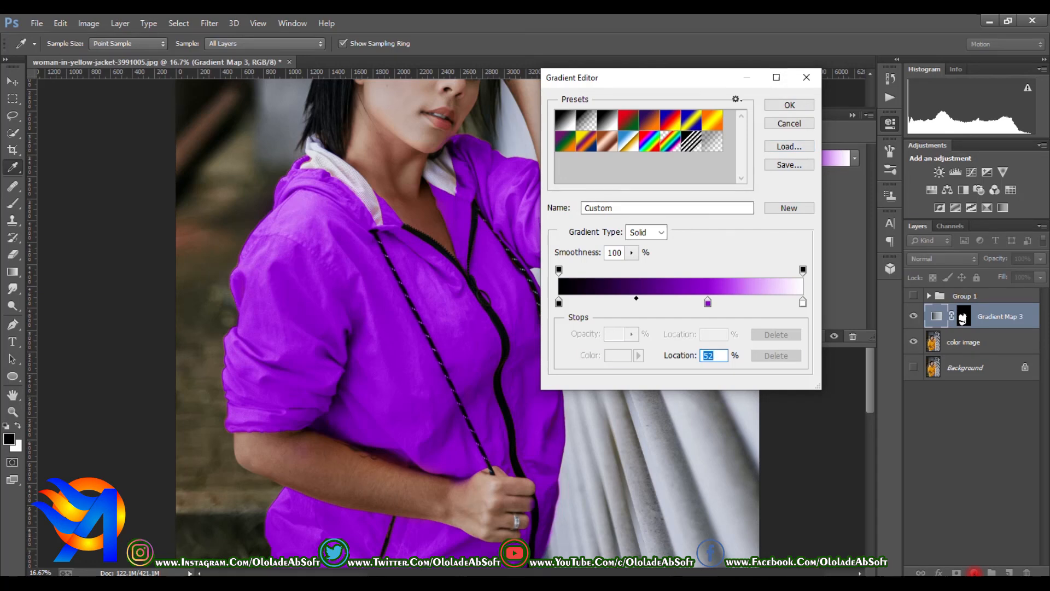
Step: Change the middle stop's colour to a deep blue
left_click(708, 301)
left_click(618, 355)
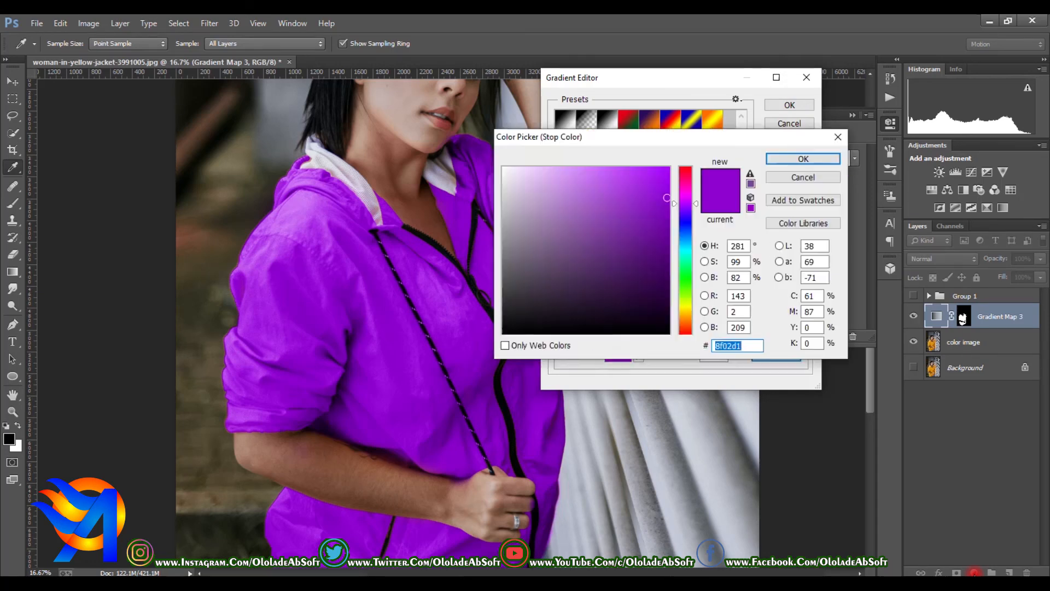
type("3302d1")
left_click_drag(685, 216, 685, 227)
left_click(803, 159)
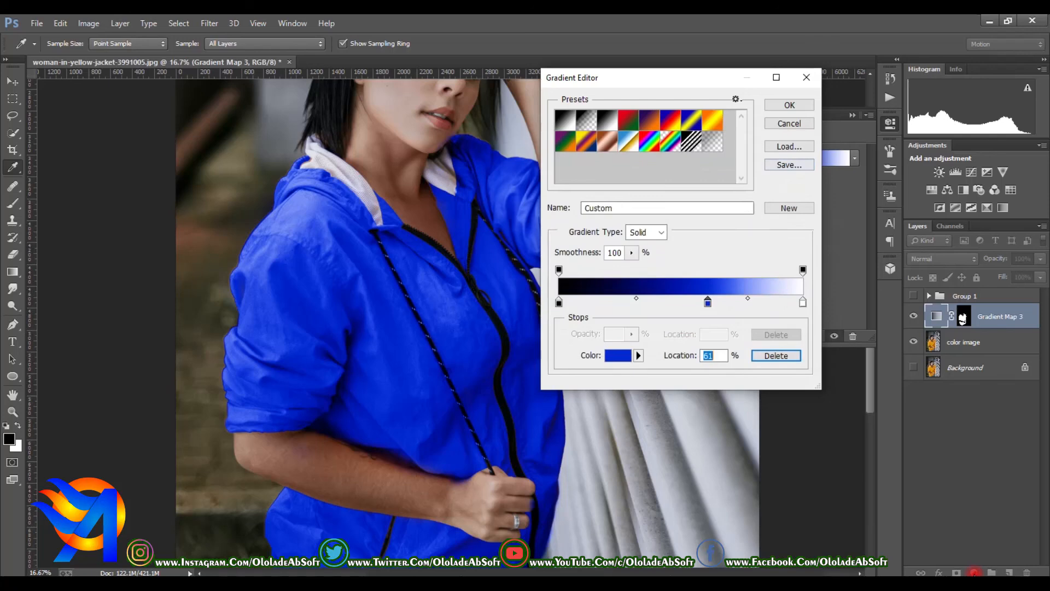
Step: Adjust the opacity stops, move the blue stop to 62% with its black-side midpoint at 66%, and apply the gradient
left_click_drag(747, 298, 776, 271)
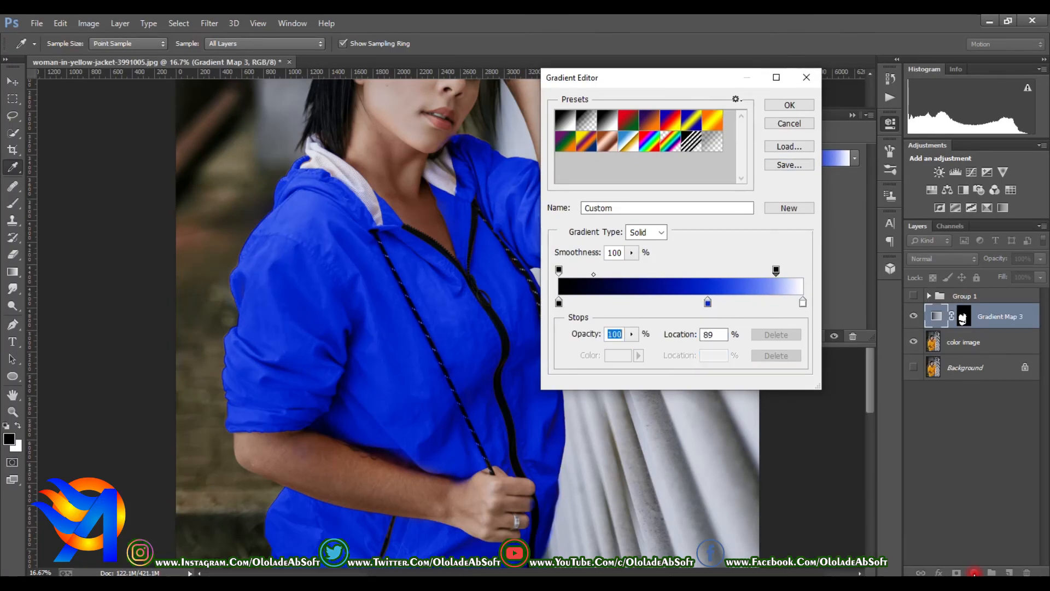
left_click_drag(562, 270, 624, 270)
mouse_move(707, 302)
left_mouse_down()
mouse_move(698, 302)
mouse_move(710, 302)
left_mouse_up()
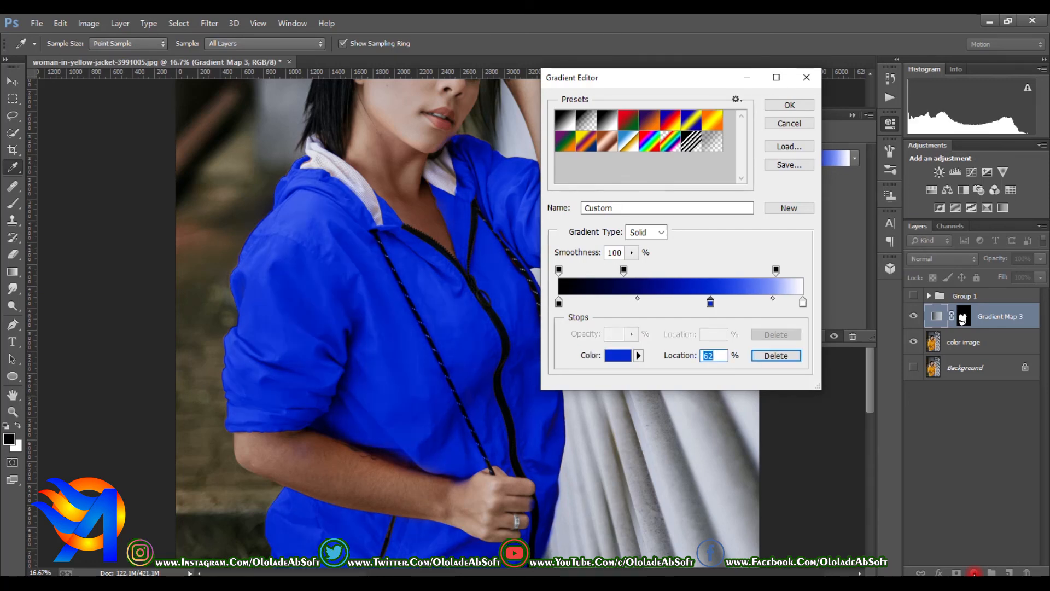
left_click_drag(638, 298, 659, 298)
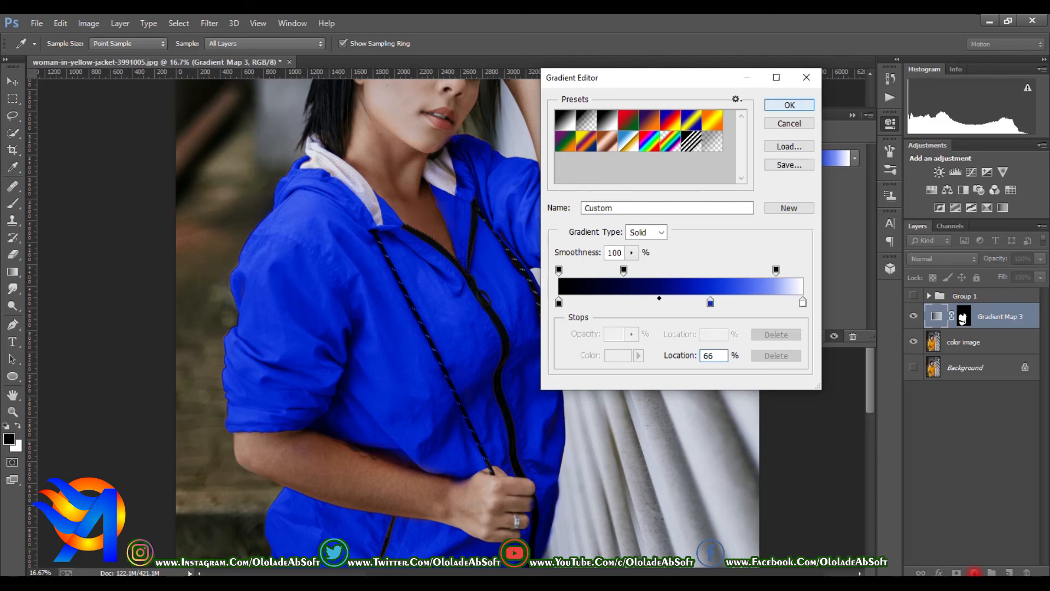
left_click(789, 105)
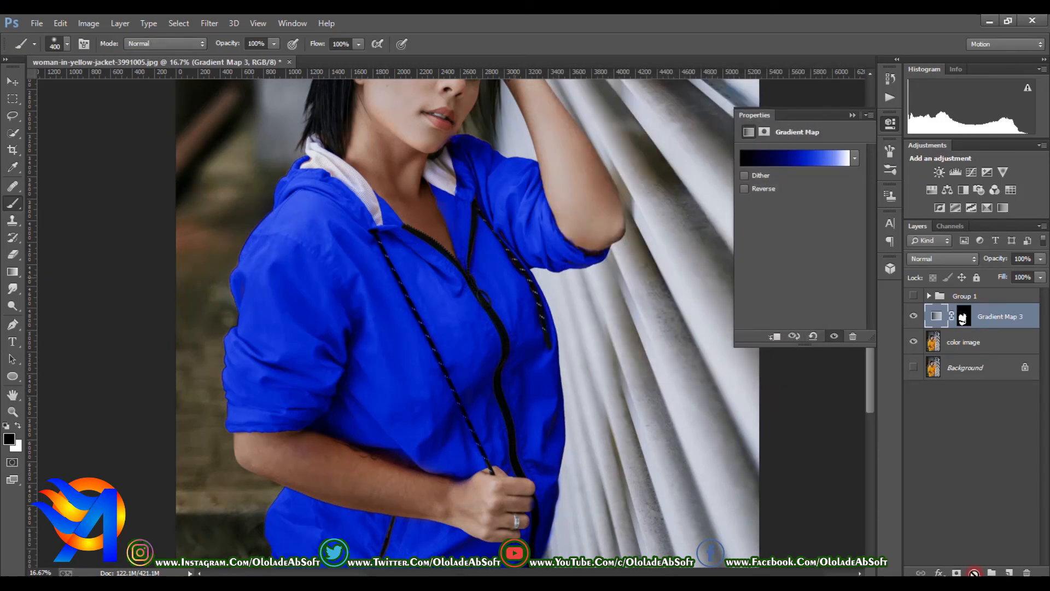
Step: Compare the whole photo before and after the recolour by repeatedly toggling the visibility of the Gradient Map 3 layer, leaving it shown
key("alt")
key("v")
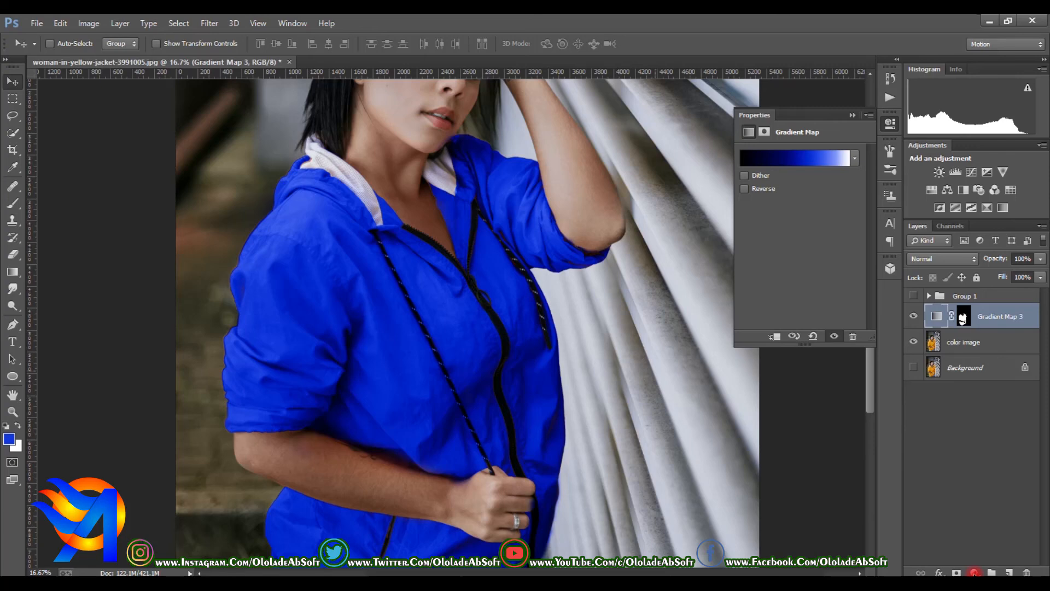
key("z")
key("alt")
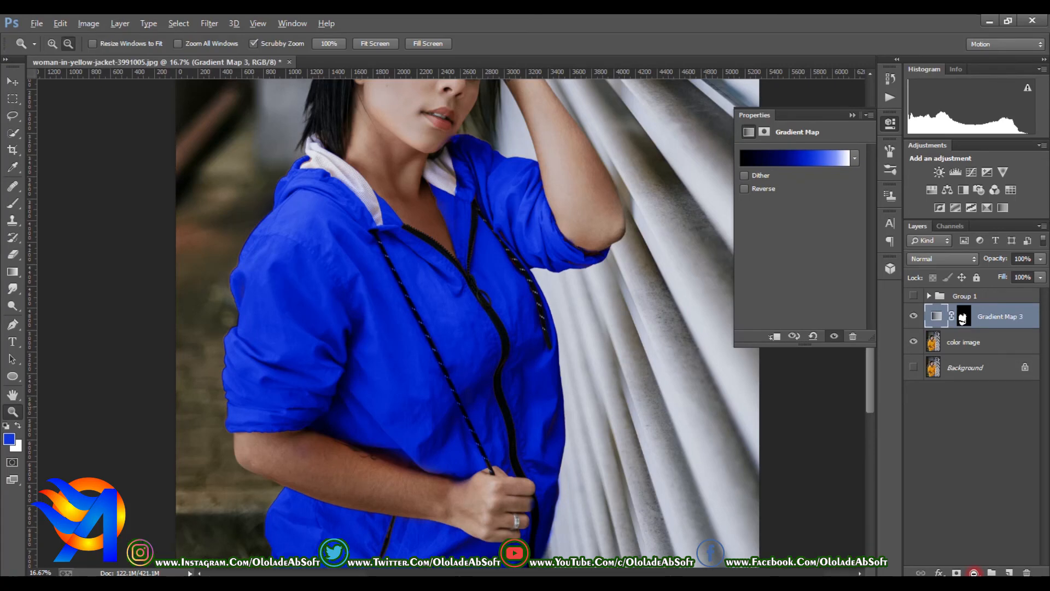
left_click(515, 322, "alt")
left_click(515, 322, "alt")
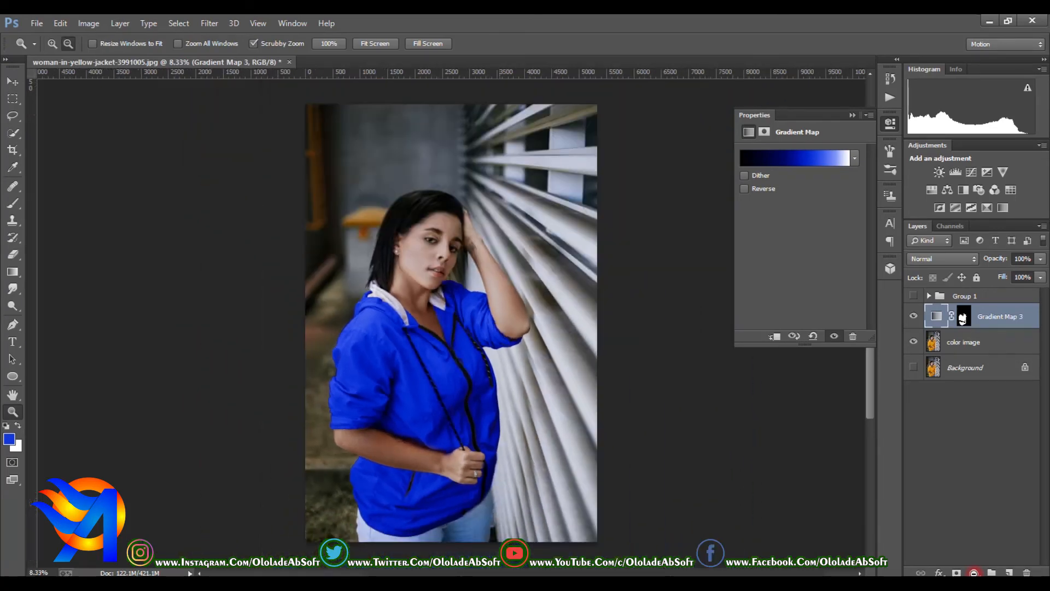
key("v")
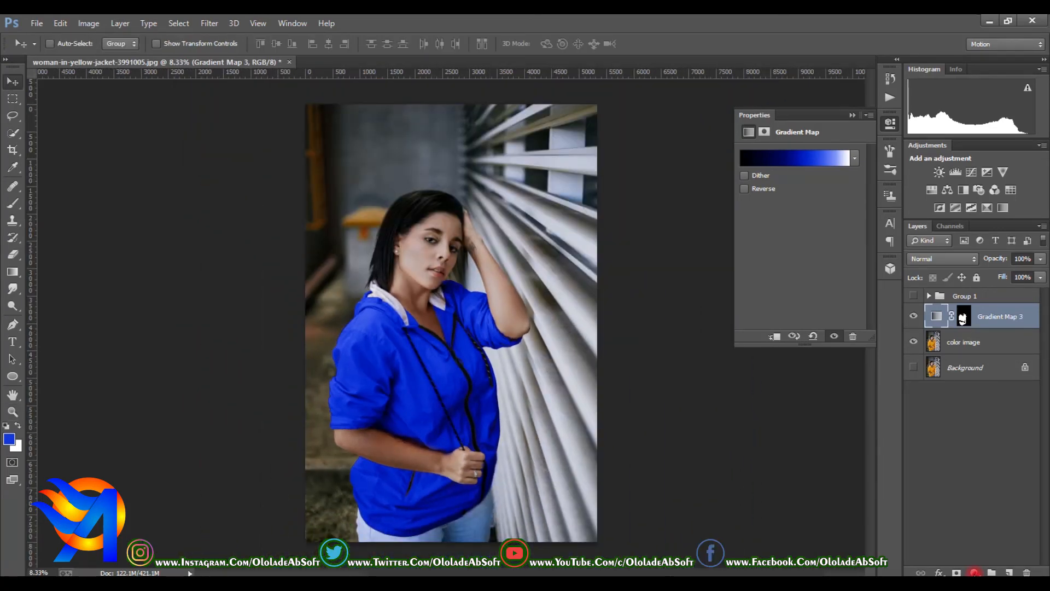
key("ctrl+comma")
key("ctrl+comma")
key("ctrl+comma")
key("ctrl+comma")
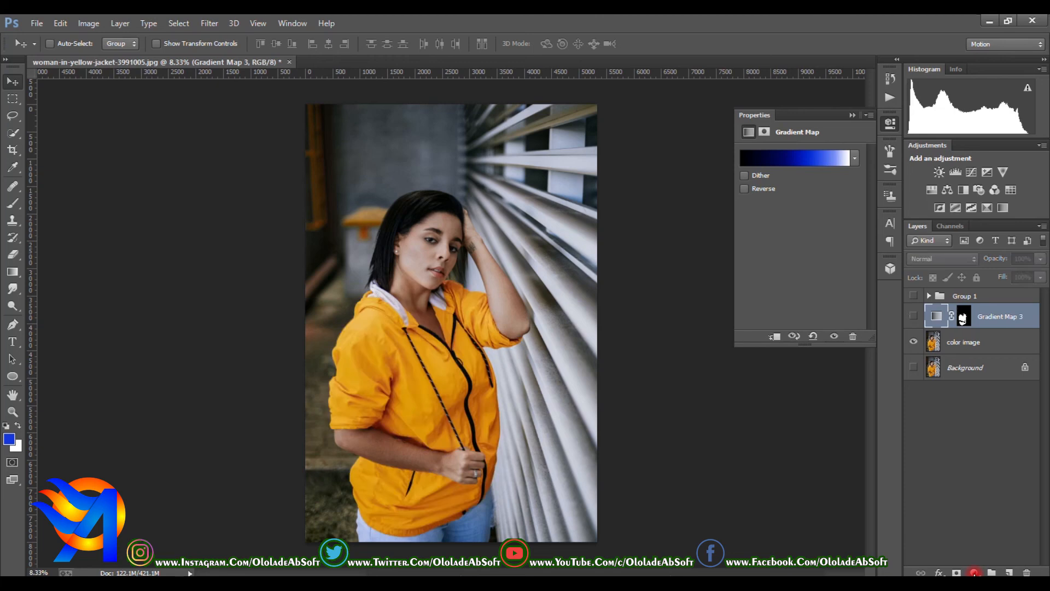
key("ctrl+comma")
key("ctrl+comma")
key("ctrl+comma")
key("ctrl+comma")
key("ctrl+comma")
key("ctrl+comma")
key("ctrl+comma")
key("ctrl+comma")
key("ctrl+comma")
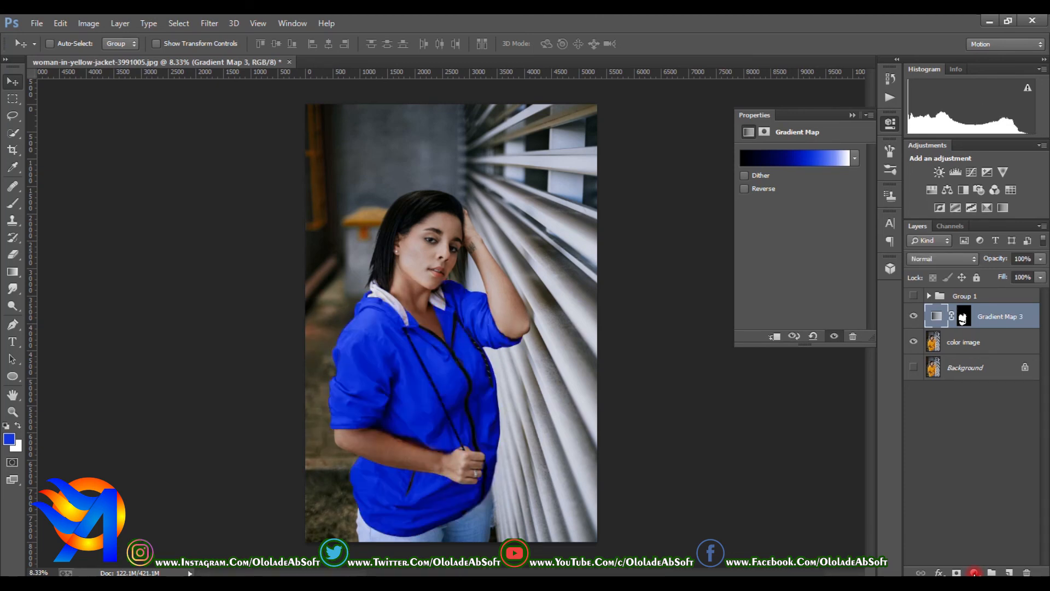
key("ctrl+comma")
key("ctrl+comma")
key("ctrl+comma")
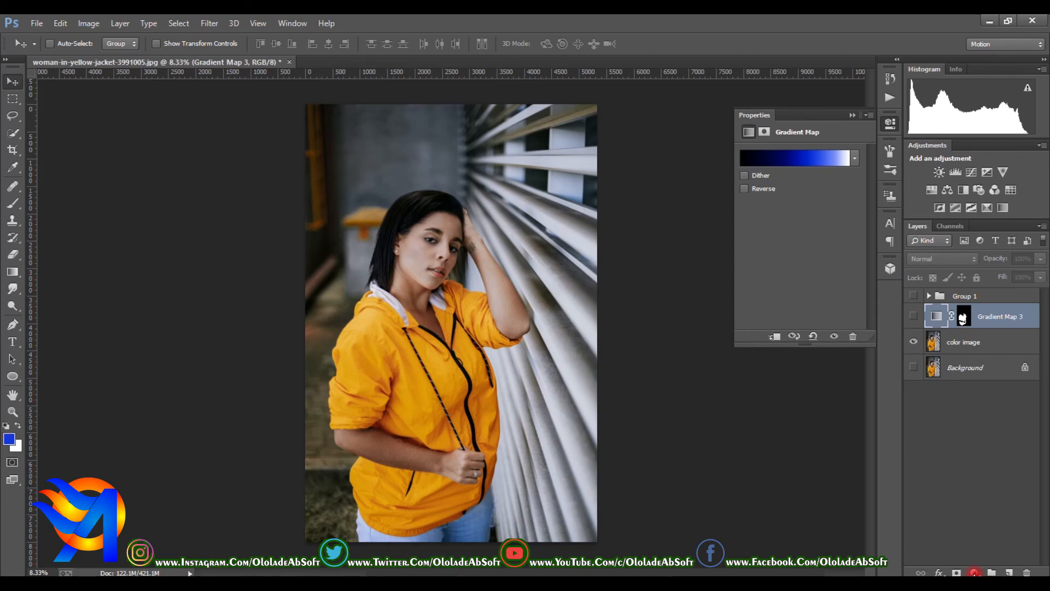
key("ctrl+comma")
key("ctrl+comma")
key("ctrl+comma")
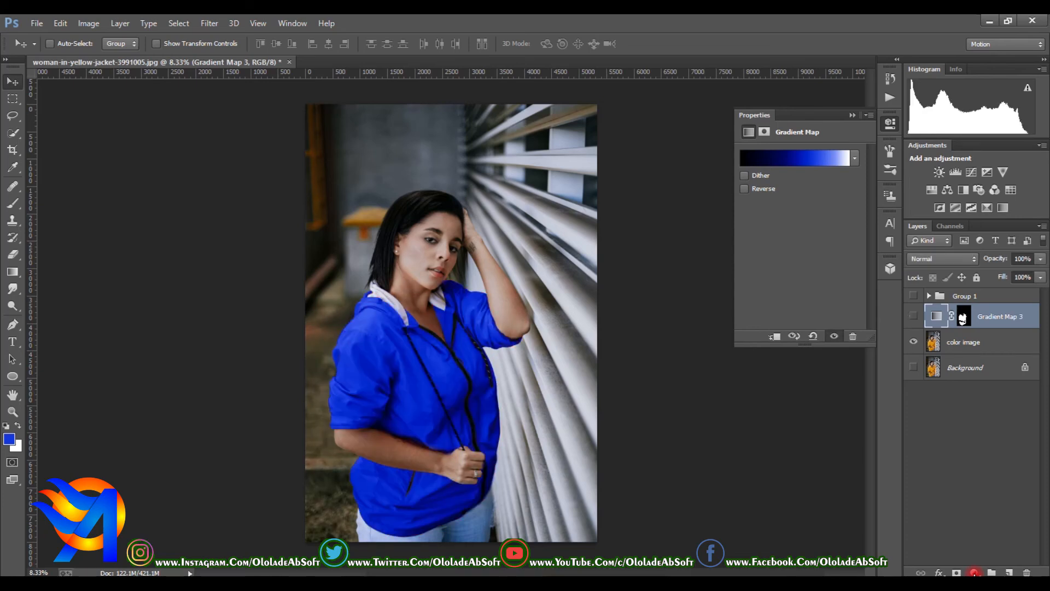
key("ctrl+comma")
key("ctrl+comma")
key("ctrl+comma")
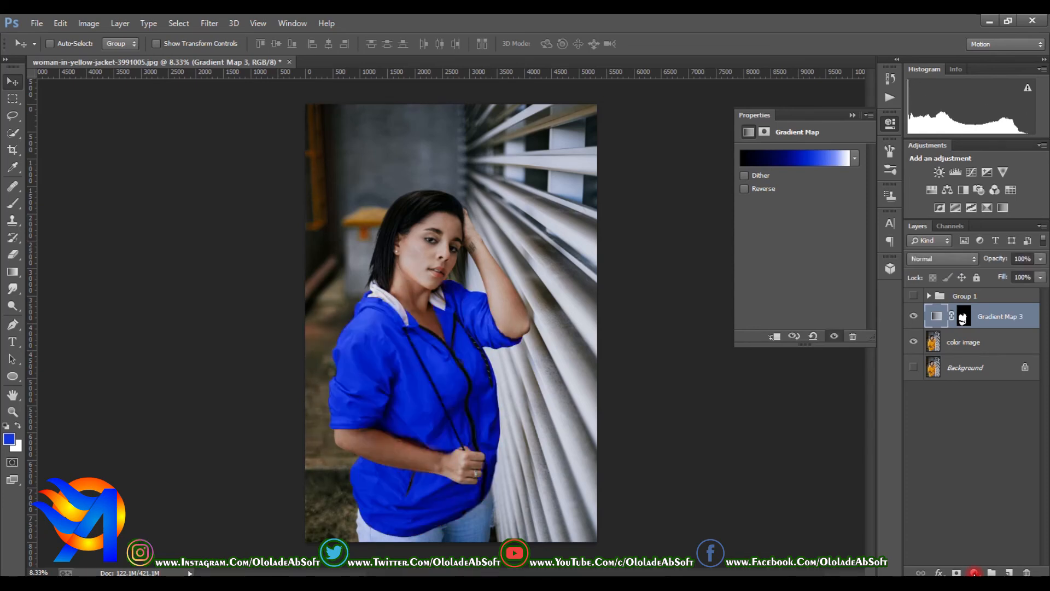
key("ctrl+comma")
key("ctrl+comma")
key("ctrl+comma")
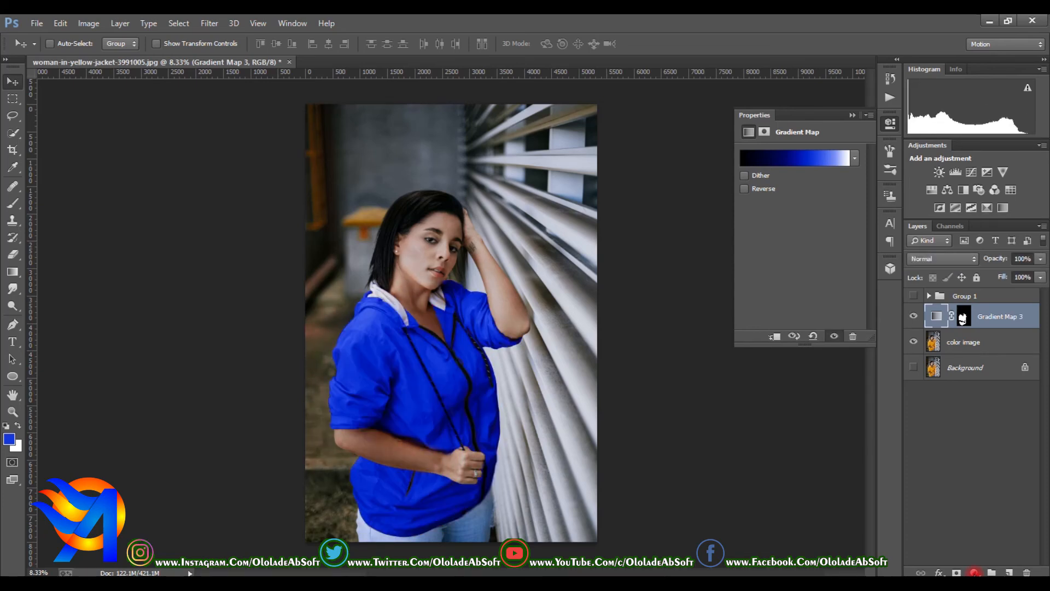